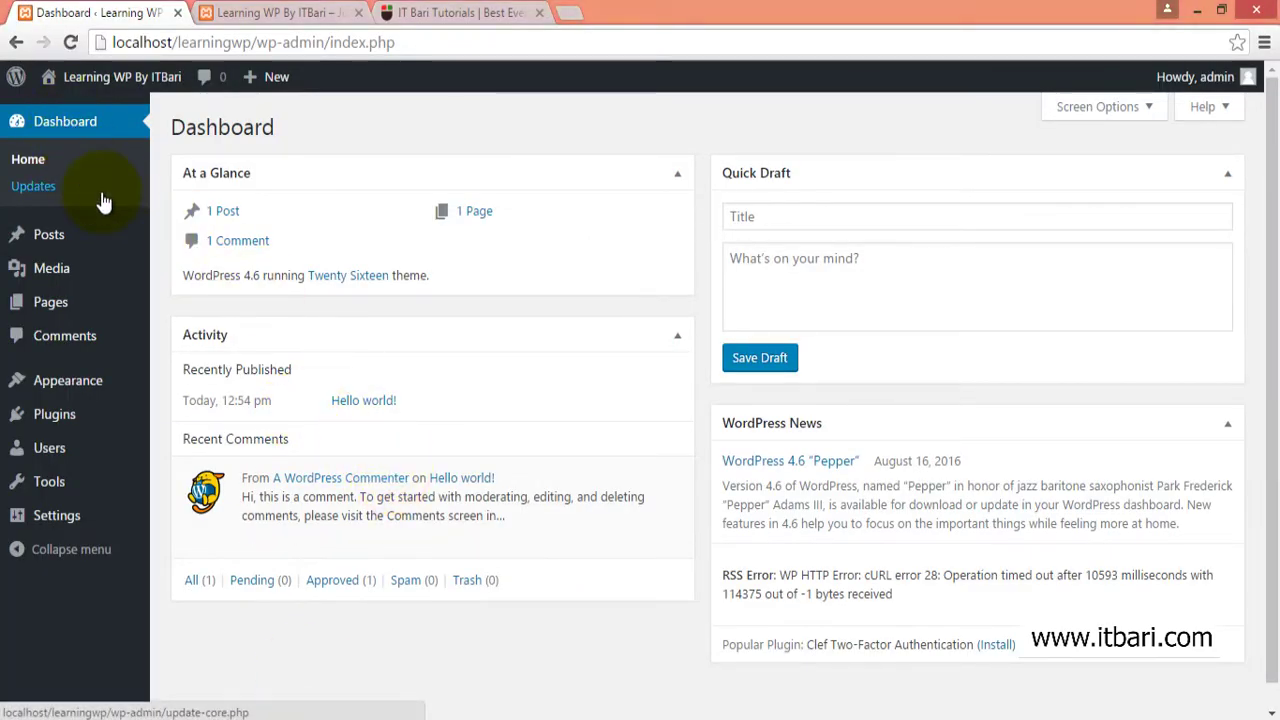
# Open the list of all posts and examine the Hello world! entry's title, author, category, comment count, date and row actions.
pyautogui.click(60, 250)
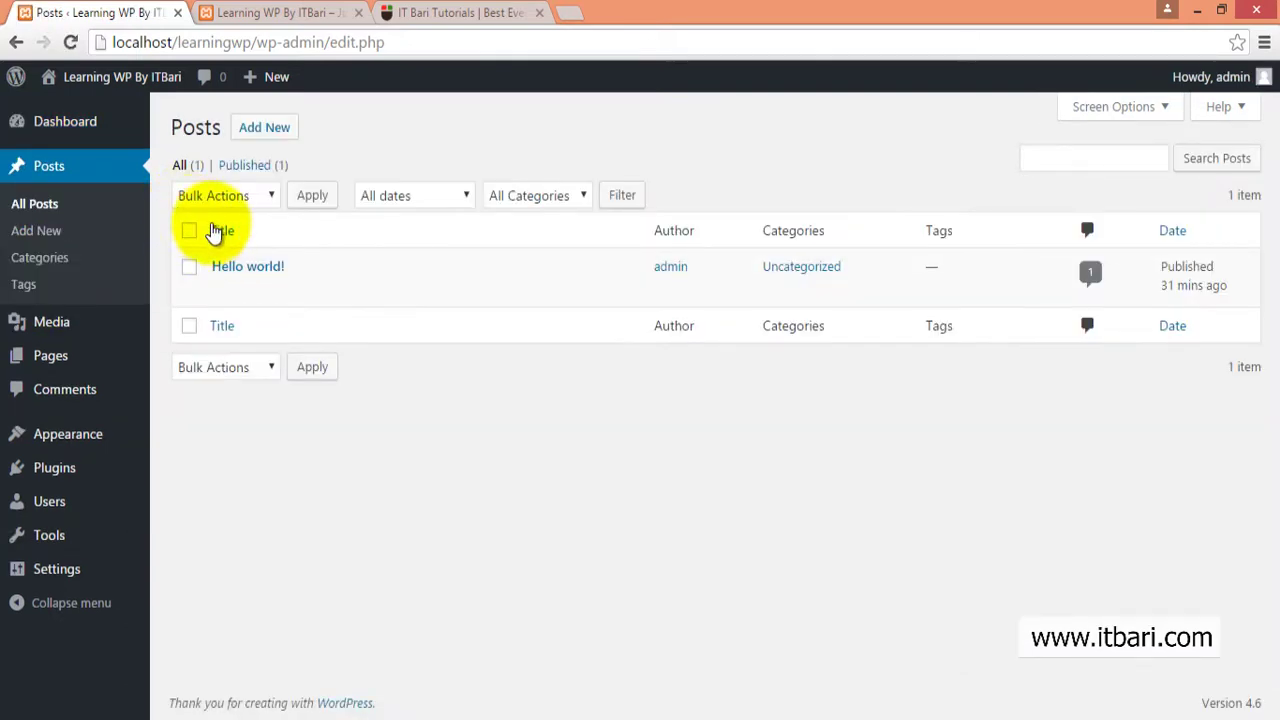
pyautogui.moveTo(262, 300)
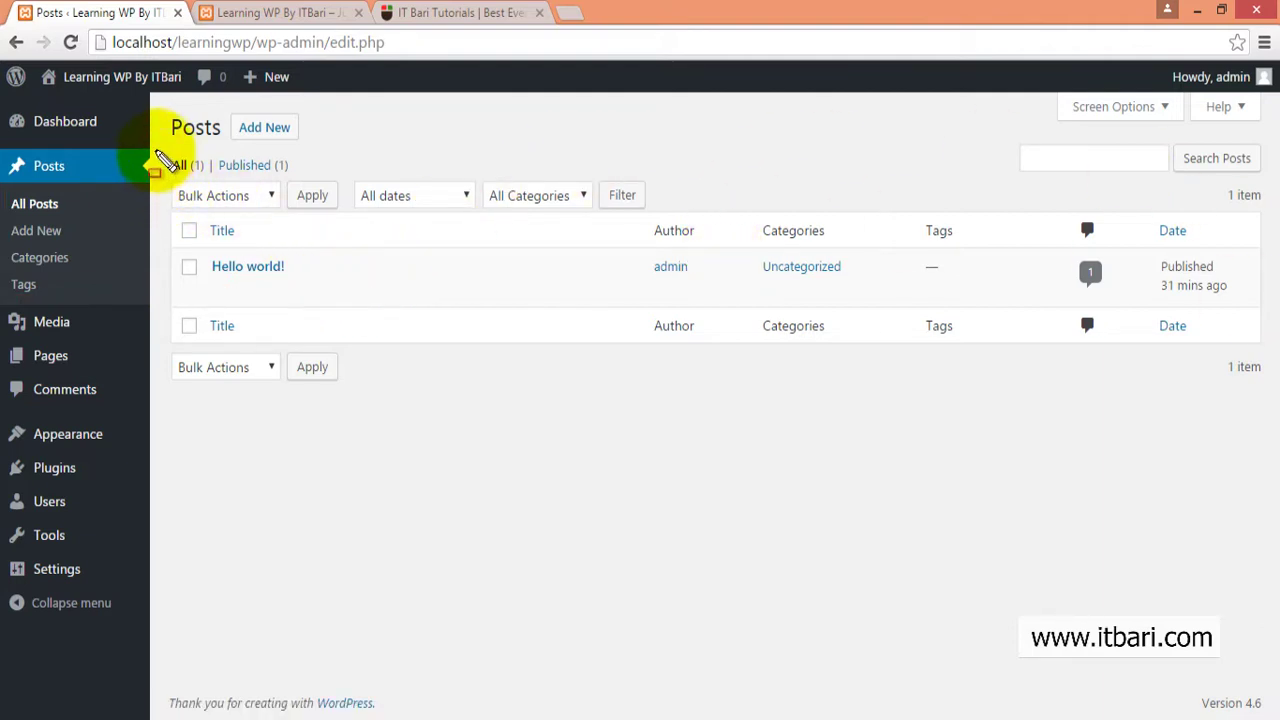
pyautogui.moveTo(157, 152)
pyautogui.mouseDown()
pyautogui.moveTo(986, 415)
pyautogui.moveTo(1235, 410)
pyautogui.mouseUp()
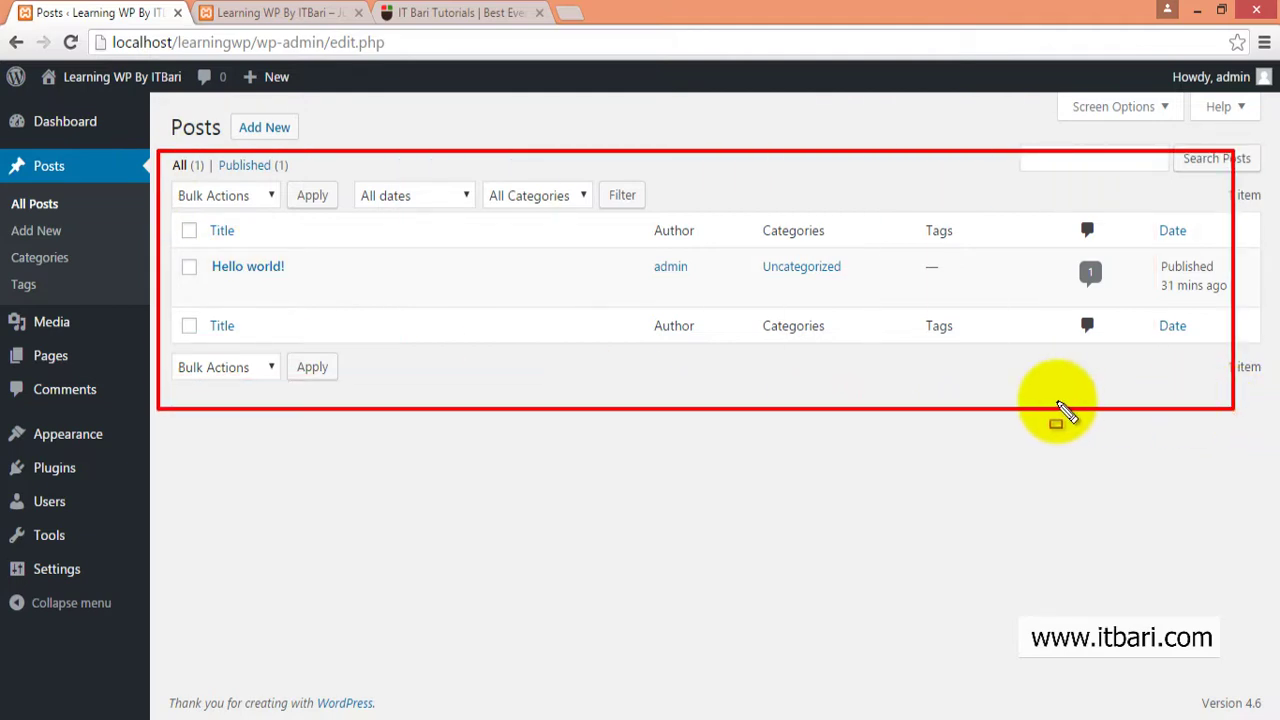
pyautogui.moveTo(167, 247); pyautogui.dragTo(340, 297)
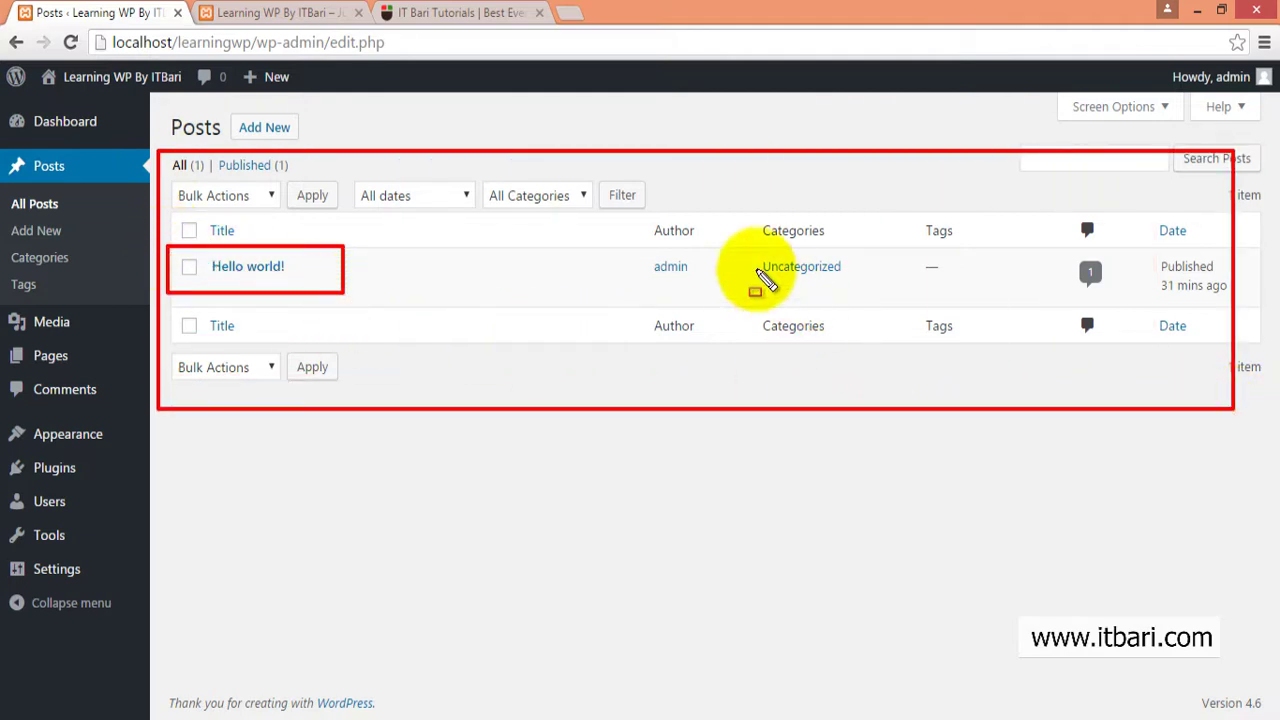
pyautogui.moveTo(625, 247)
pyautogui.mouseDown()
pyautogui.moveTo(700, 281)
pyautogui.moveTo(875, 286)
pyautogui.mouseUp()
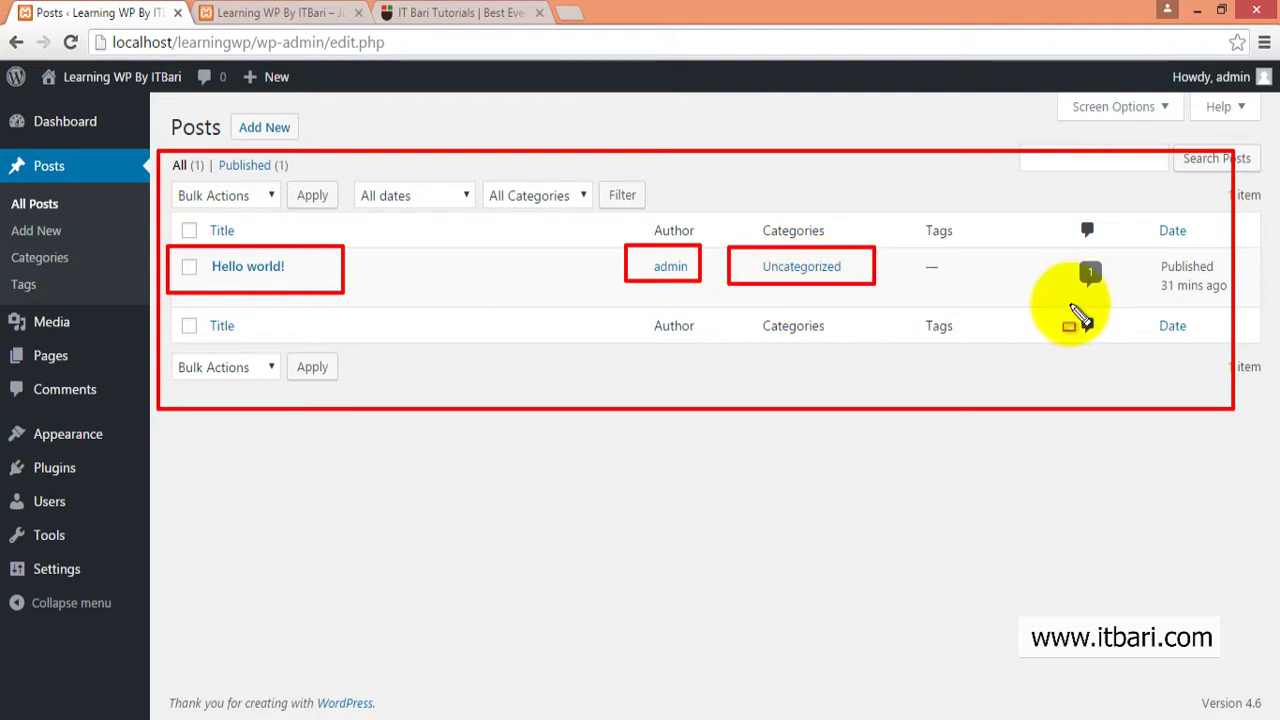
pyautogui.moveTo(1049, 250); pyautogui.dragTo(1117, 295)
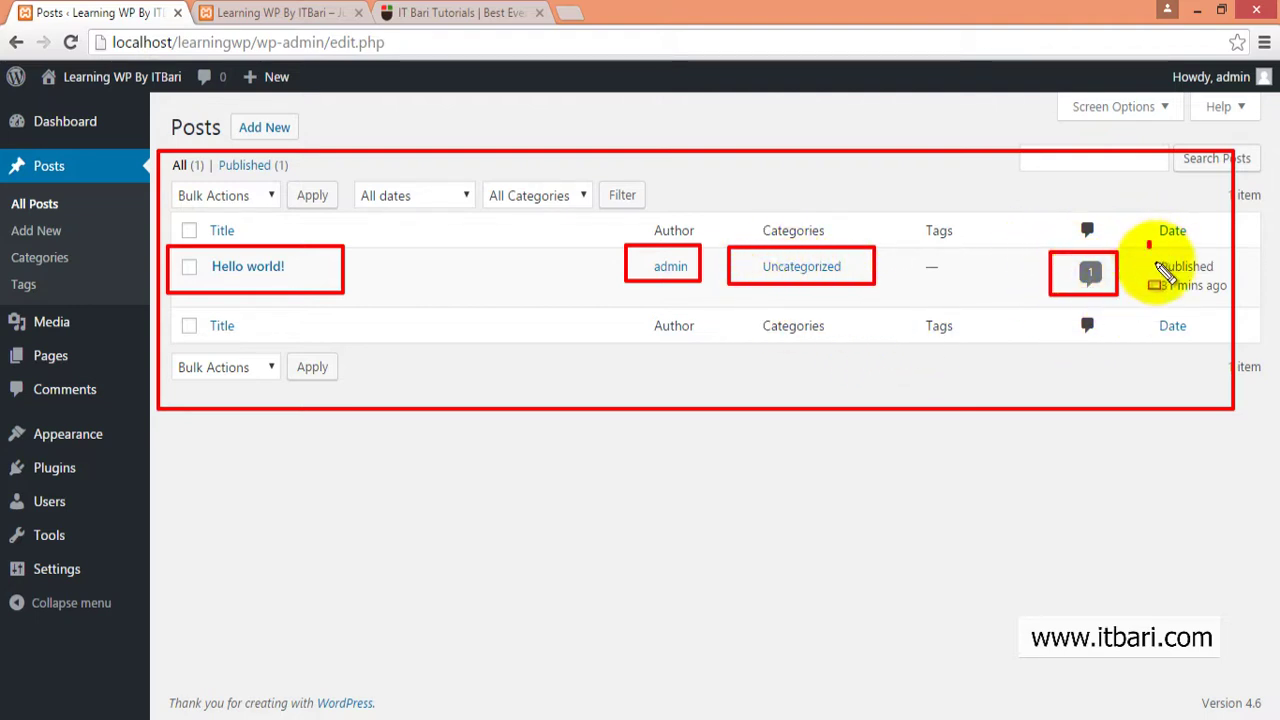
pyautogui.moveTo(1148, 247); pyautogui.dragTo(1235, 316)
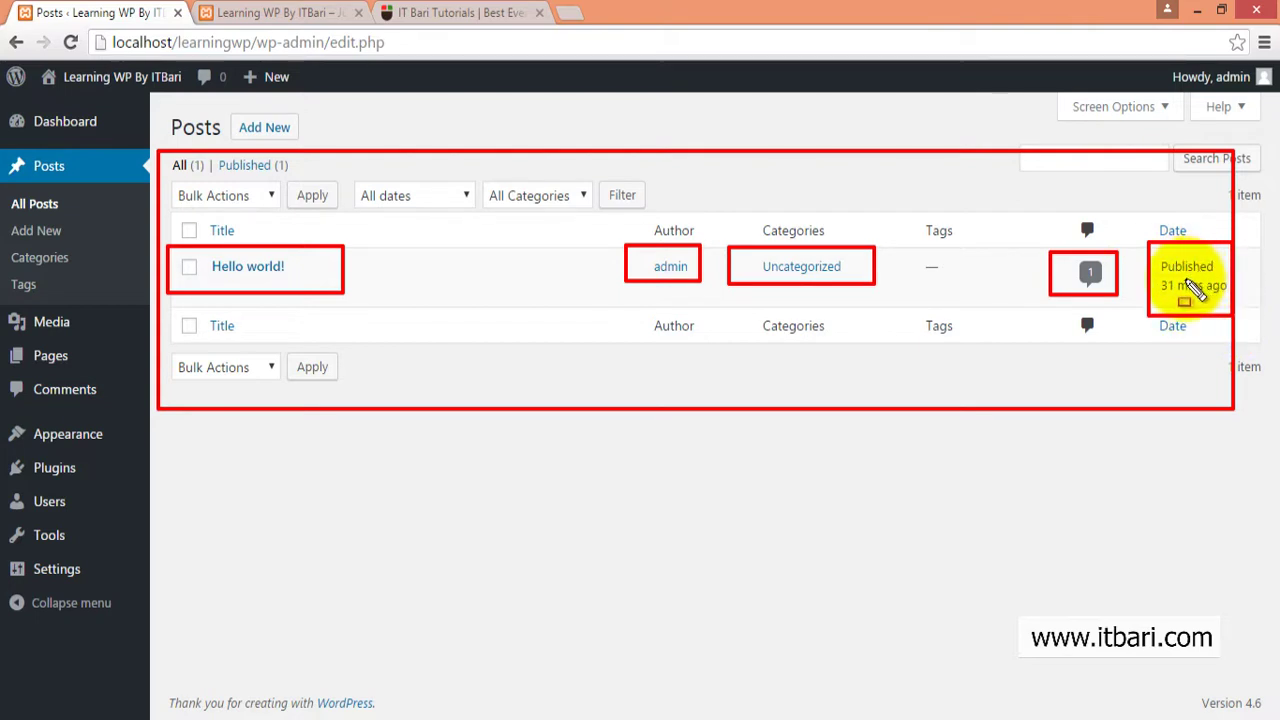
pyautogui.press('Escape')
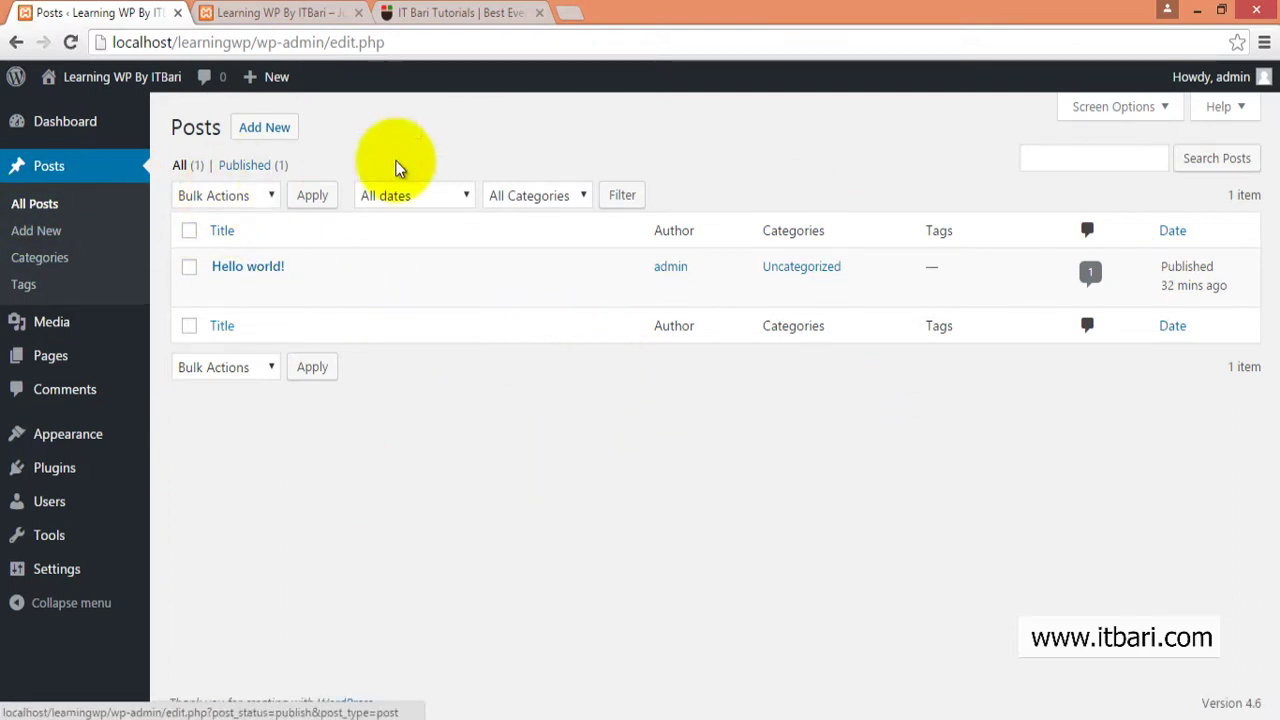
pyautogui.moveTo(224, 280)
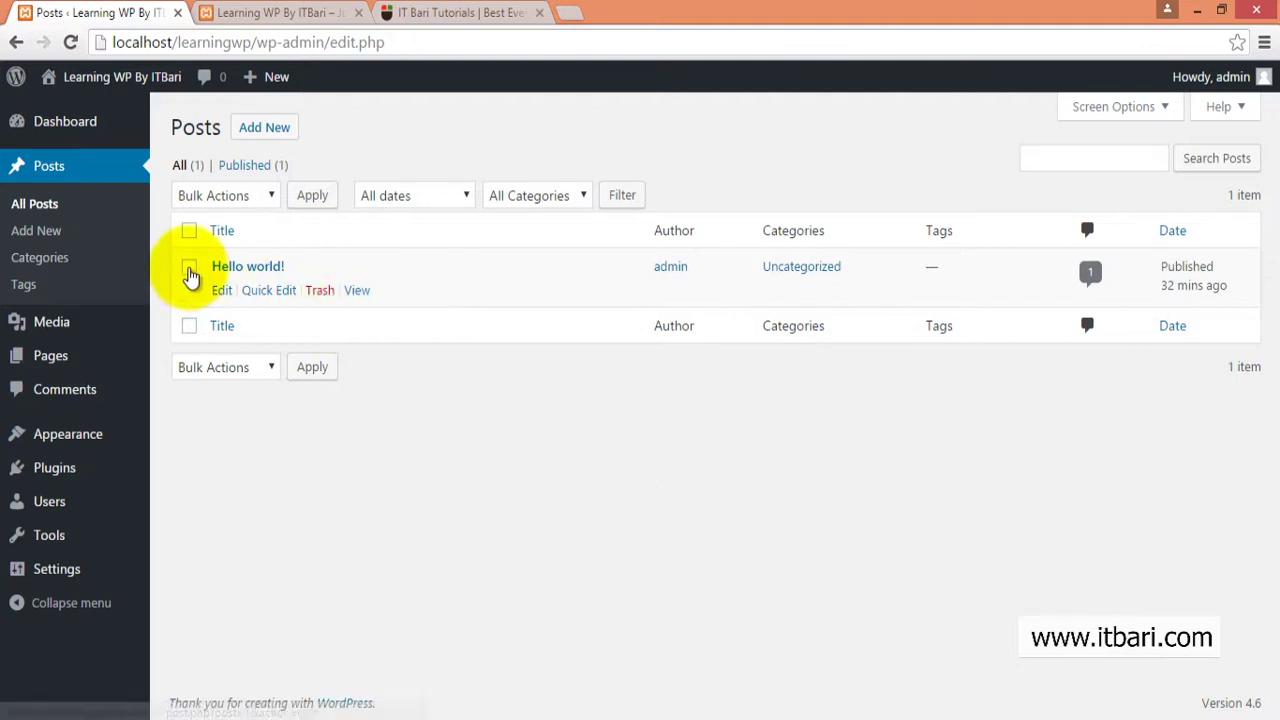
pyautogui.click(189, 231)
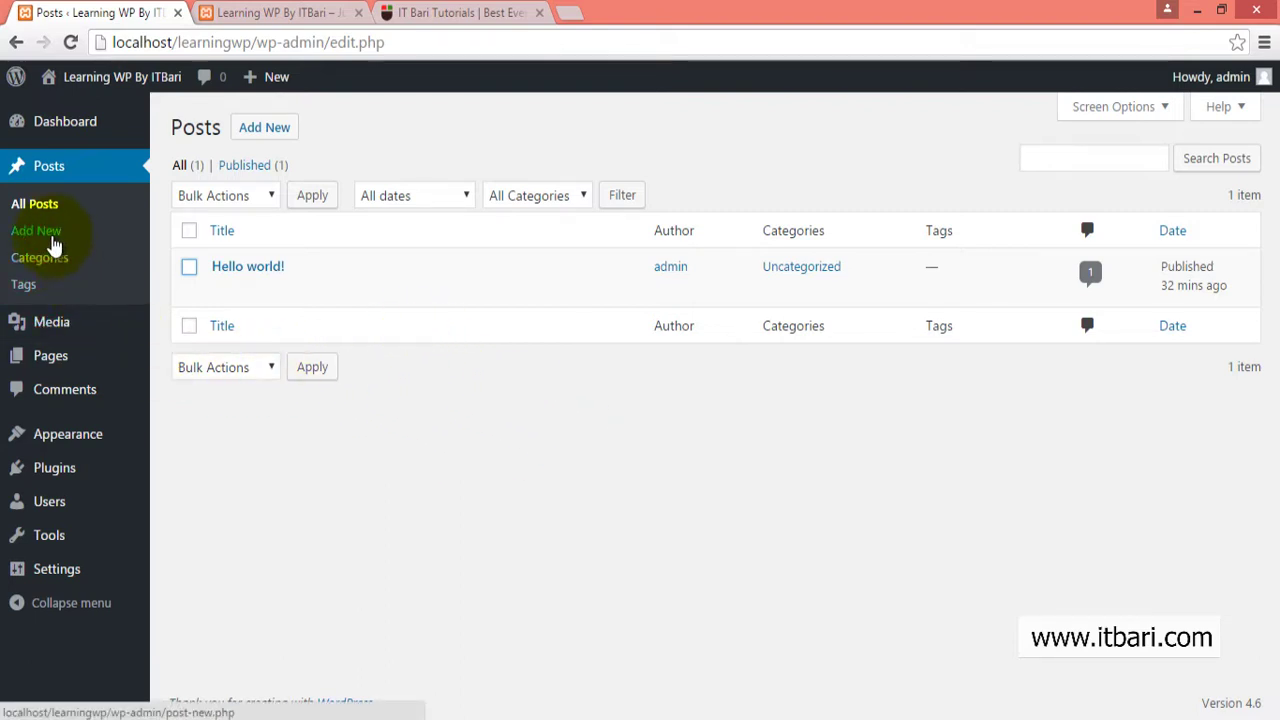
# Start a new post and title it "this is our sample post no 01".
pyautogui.click(262, 133)
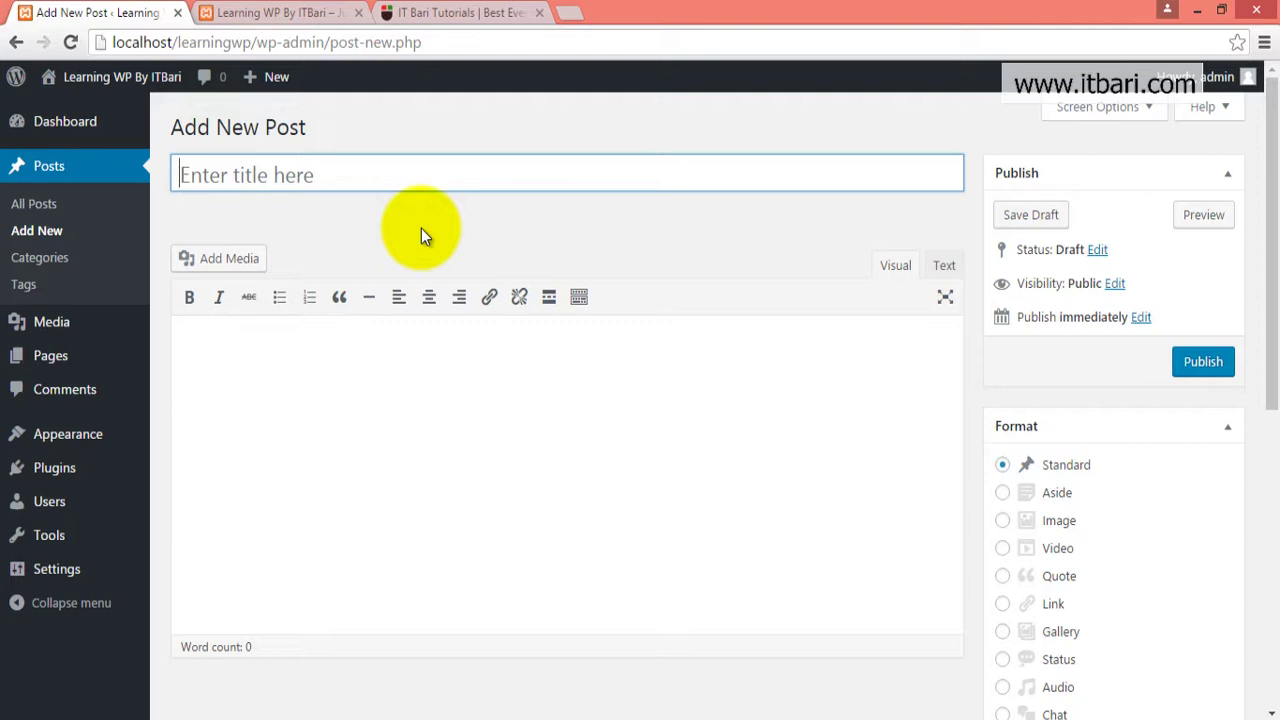
pyautogui.write('this is our')
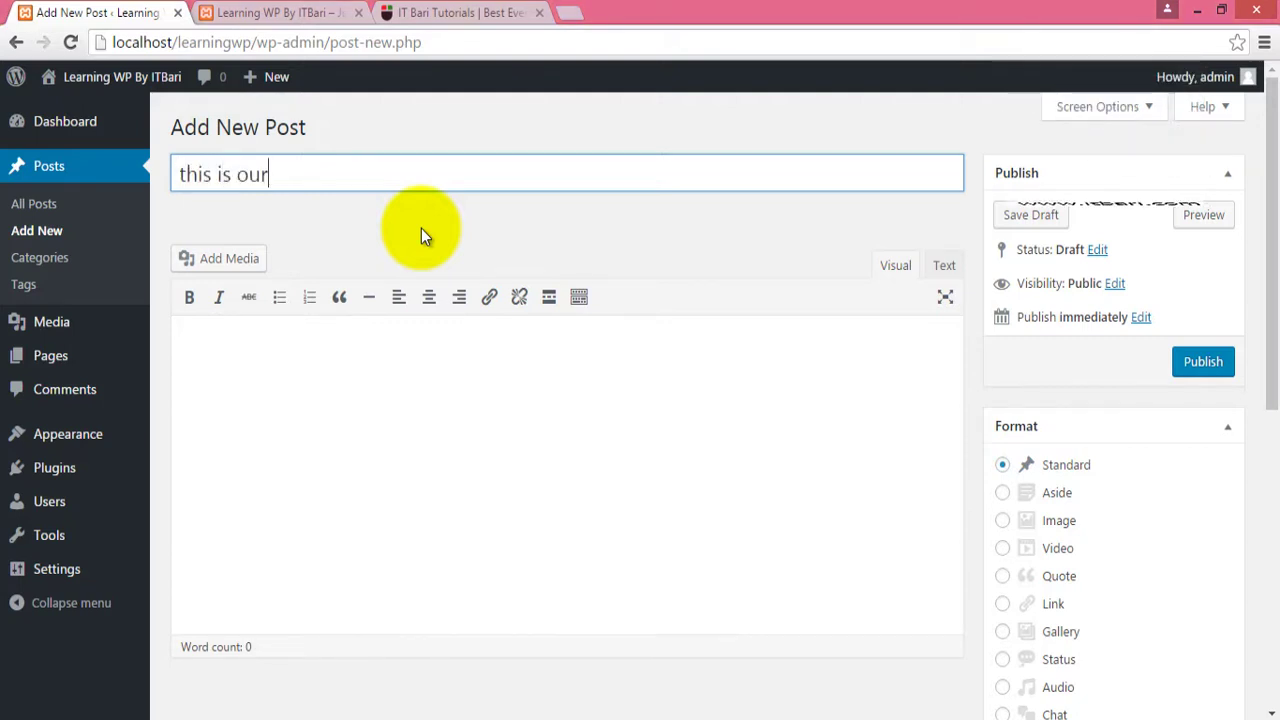
pyautogui.write(' sample ')
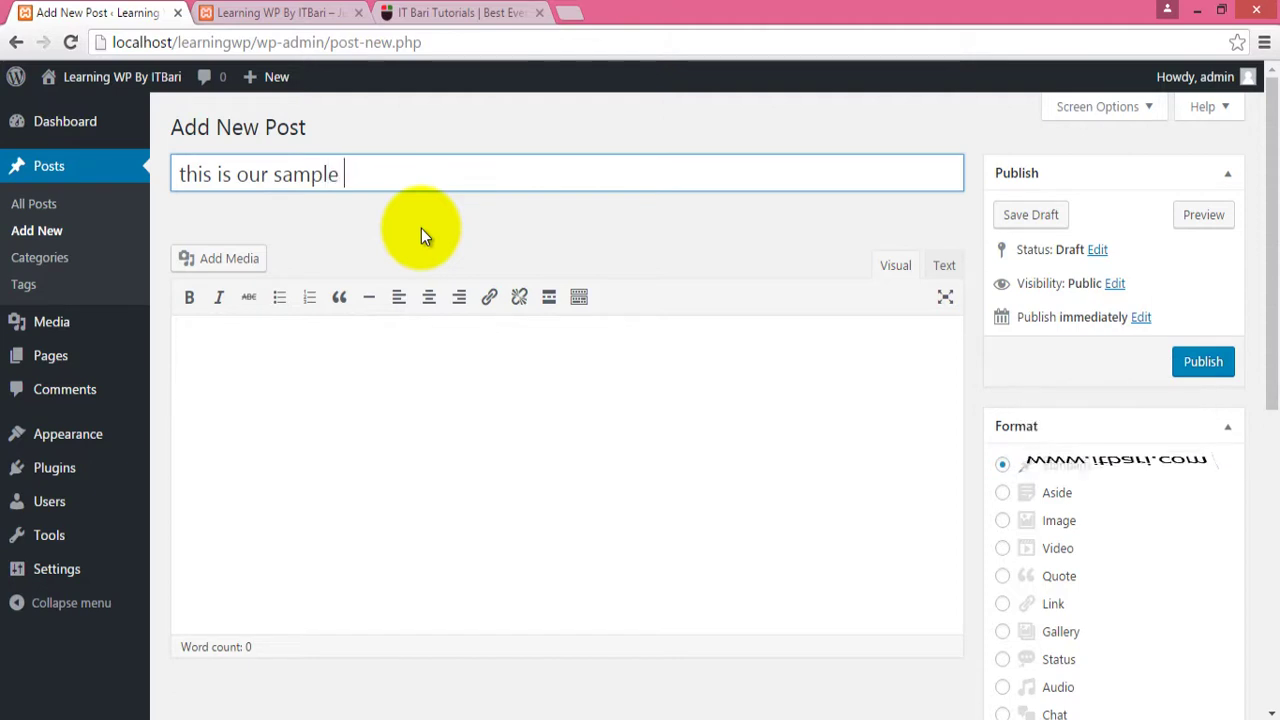
pyautogui.write('post no 01')
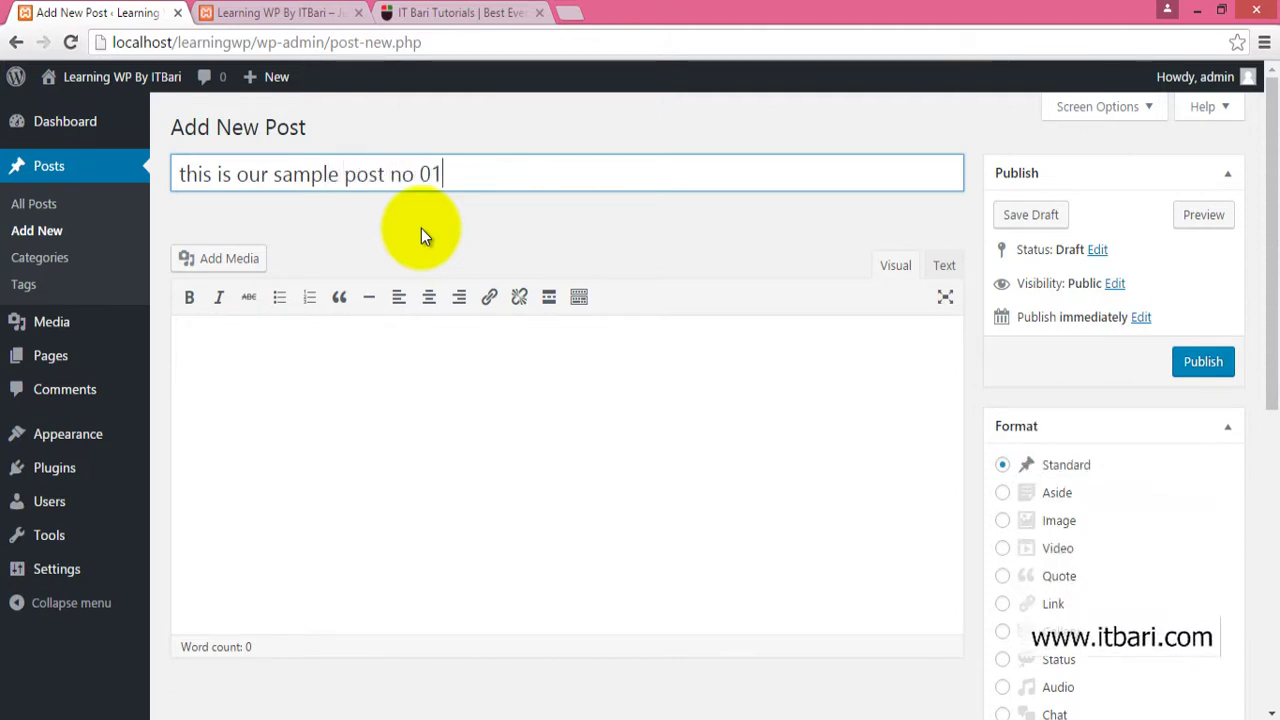
pyautogui.click(478, 452)
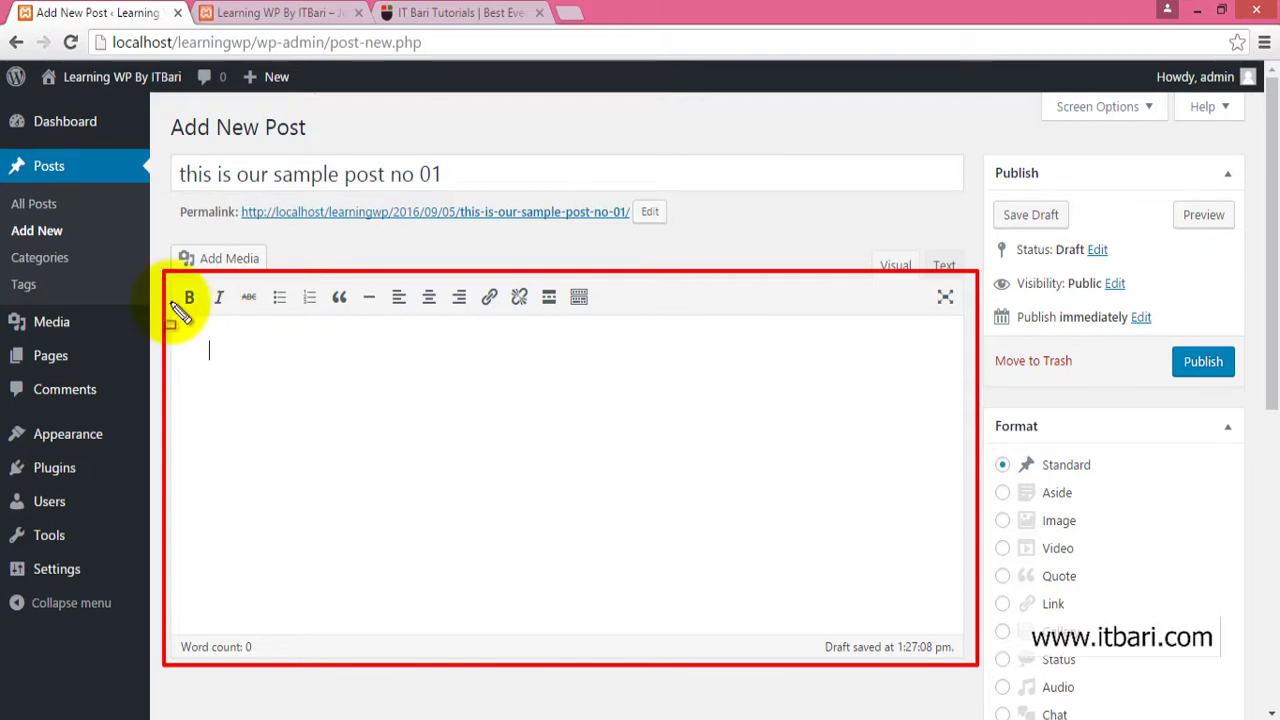
pyautogui.moveTo(160, 277)
pyautogui.mouseDown()
pyautogui.moveTo(320, 323)
pyautogui.moveTo(646, 321)
pyautogui.mouseUp()
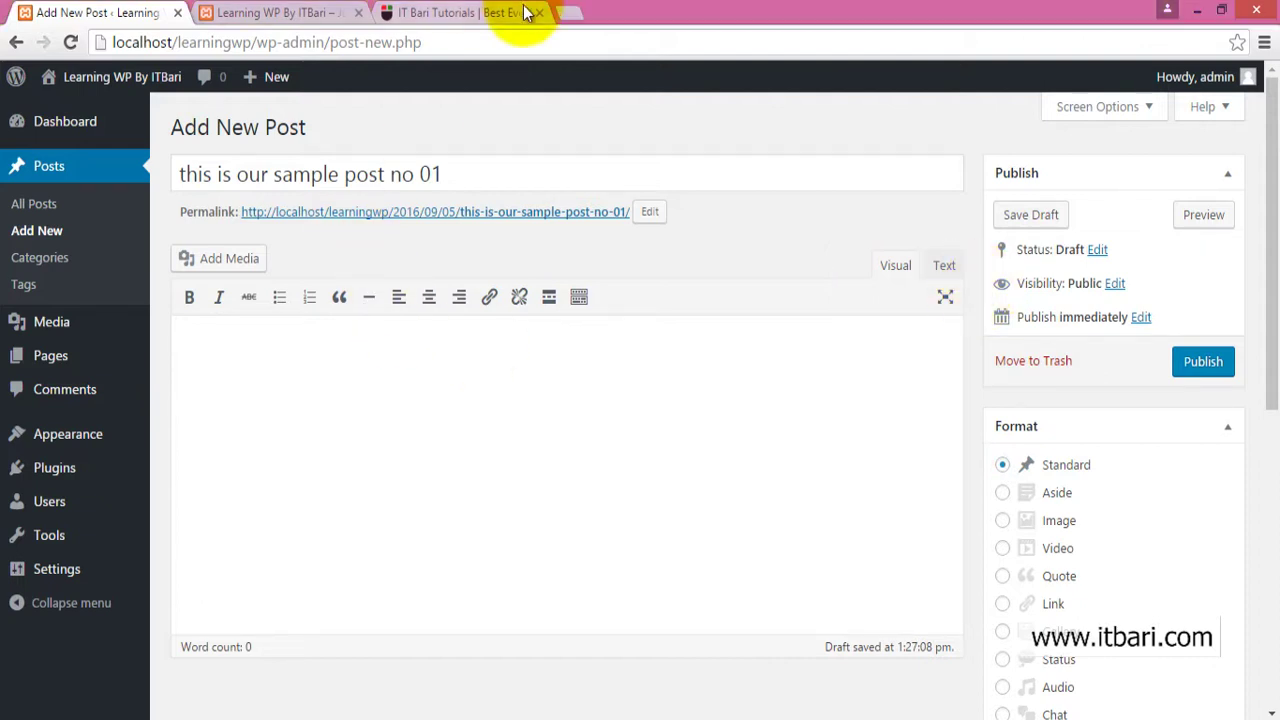
# Open loremipsum.net in a new browser tab and copy its whole lorem ipsum paragraph.
pyautogui.click(569, 12)
pyautogui.write('lore')
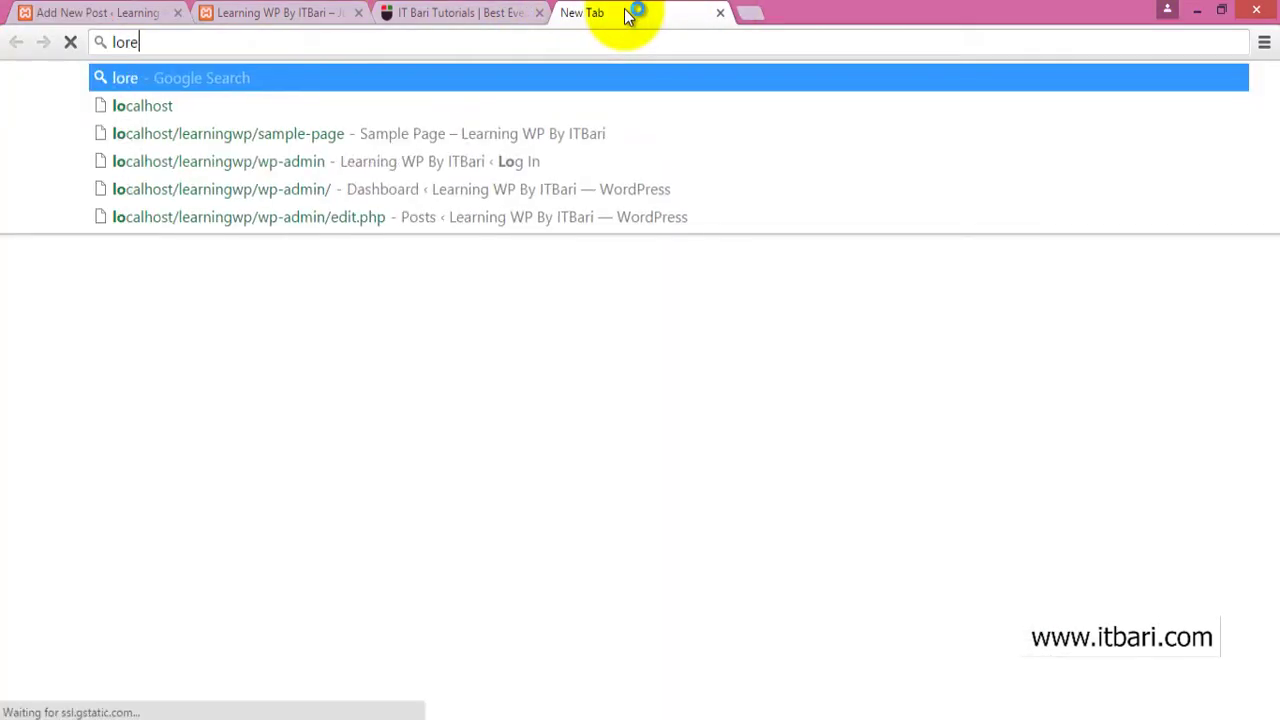
pyautogui.write('mip')
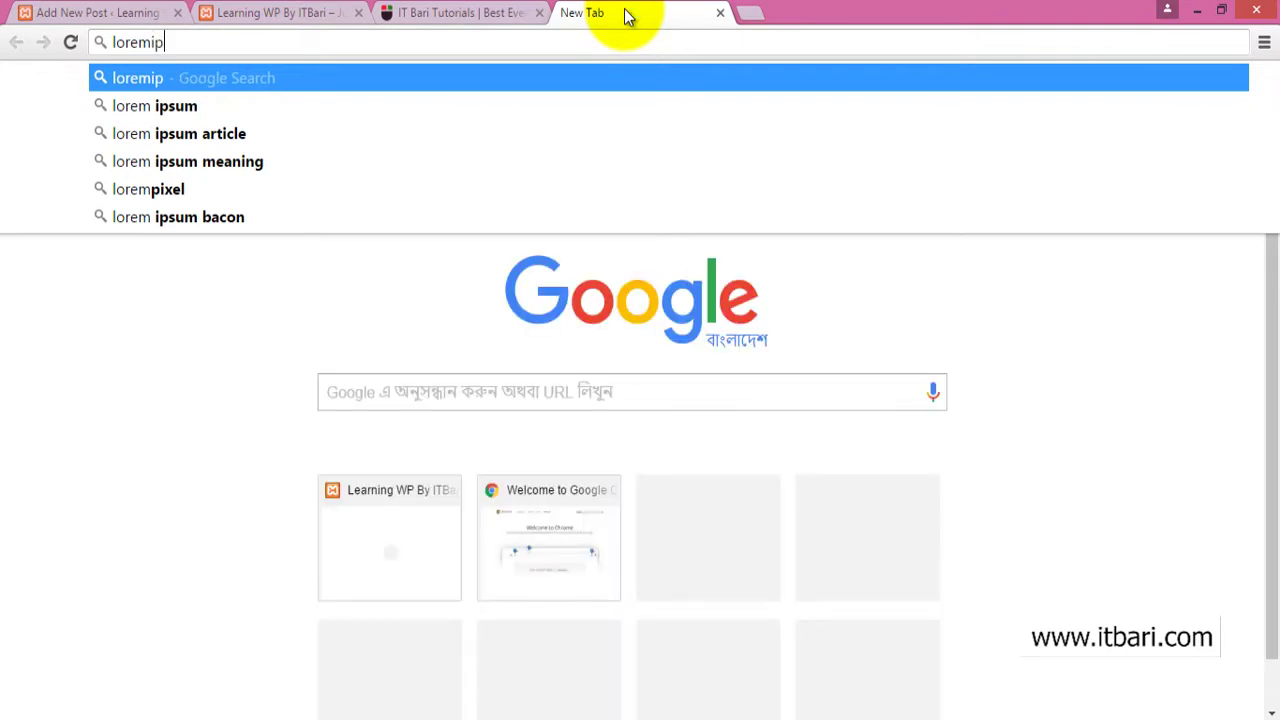
pyautogui.write('sum.net')
pyautogui.press('Return')
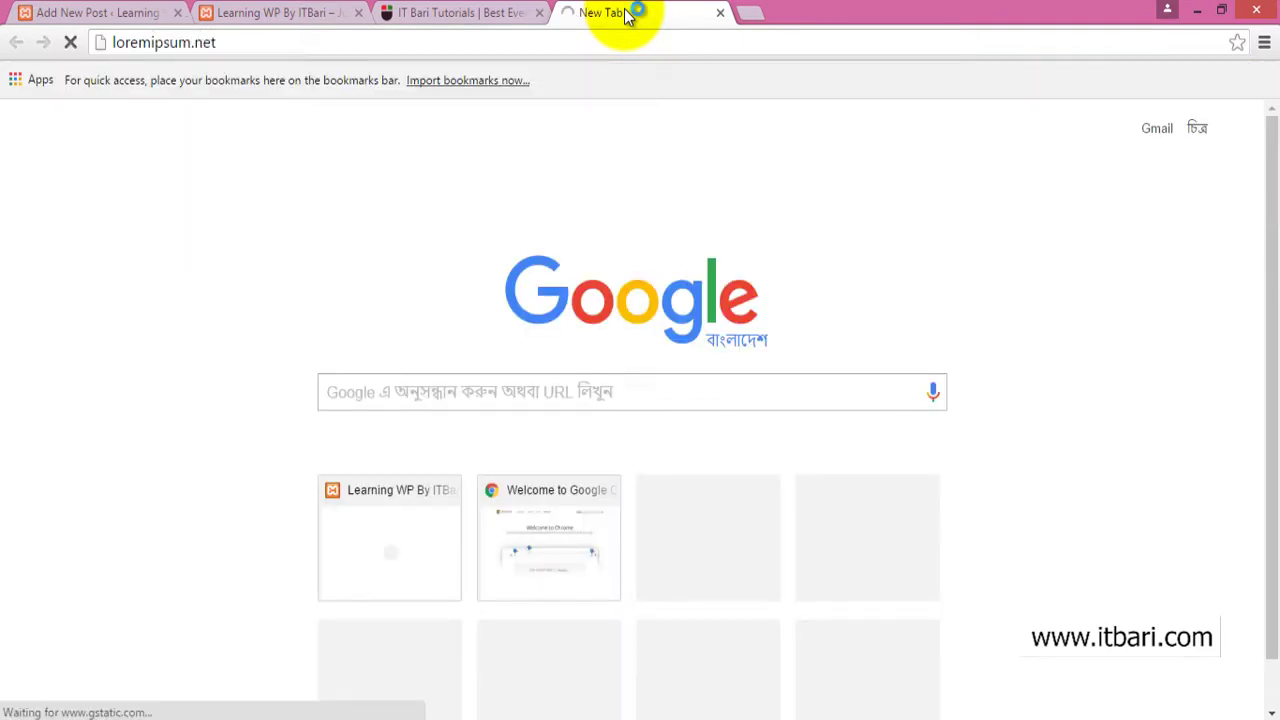
pyautogui.tripleClick(357, 310)
pyautogui.hotkey('ctrl', 'c')
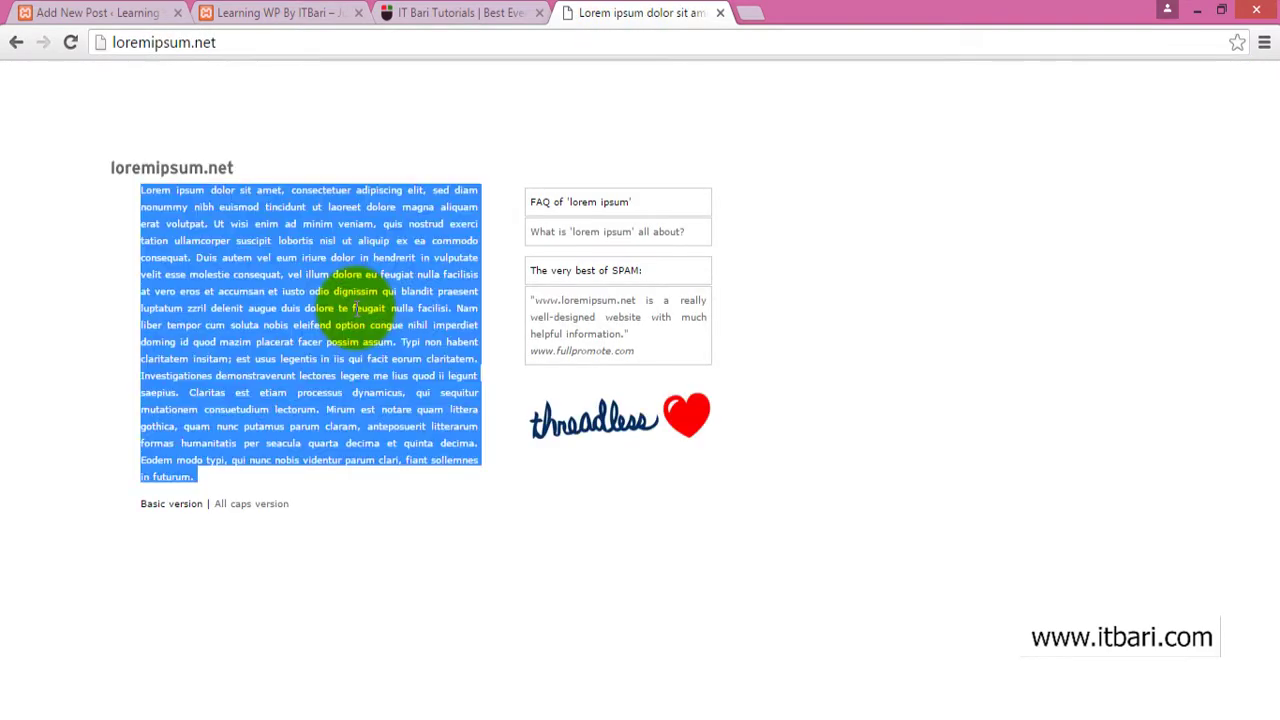
# Return to the new post and paste the copied lorem ipsum paragraph repeatedly into its body as separate paragraphs.
pyautogui.click(98, 12)
pyautogui.hotkey('ctrl', 'v')
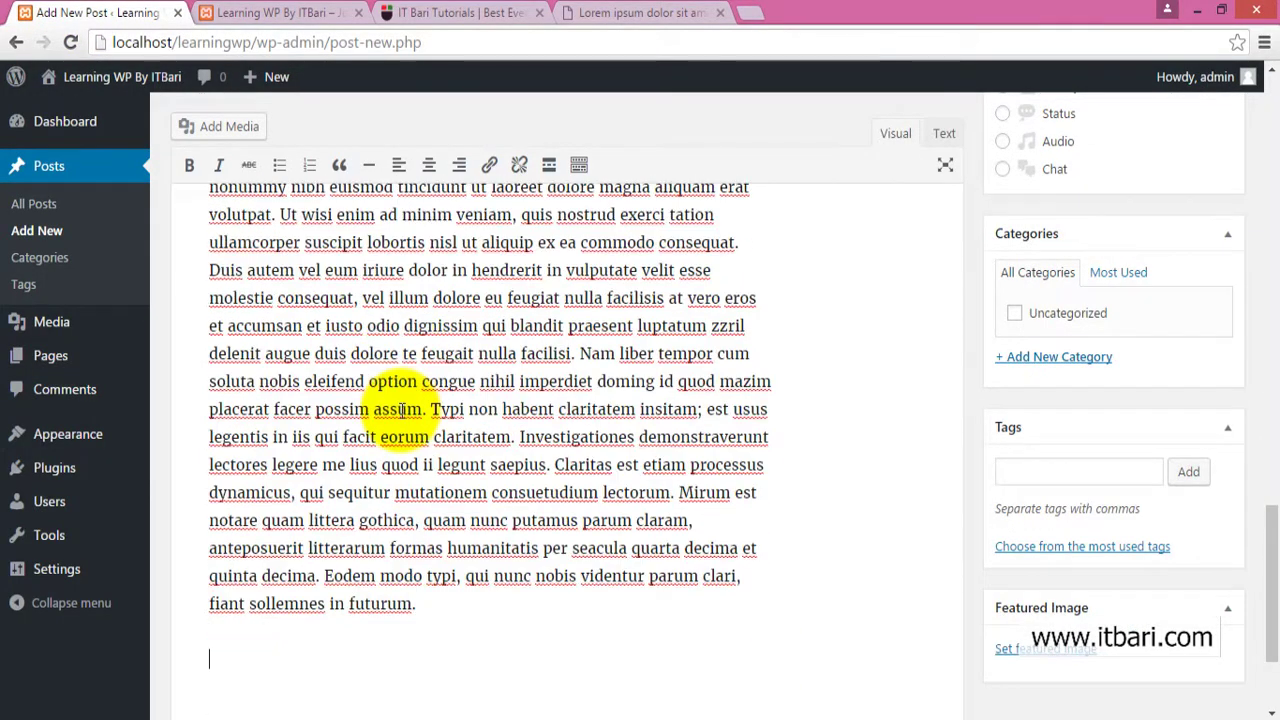
pyautogui.press('BackSpace')
pyautogui.press('Return')
pyautogui.hotkey('ctrl', 'v')
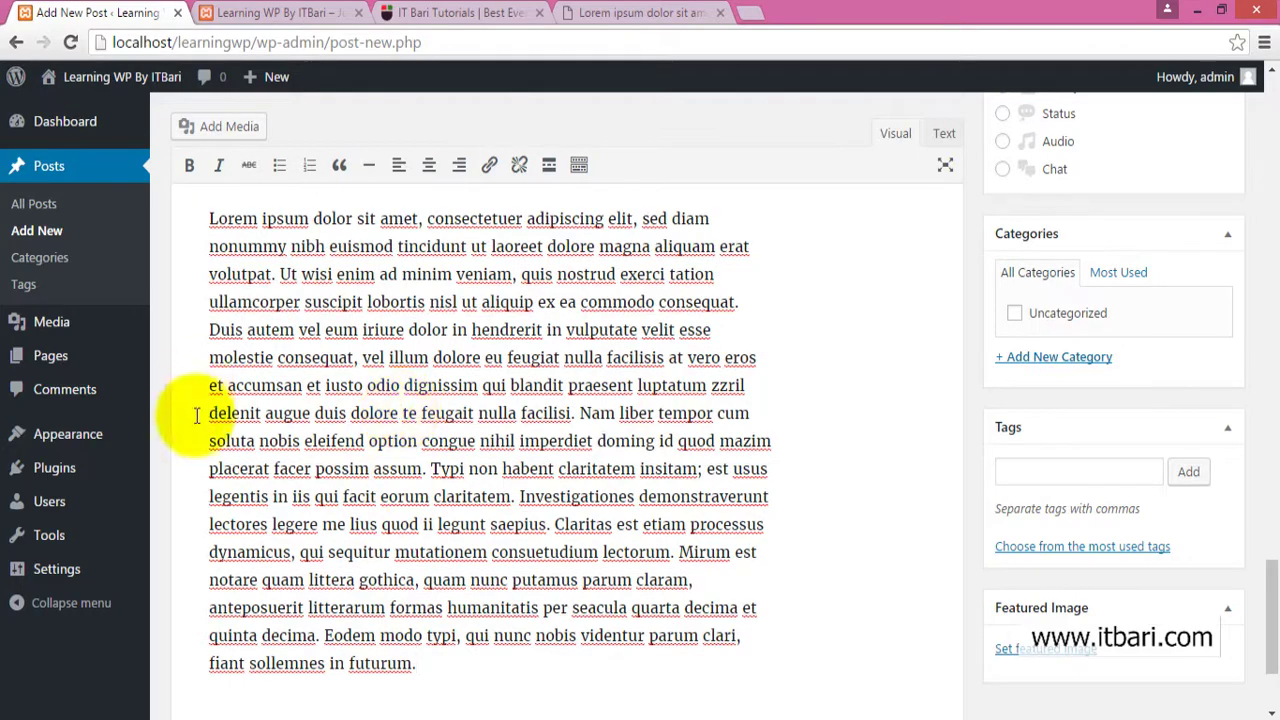
pyautogui.scroll(1, 408, 536)
pyautogui.scroll(10, 408, 534)
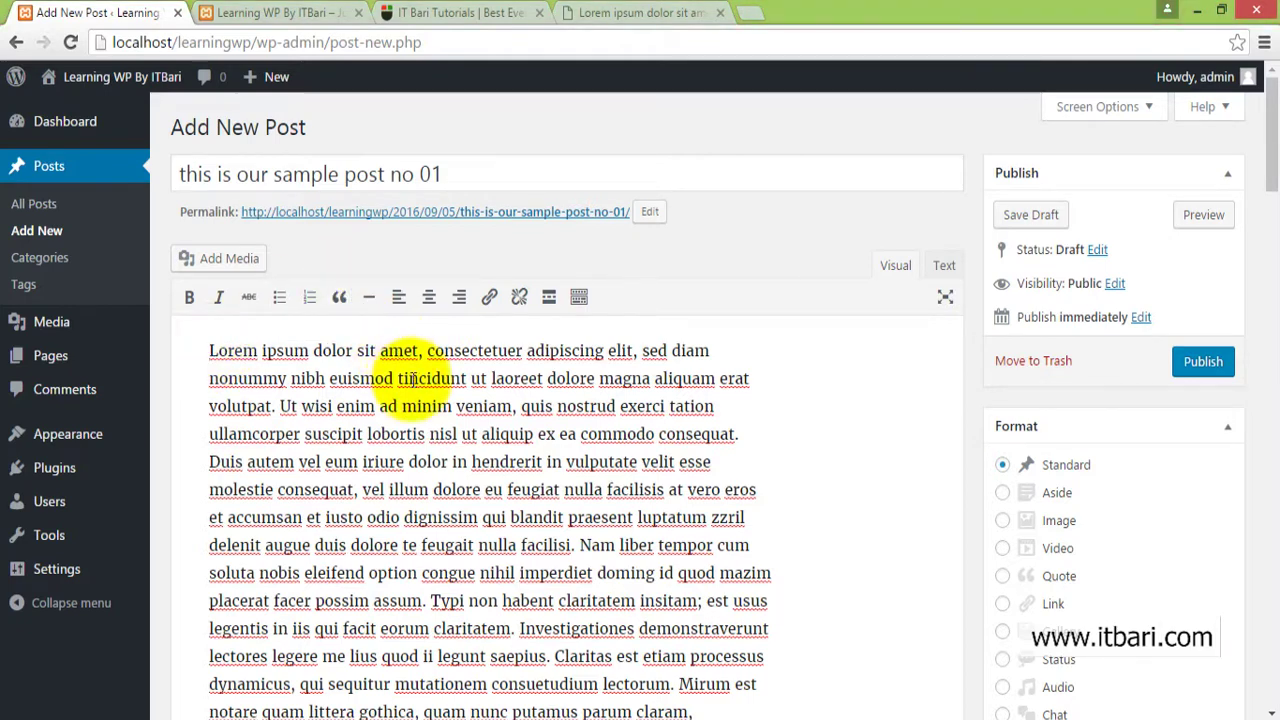
# Make the words "dolor sit amet," in the first line of the post body bold.
pyautogui.moveTo(427, 350); pyautogui.dragTo(294, 350)
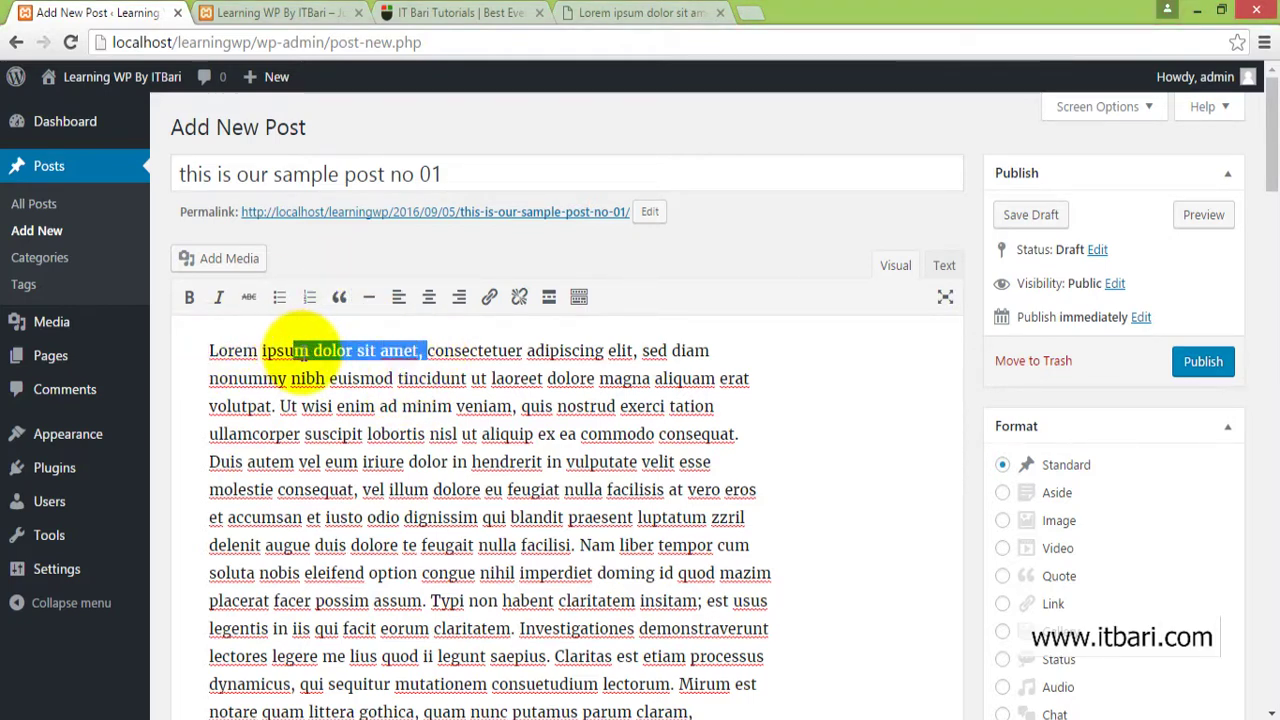
pyautogui.click(194, 305)
pyautogui.click(394, 377)
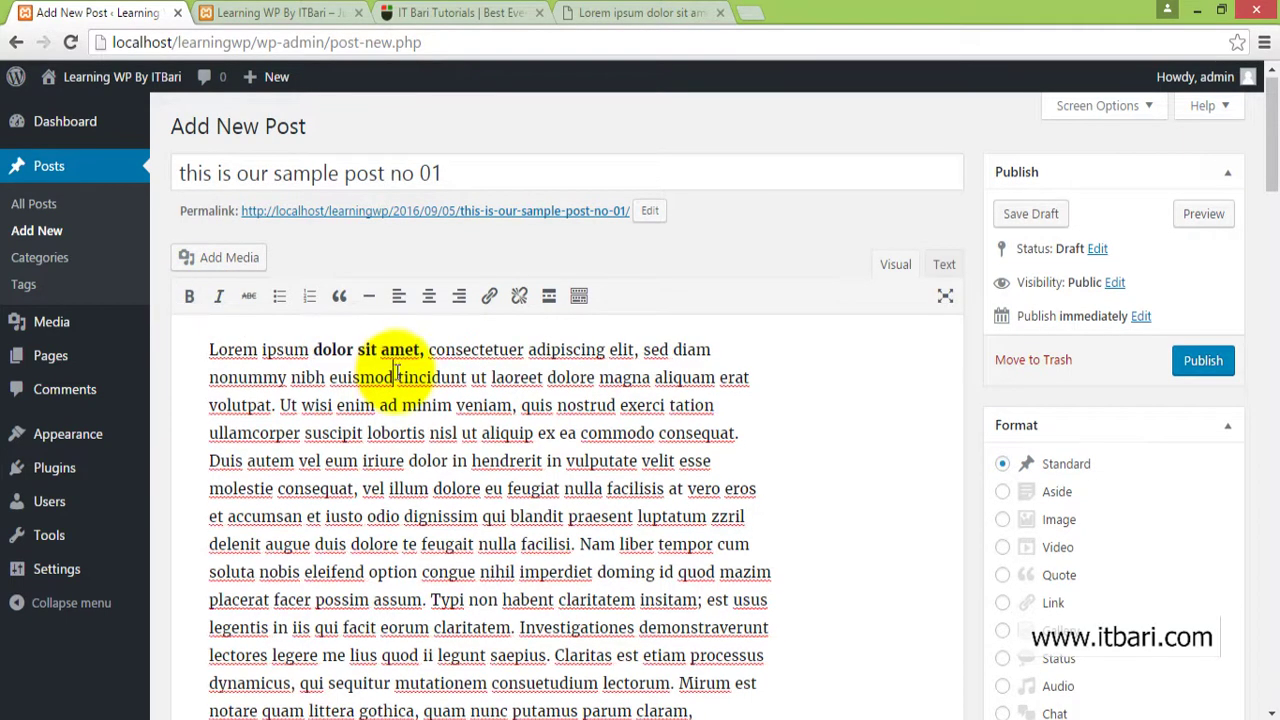
pyautogui.click(429, 434)
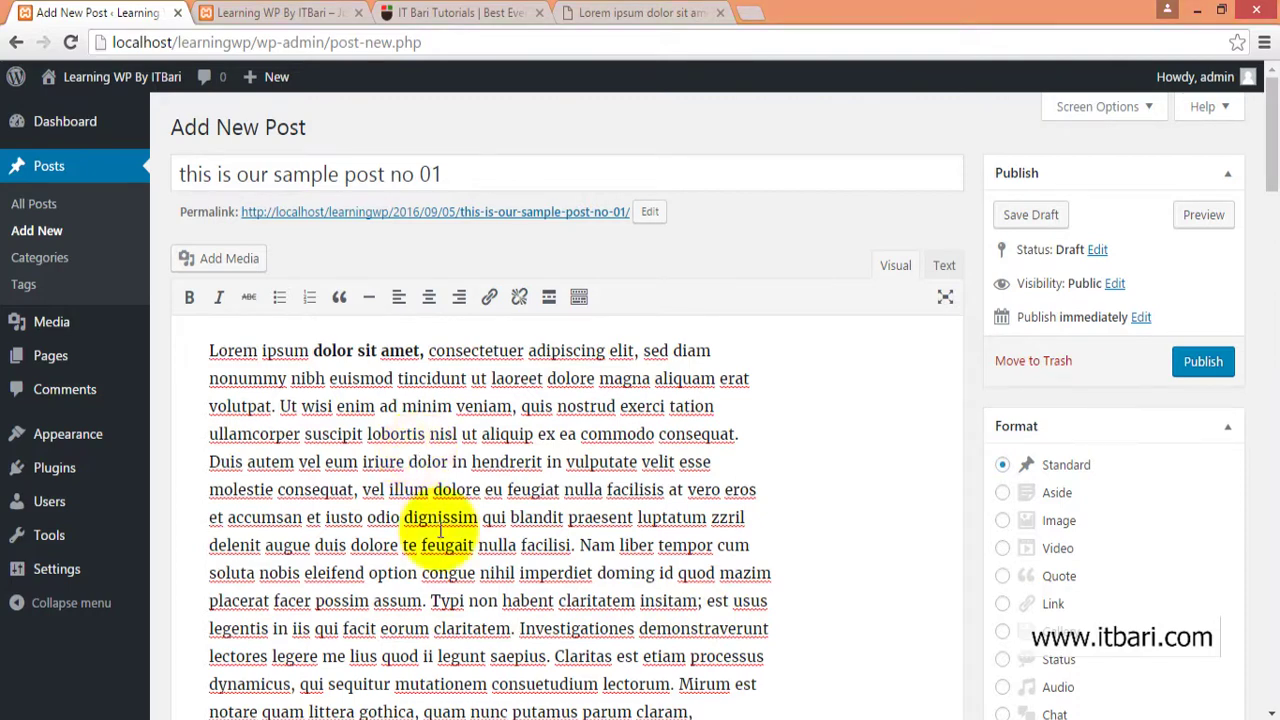
# Copy the phrase "consequat, vel illum dolore eu f" onto its own line between the first and second paragraphs.
pyautogui.moveTo(512, 489); pyautogui.dragTo(282, 489)
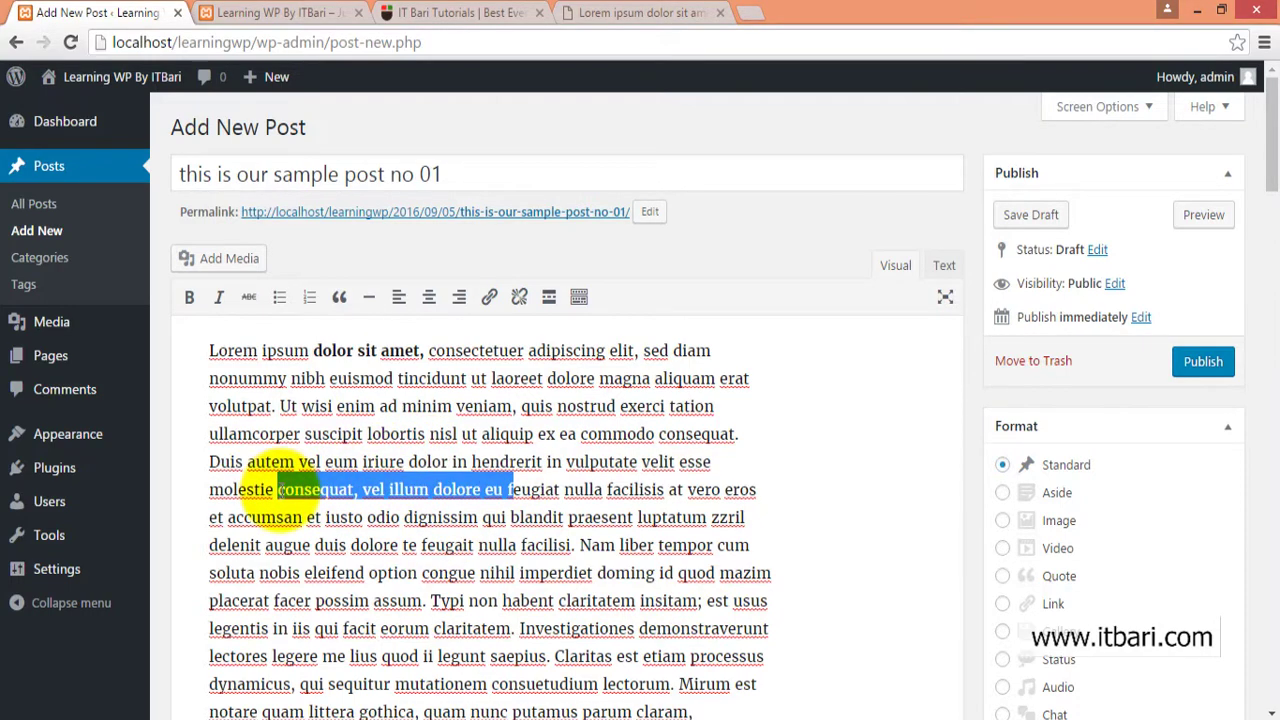
pyautogui.scroll(-3, 255, 645)
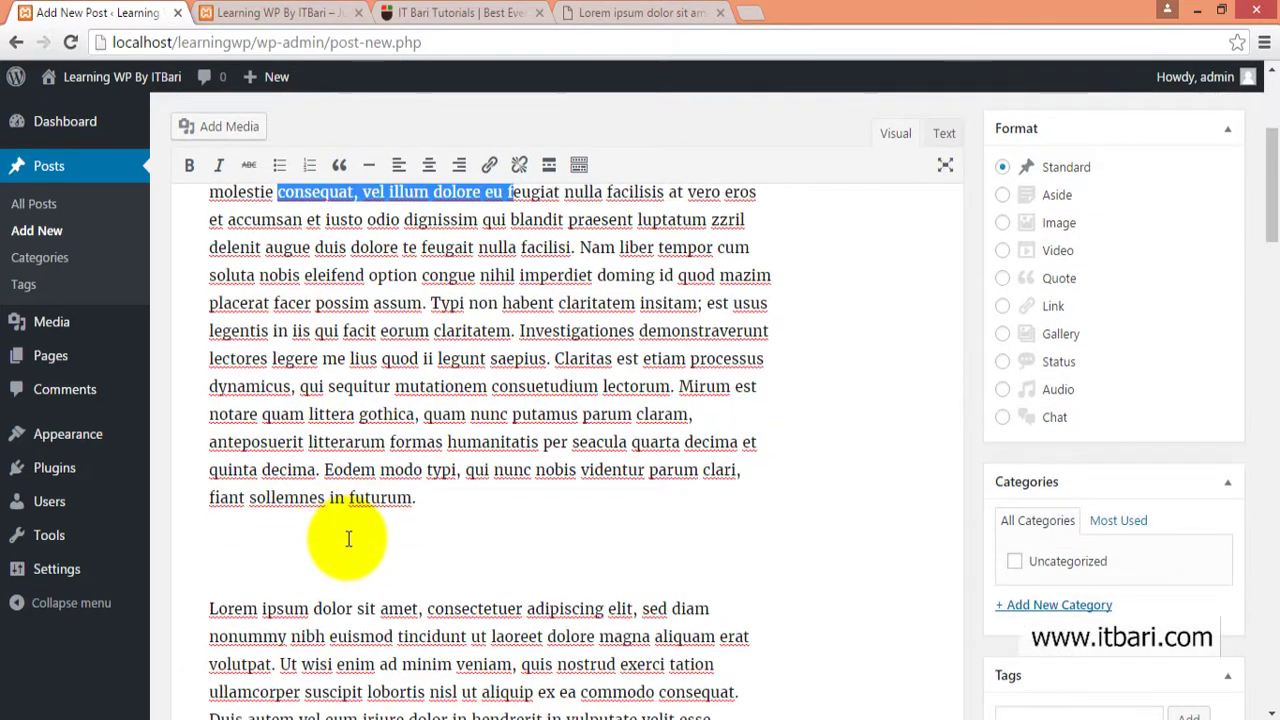
pyautogui.click(345, 537)
pyautogui.write('consequat, vel illum dolore eu f')
# Show the extended formatting options and format the line "consequat, vel illum dolore eu f" as Heading 2.
pyautogui.moveTo(478, 556); pyautogui.dragTo(210, 557)
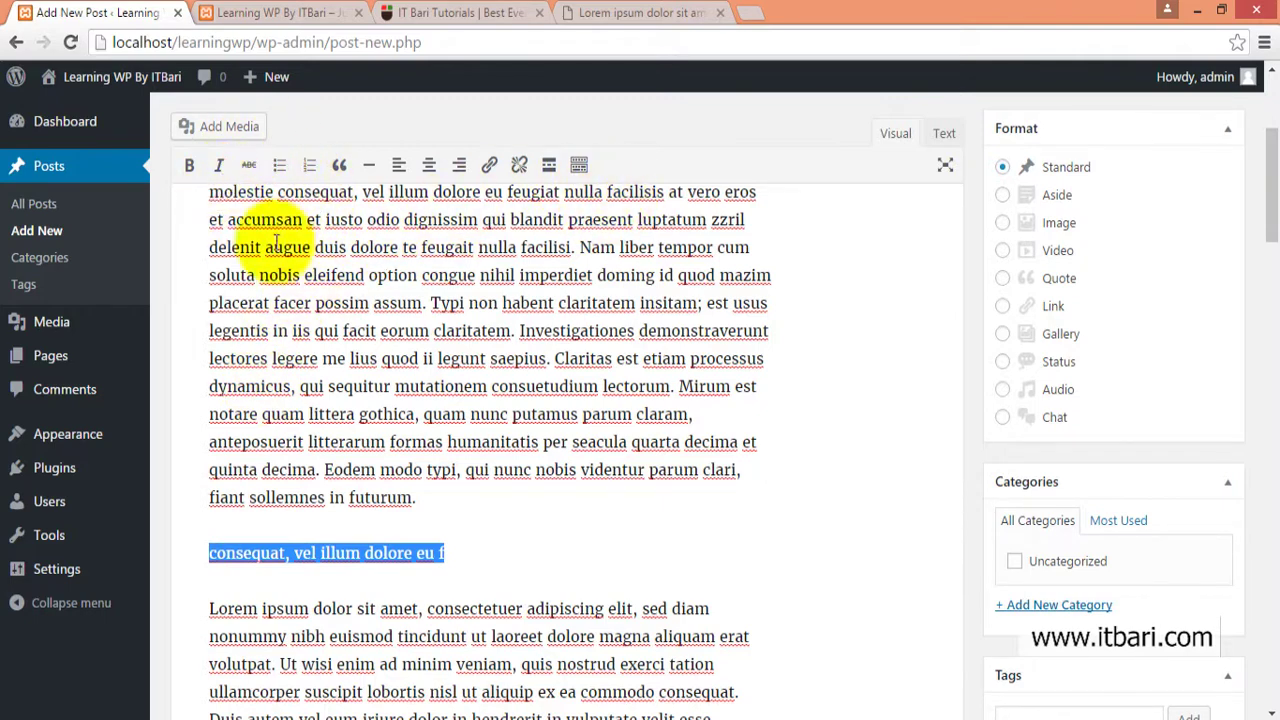
pyautogui.click(580, 166)
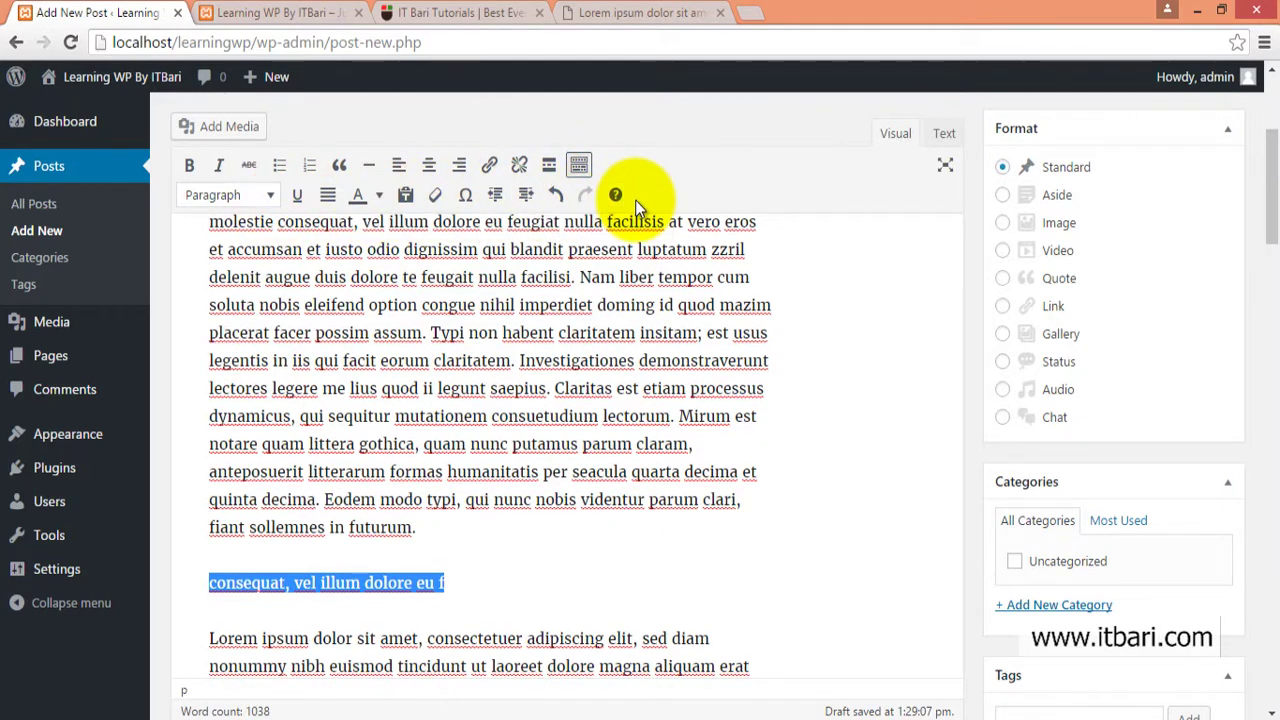
pyautogui.click(269, 196)
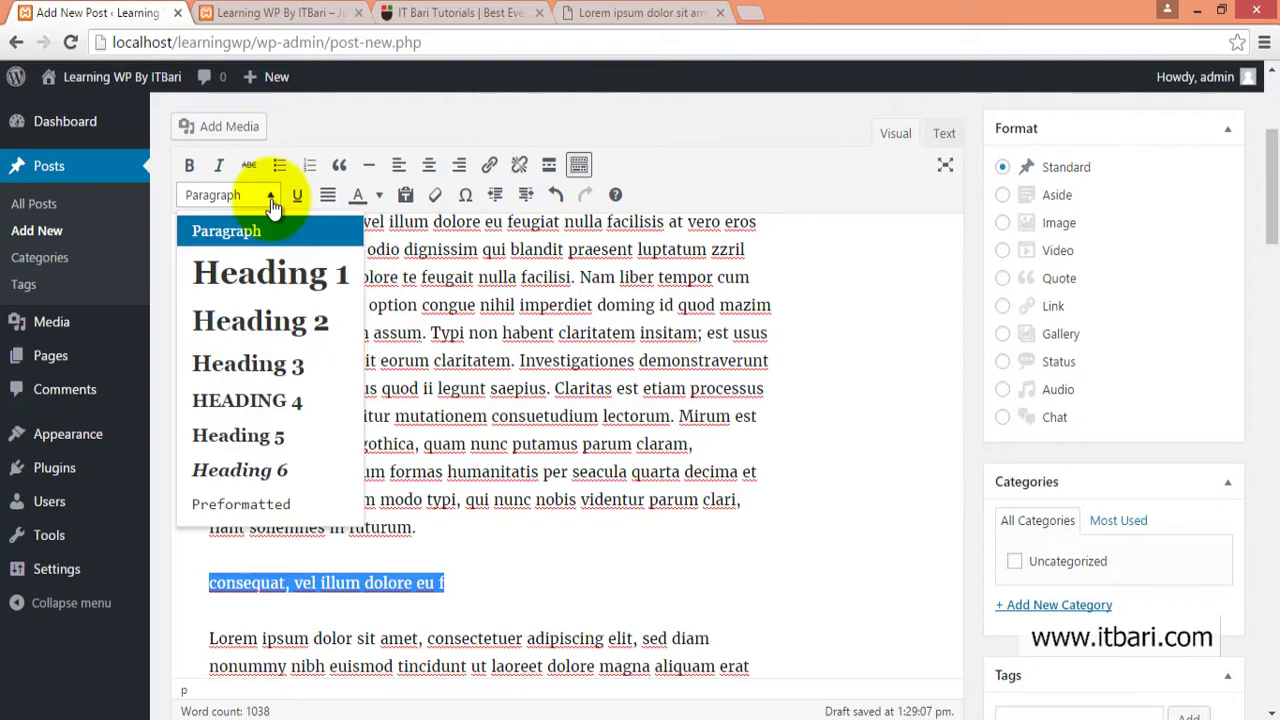
pyautogui.click(308, 336)
pyautogui.moveTo(686, 586); pyautogui.dragTo(177, 577)
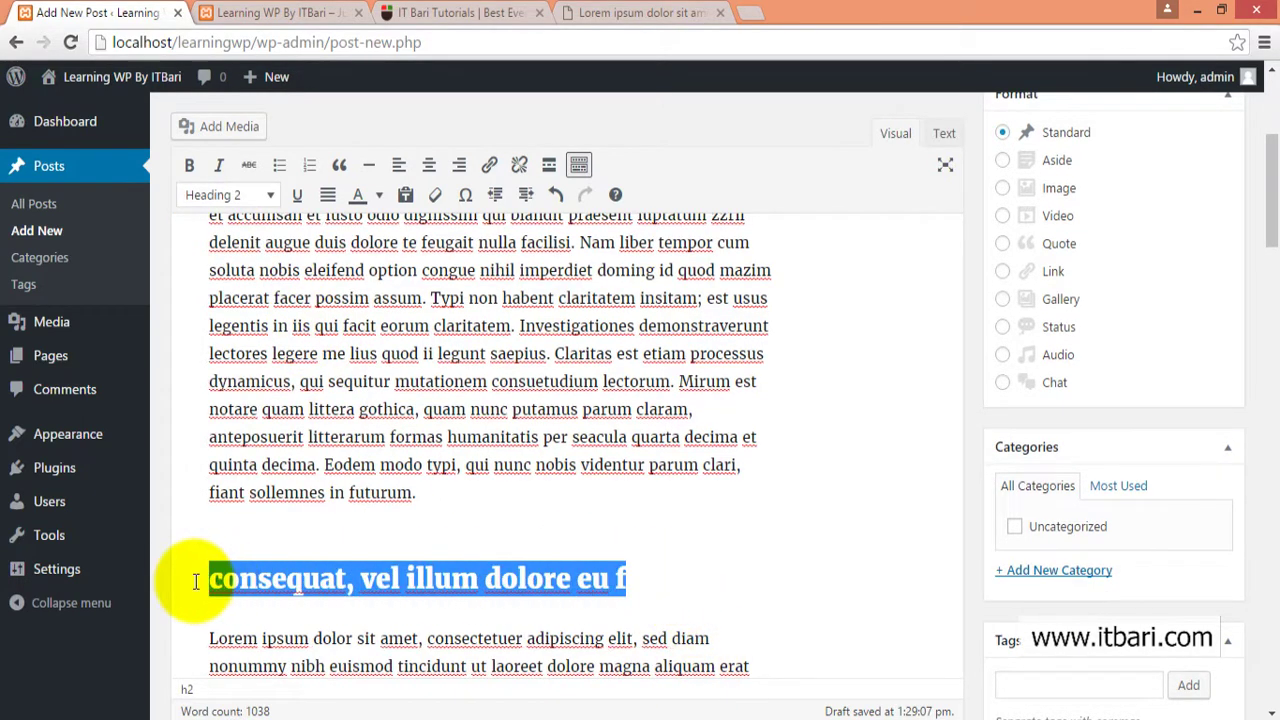
pyautogui.click(440, 462)
# Colour the text from "feugiat nulla facilisis" to "nihil imperdie" in the first paragraph red.
pyautogui.scroll(2, 443, 400)
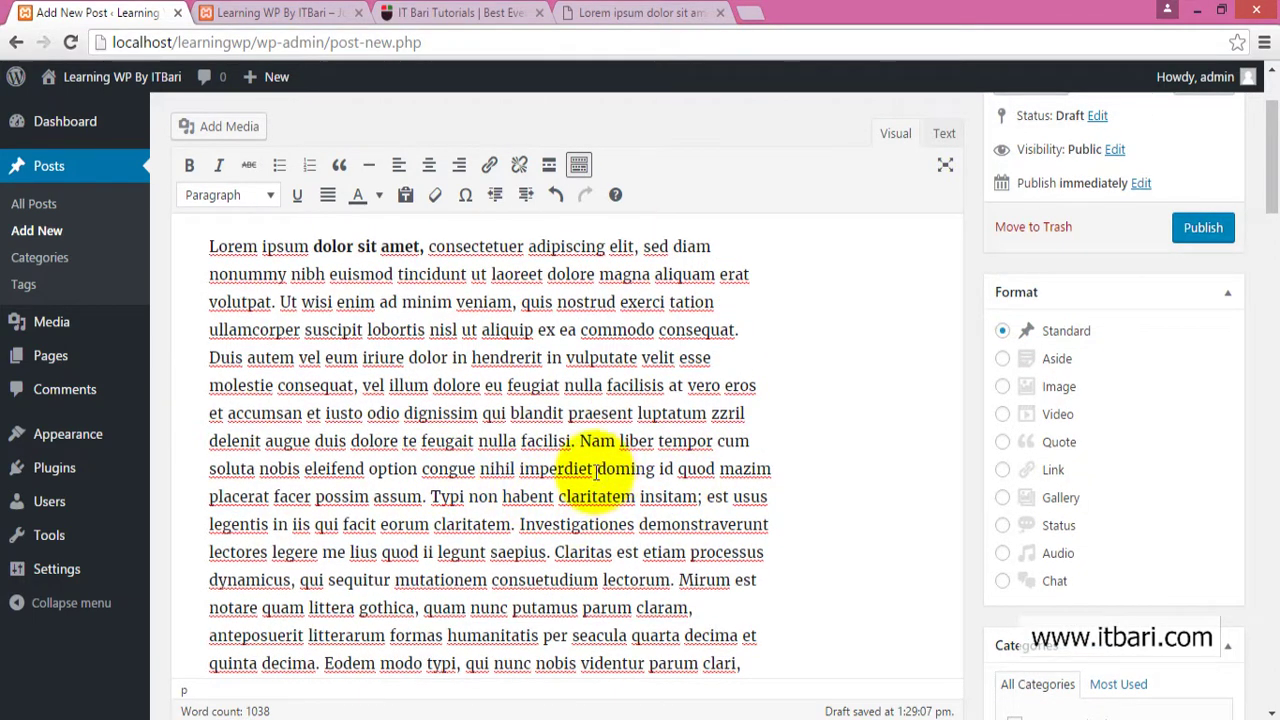
pyautogui.moveTo(597, 470); pyautogui.dragTo(510, 385)
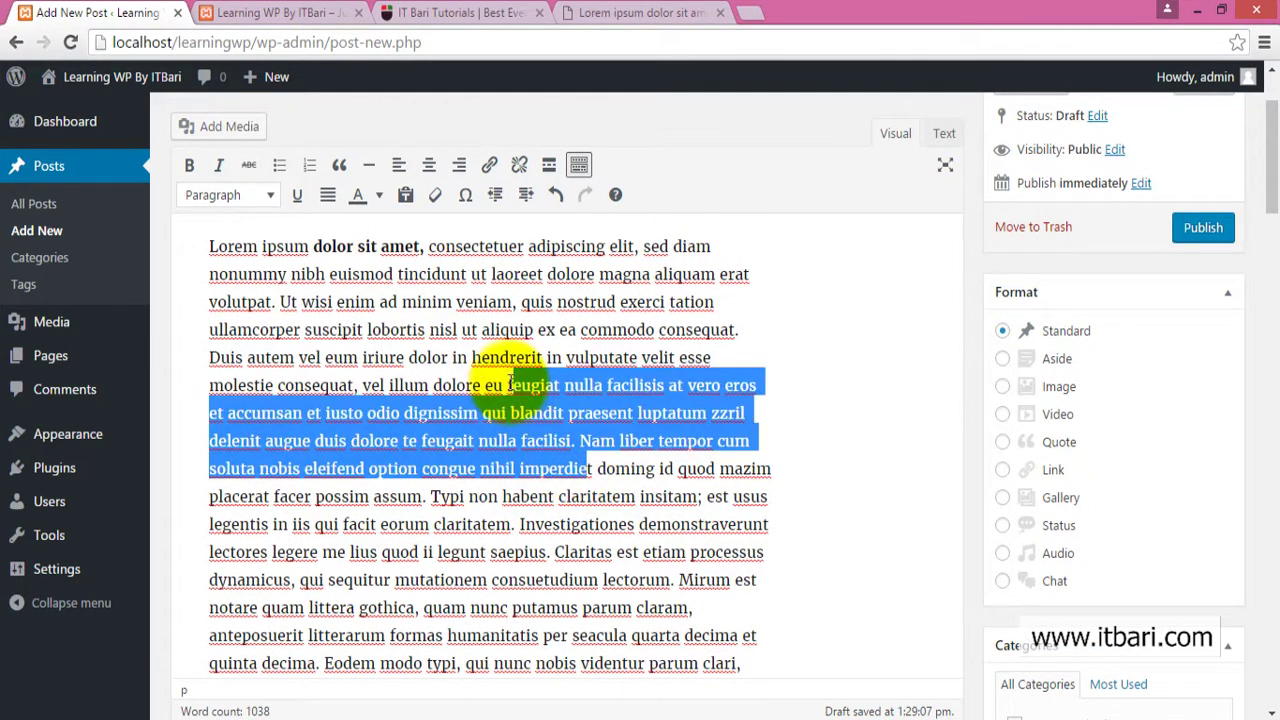
pyautogui.click(380, 198)
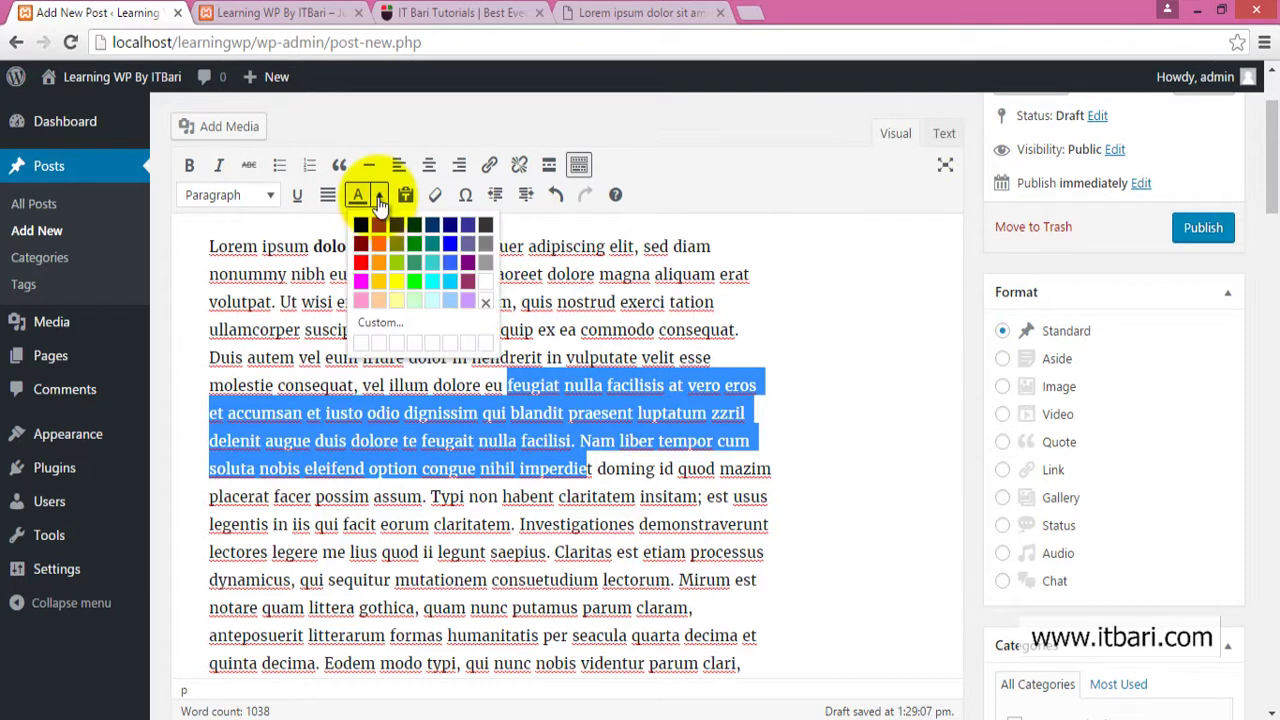
pyautogui.click(362, 263)
pyautogui.click(525, 550)
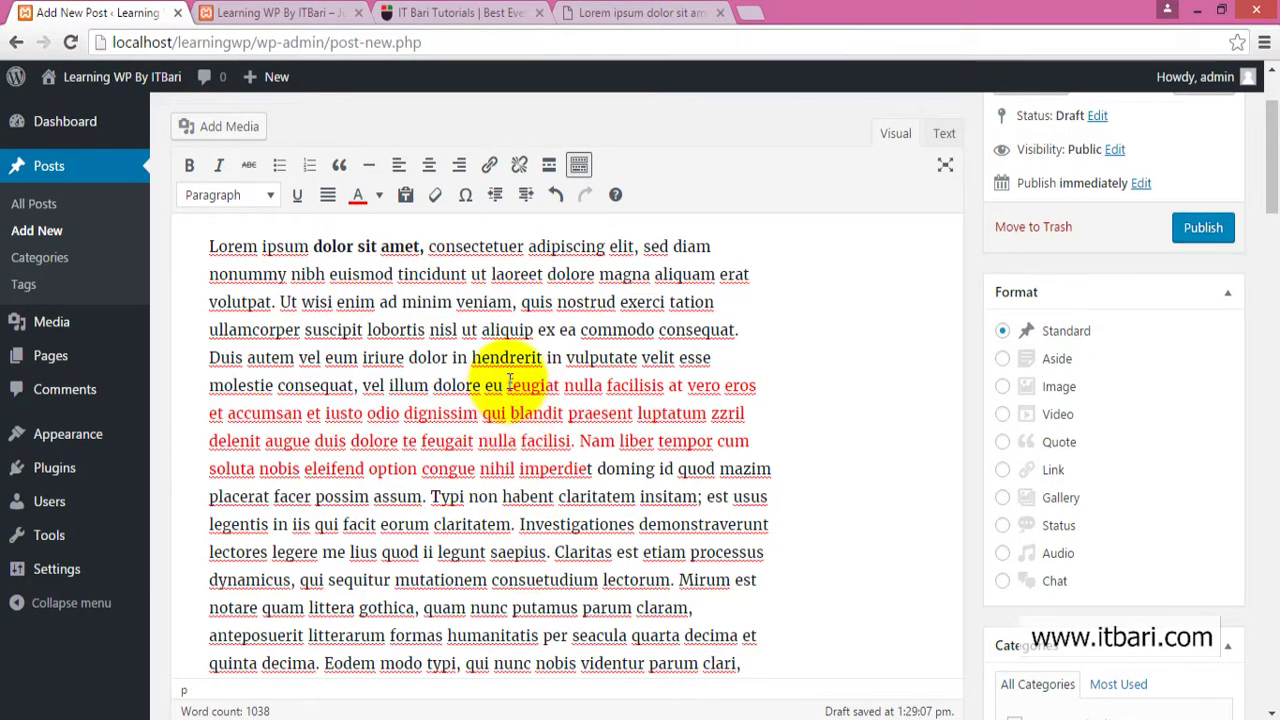
pyautogui.moveTo(510, 385); pyautogui.dragTo(514, 500)
pyautogui.click(729, 586)
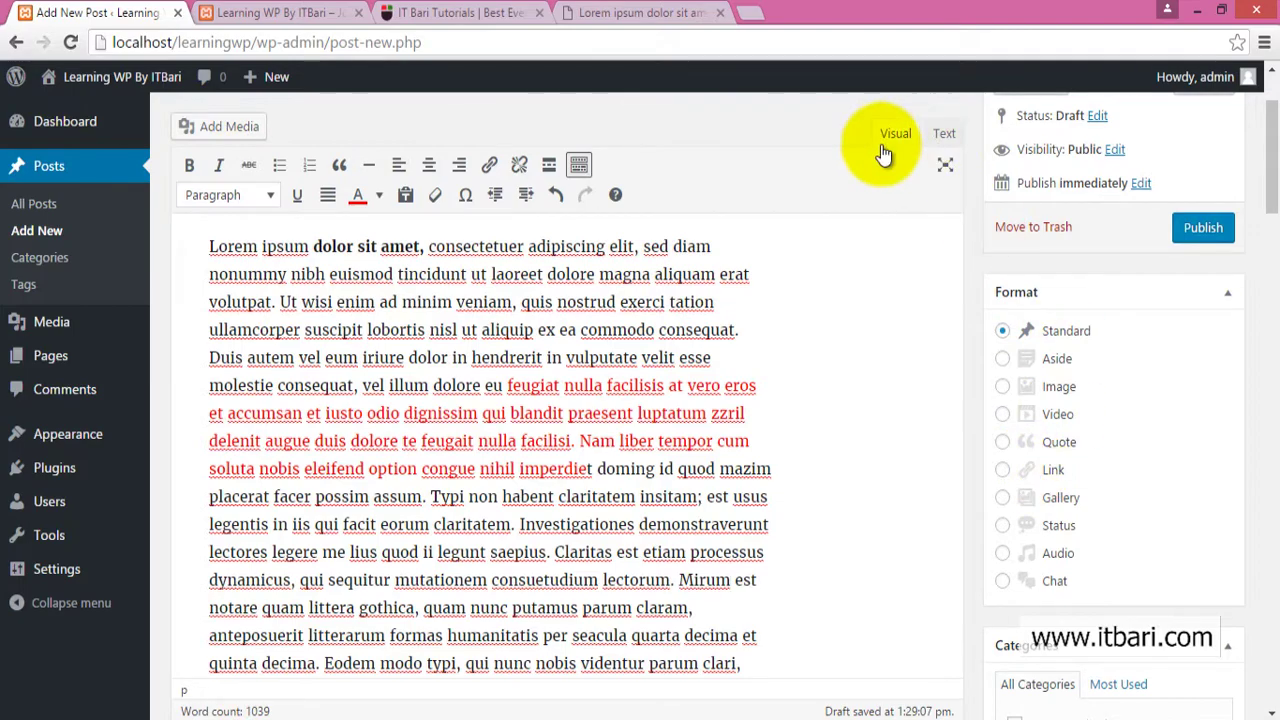
pyautogui.hotkey('ctrl', 'z')
pyautogui.scroll(-4, 651, 371)
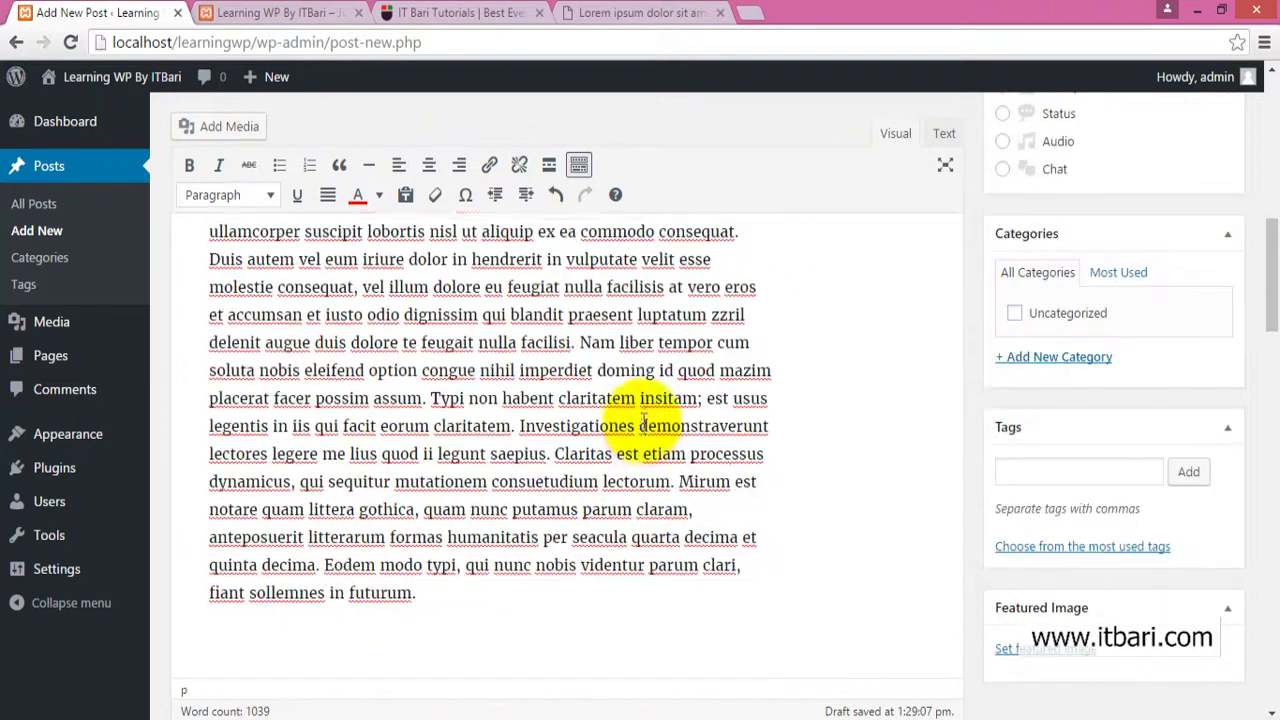
pyautogui.scroll(-2, 645, 423)
pyautogui.scroll(10, 657, 400)
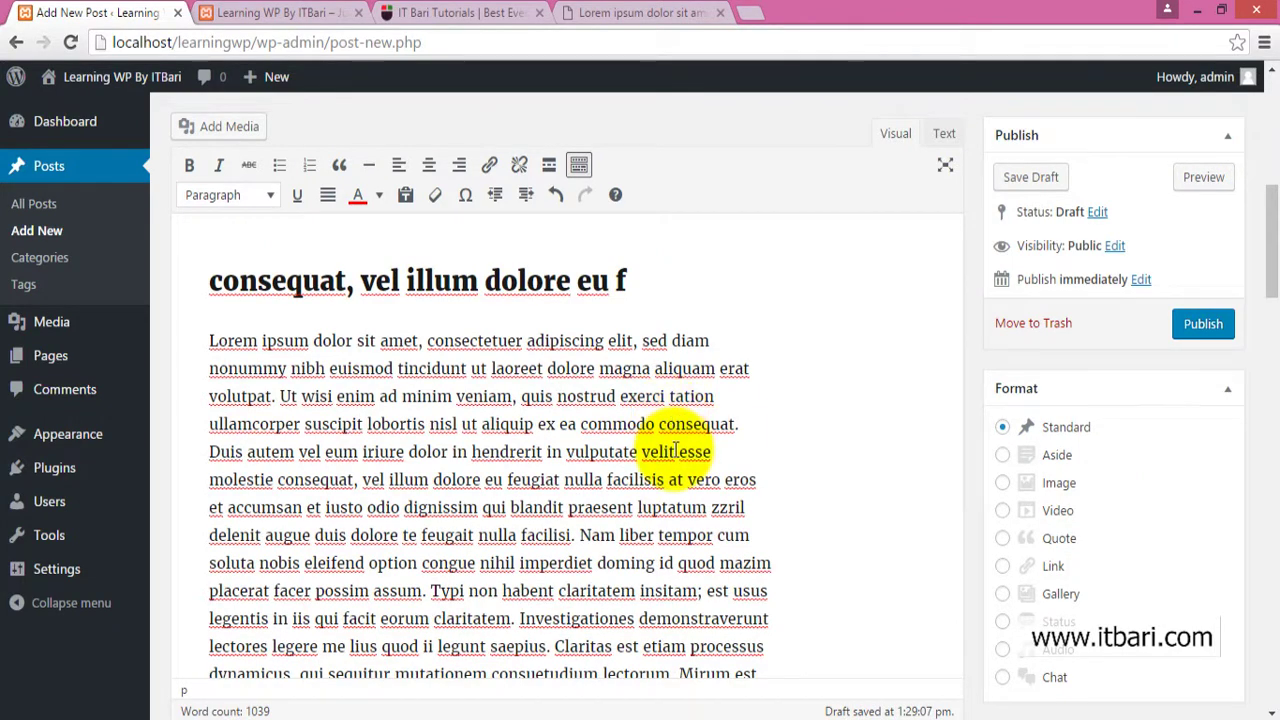
pyautogui.hotkey('ctrl', 'y')
pyautogui.scroll(-2, 671, 430)
pyautogui.scroll(-2, 663, 440)
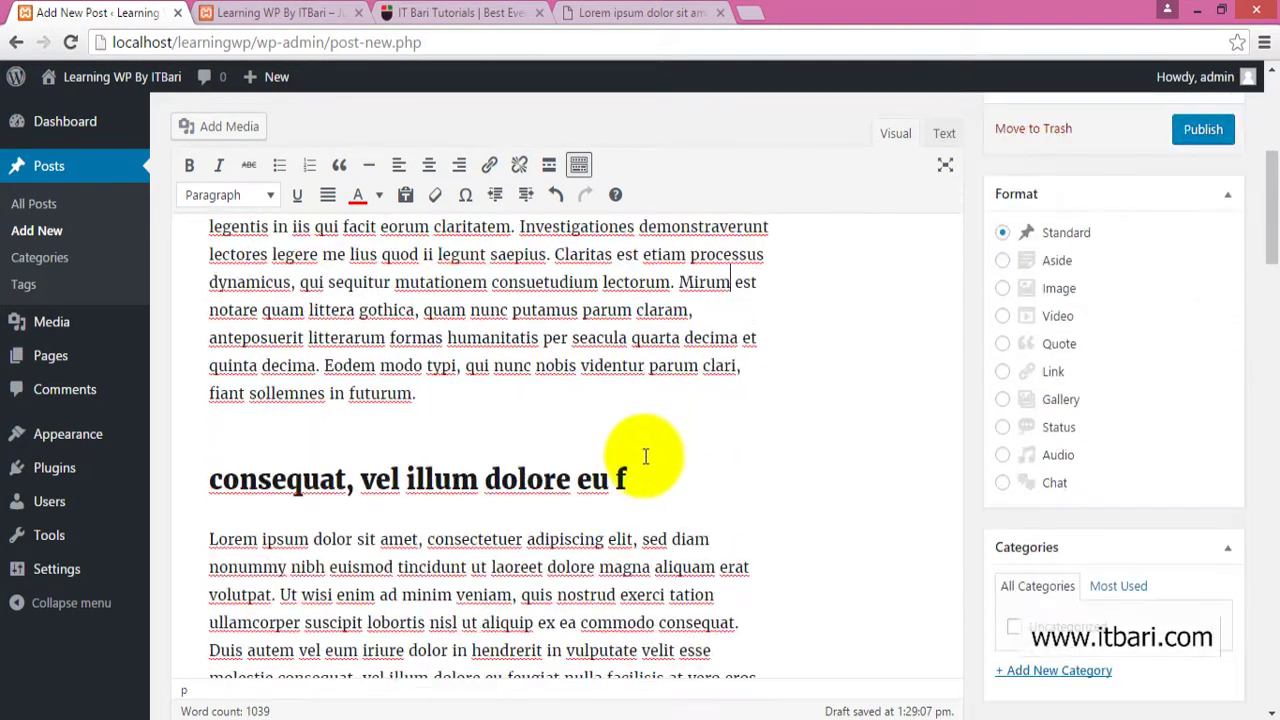
pyautogui.moveTo(646, 478); pyautogui.dragTo(210, 480)
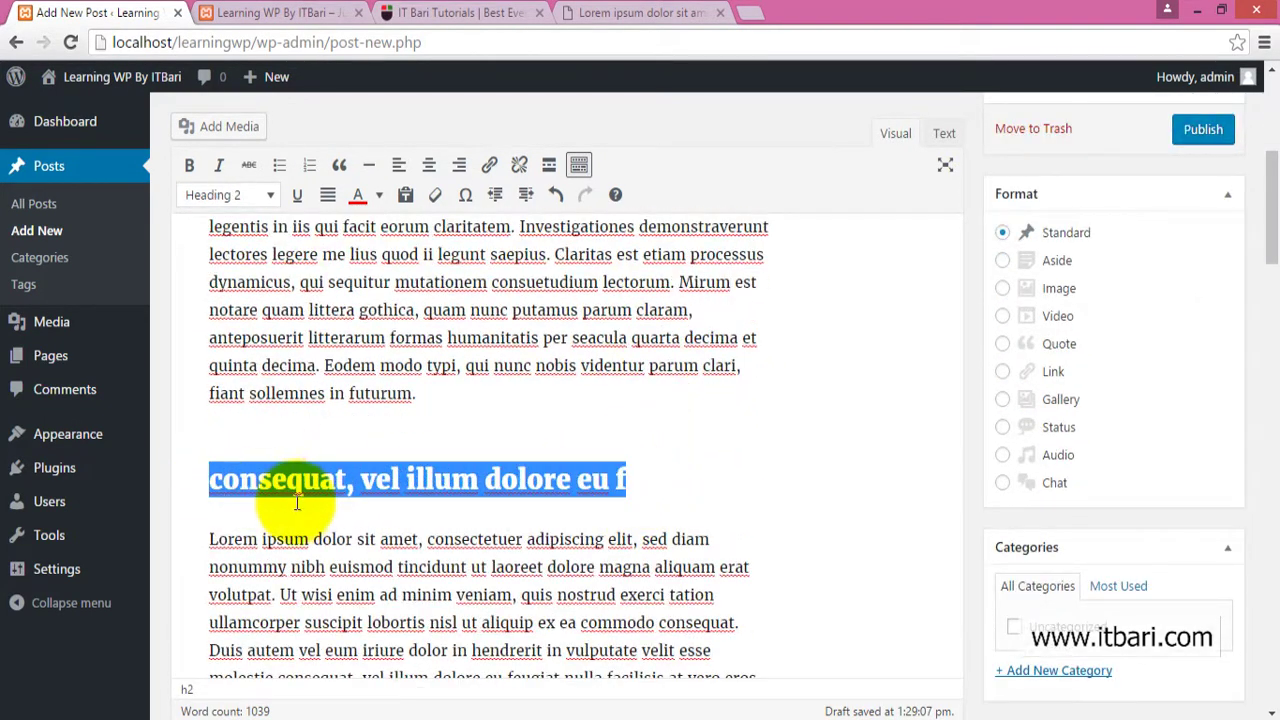
pyautogui.moveTo(688, 497); pyautogui.dragTo(208, 478)
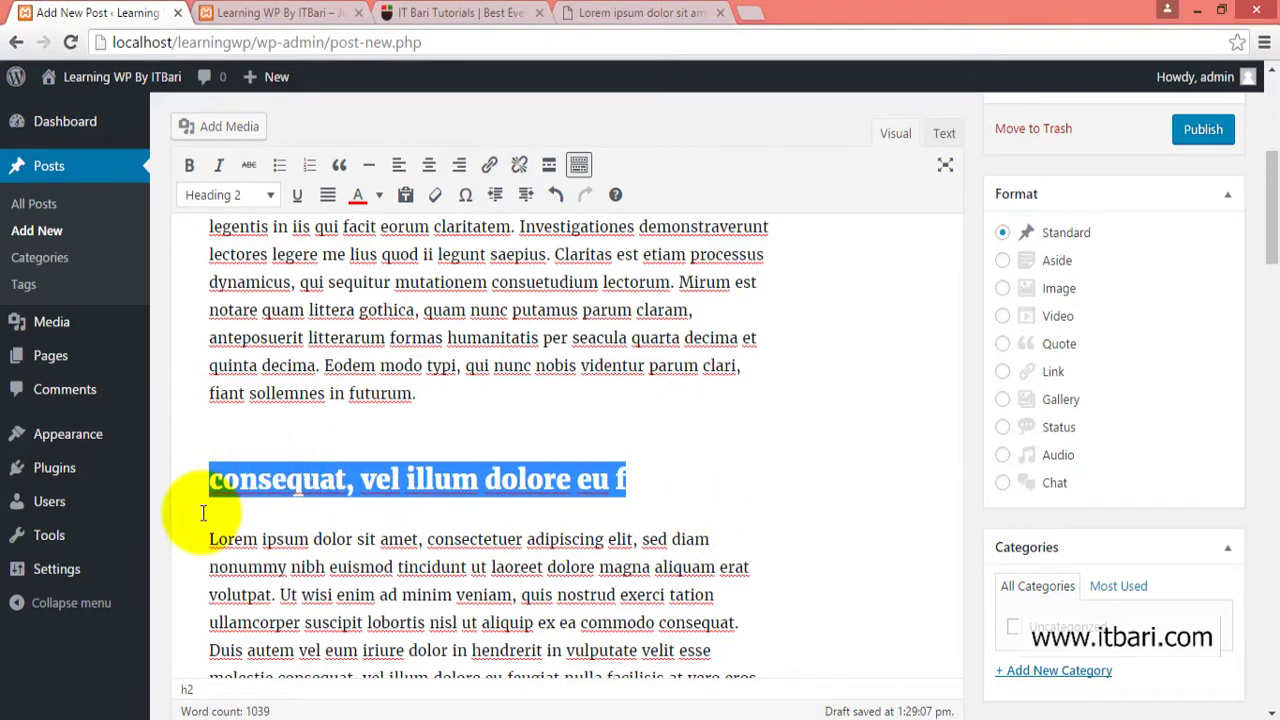
pyautogui.click(588, 506)
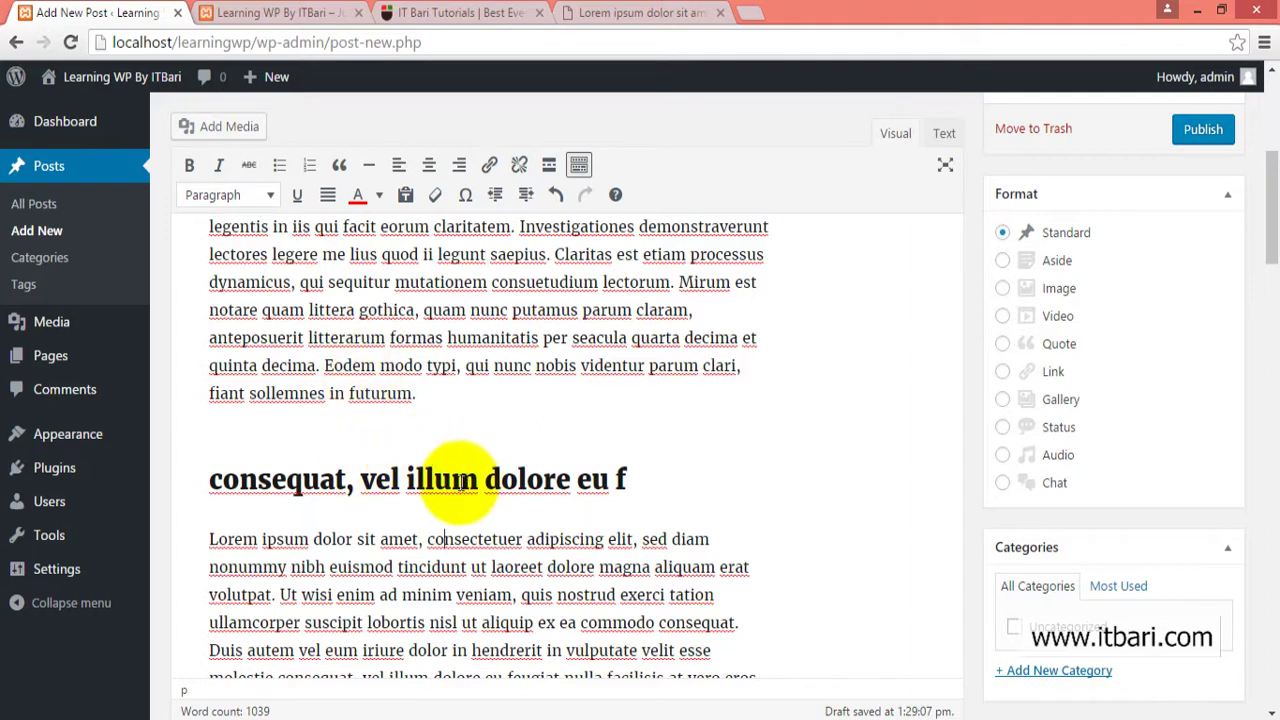
pyautogui.moveTo(452, 478); pyautogui.dragTo(362, 478)
pyautogui.click(643, 491)
pyautogui.moveTo(643, 491); pyautogui.dragTo(225, 455)
pyautogui.click(651, 486)
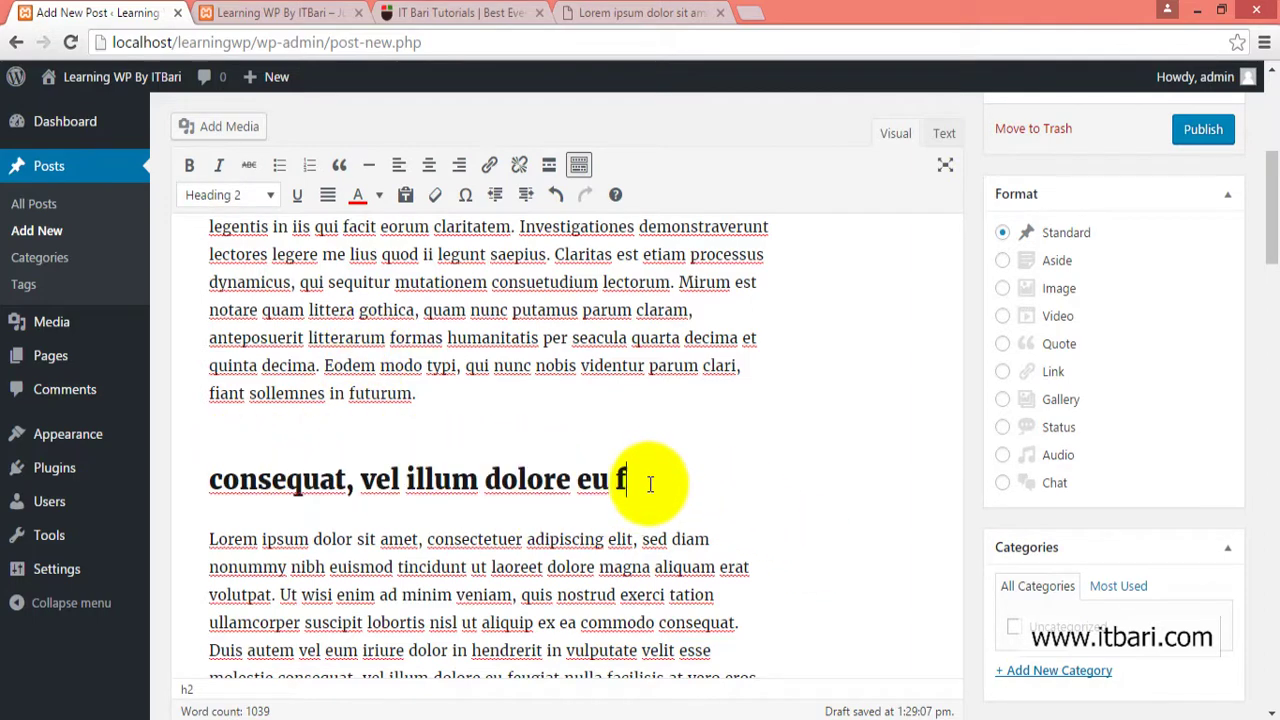
pyautogui.moveTo(651, 486); pyautogui.dragTo(186, 471)
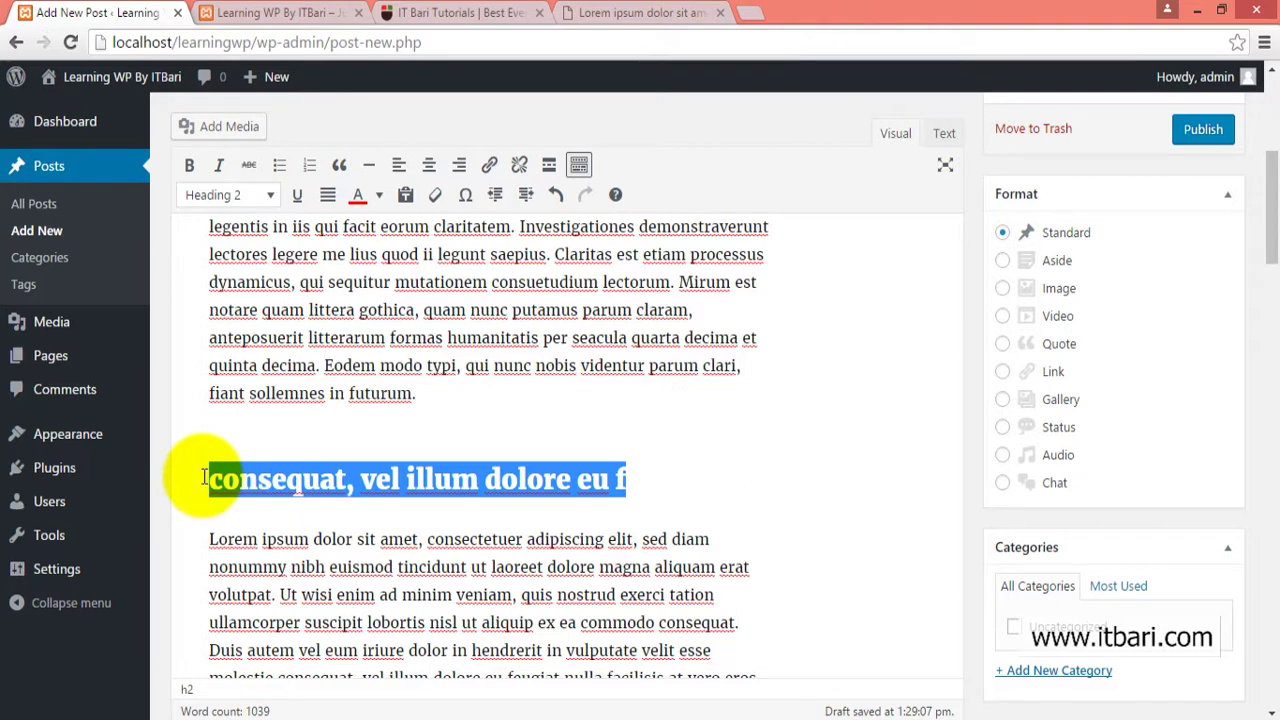
pyautogui.click(643, 485)
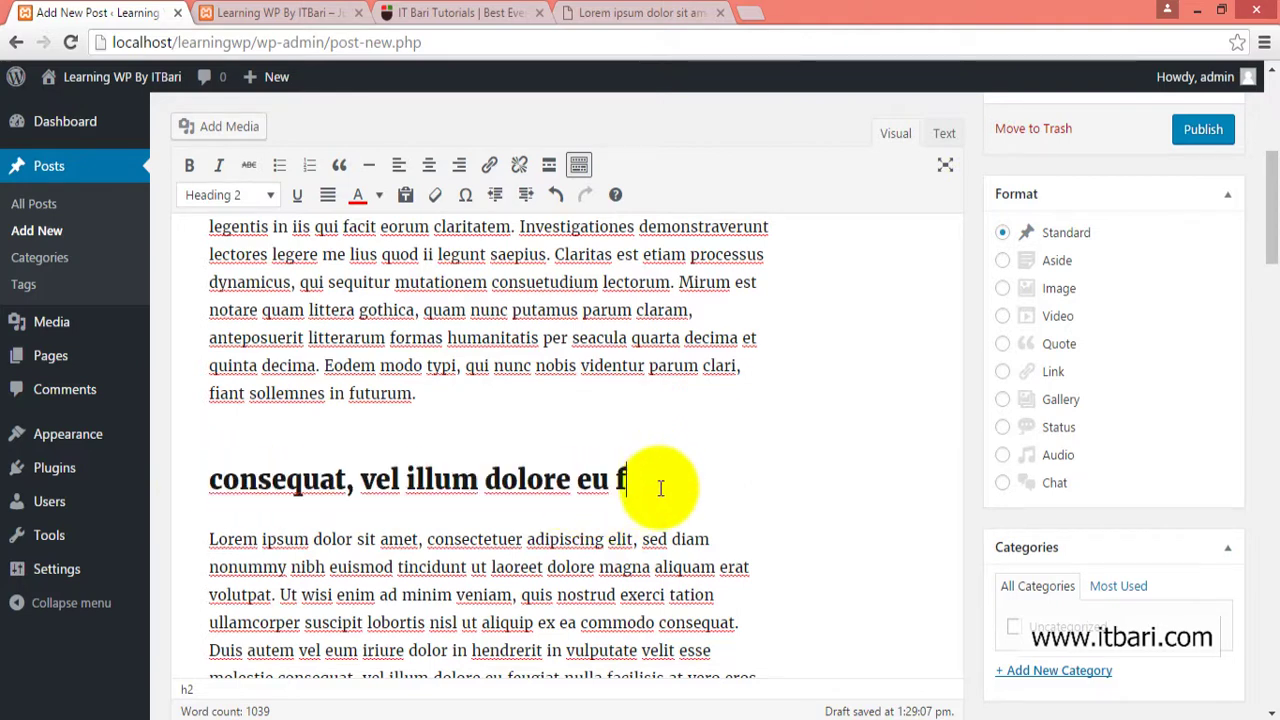
# In the post's HTML source, add style="color:red" to the opening h2 tag and return to the visual view.
pyautogui.click(945, 135)
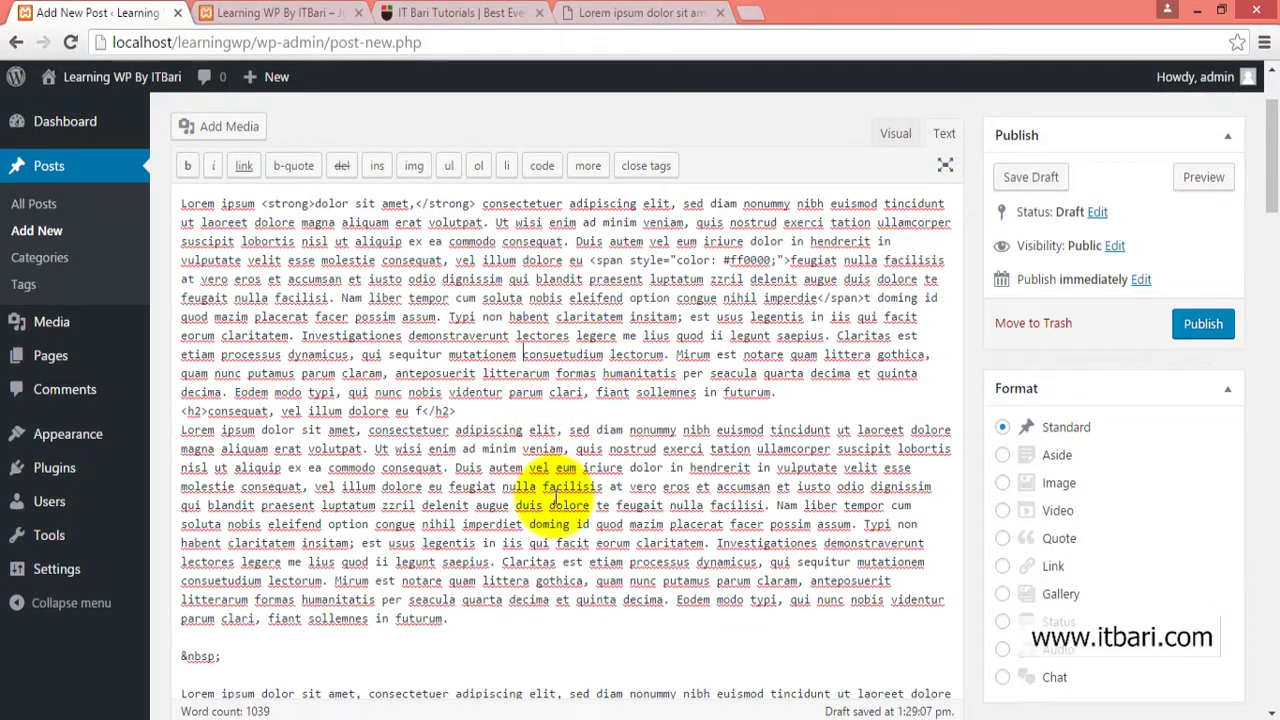
pyautogui.scroll(-4, 555, 495)
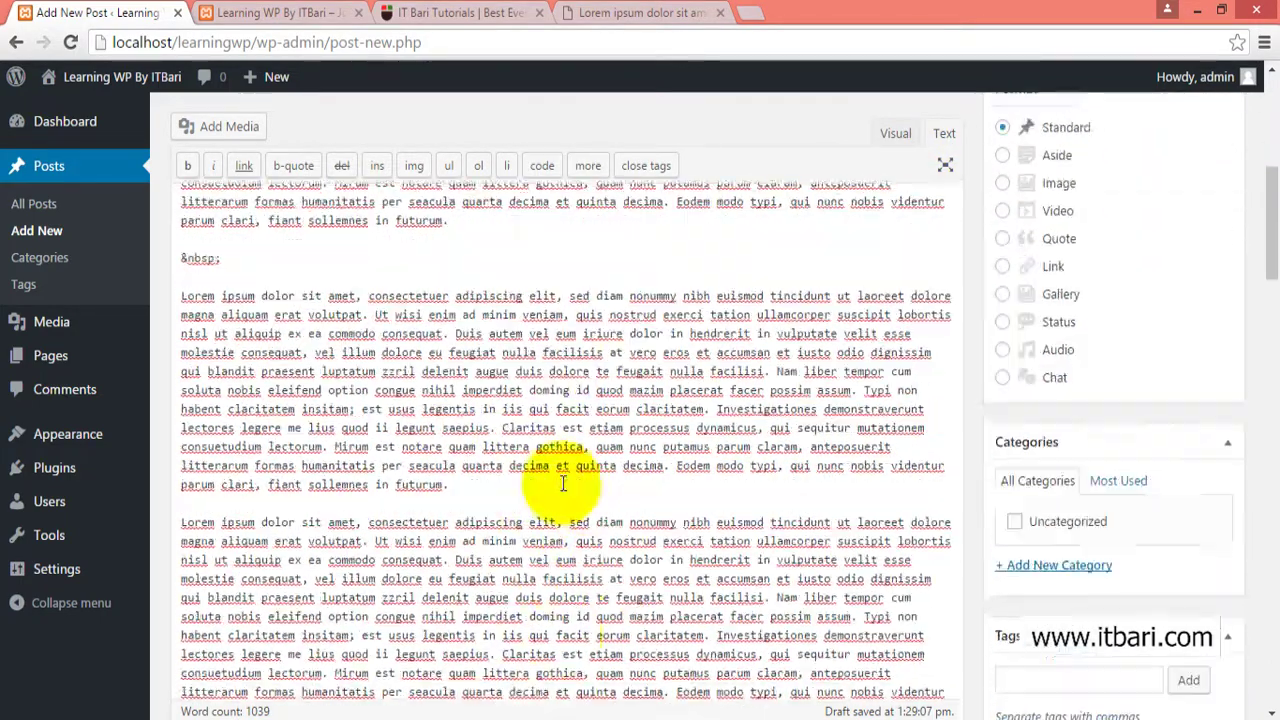
pyautogui.scroll(4, 565, 484)
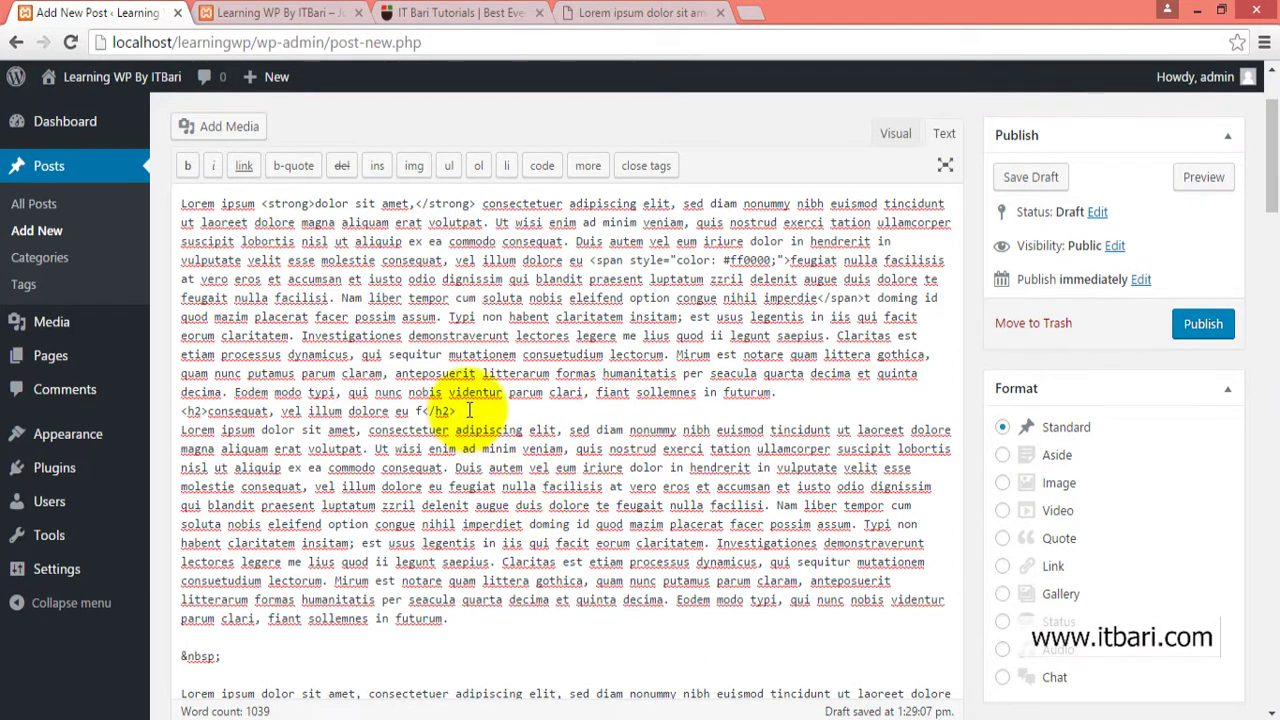
pyautogui.moveTo(468, 410); pyautogui.dragTo(428, 410)
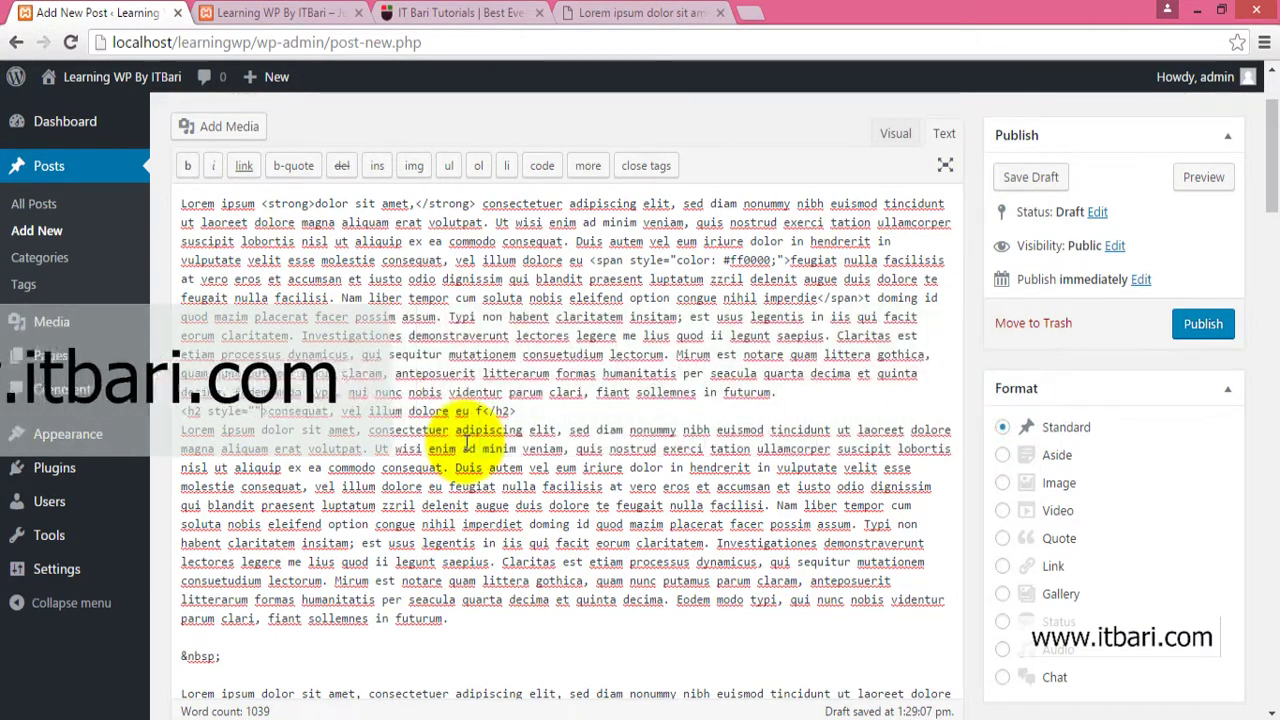
pyautogui.write('color:red')
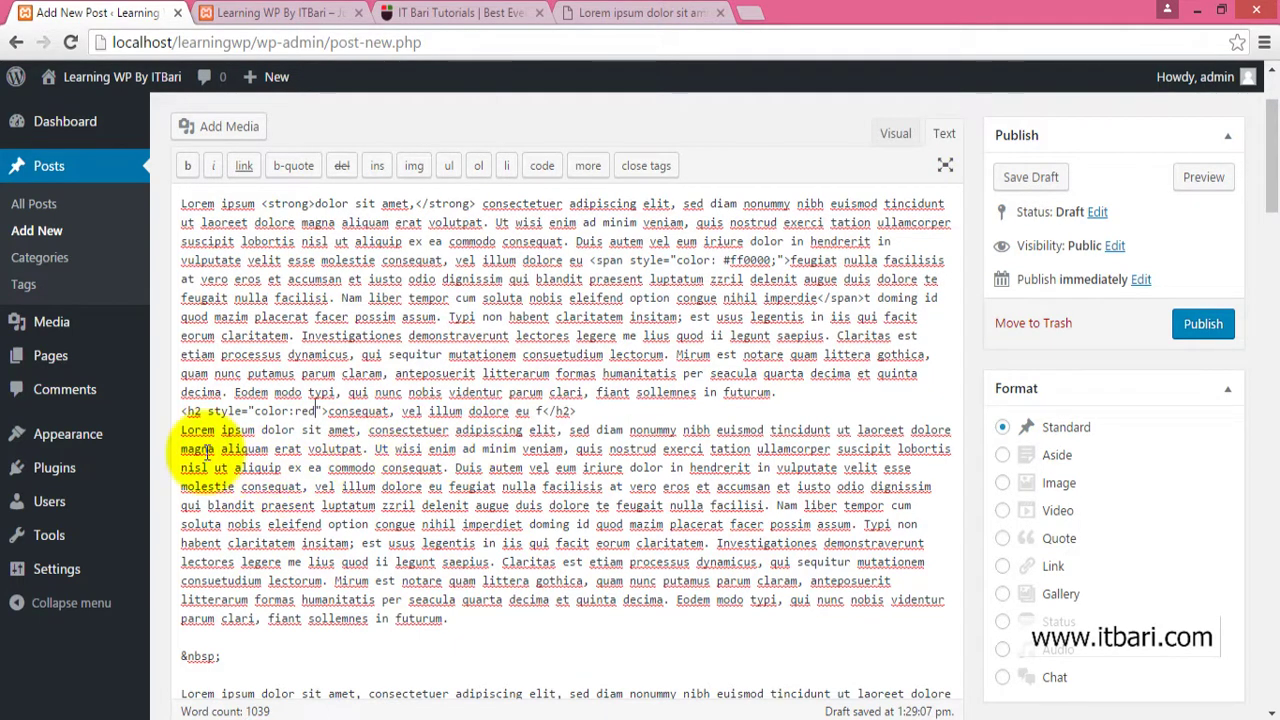
pyautogui.moveTo(208, 411); pyautogui.dragTo(320, 411)
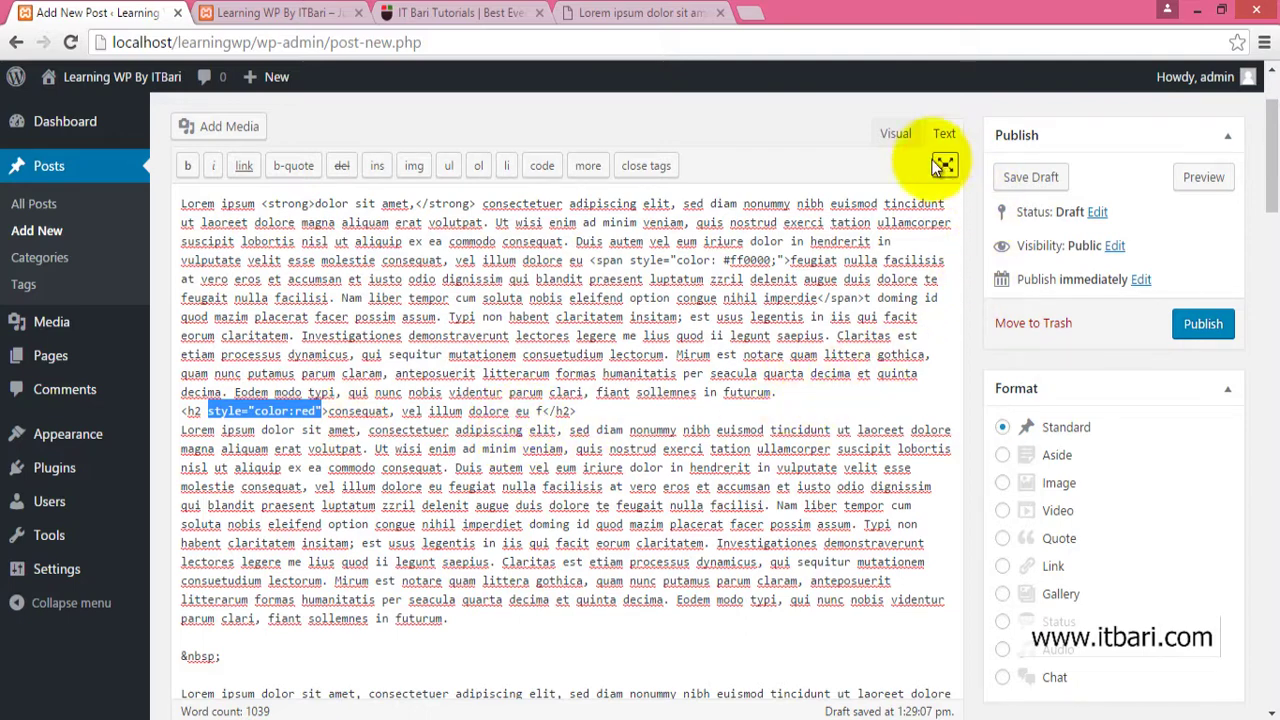
pyautogui.click(894, 134)
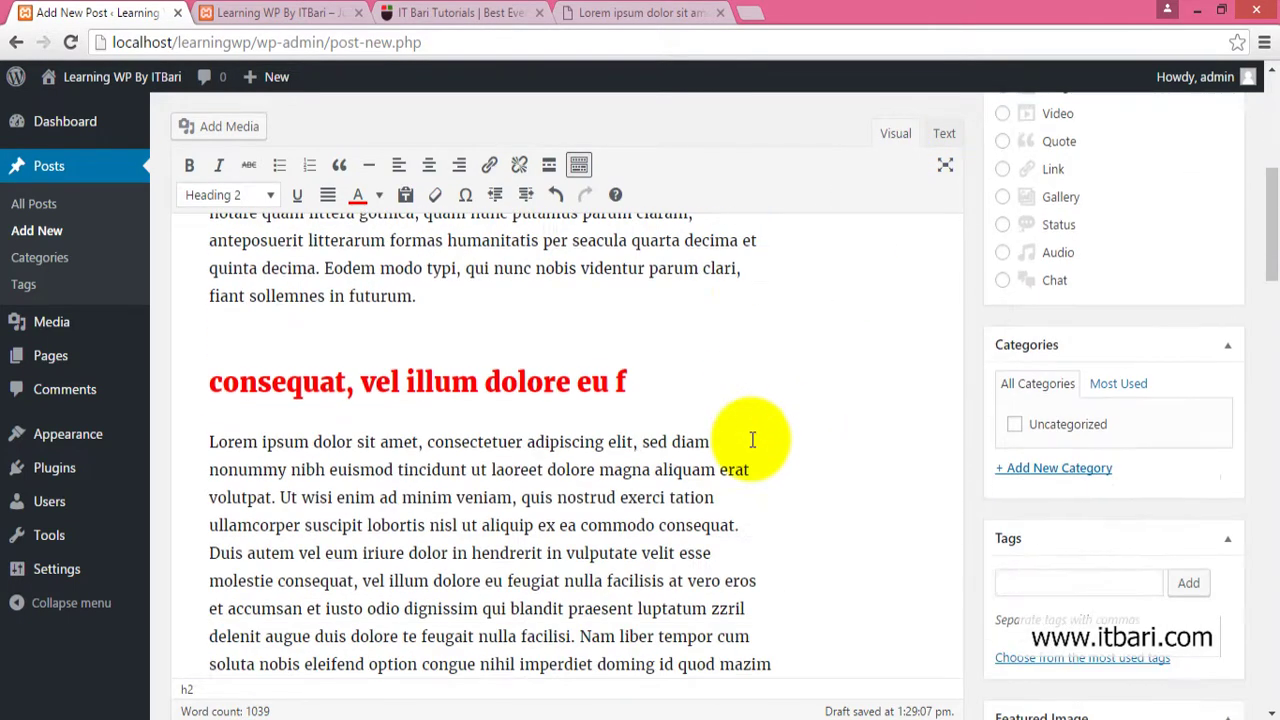
# Examine the h2 heading's colour and look through the formatting of the post body.
pyautogui.click(641, 392)
pyautogui.moveTo(641, 392); pyautogui.dragTo(183, 386)
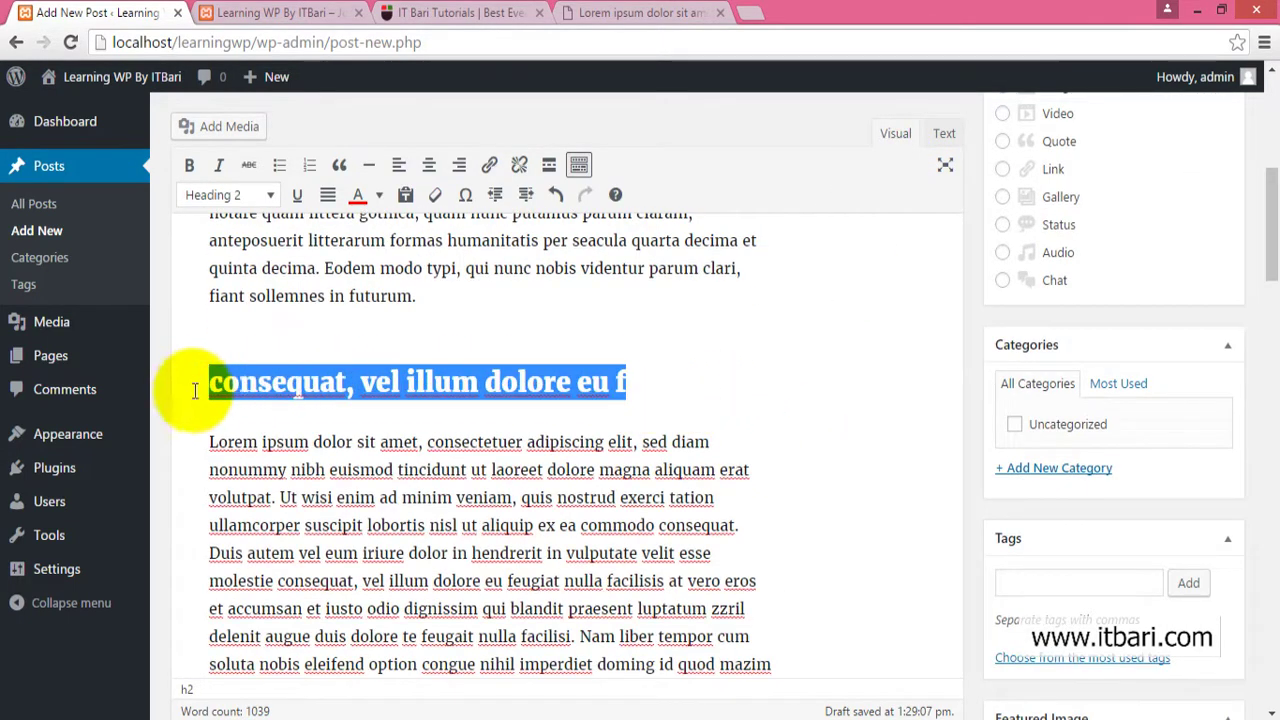
pyautogui.click(453, 525)
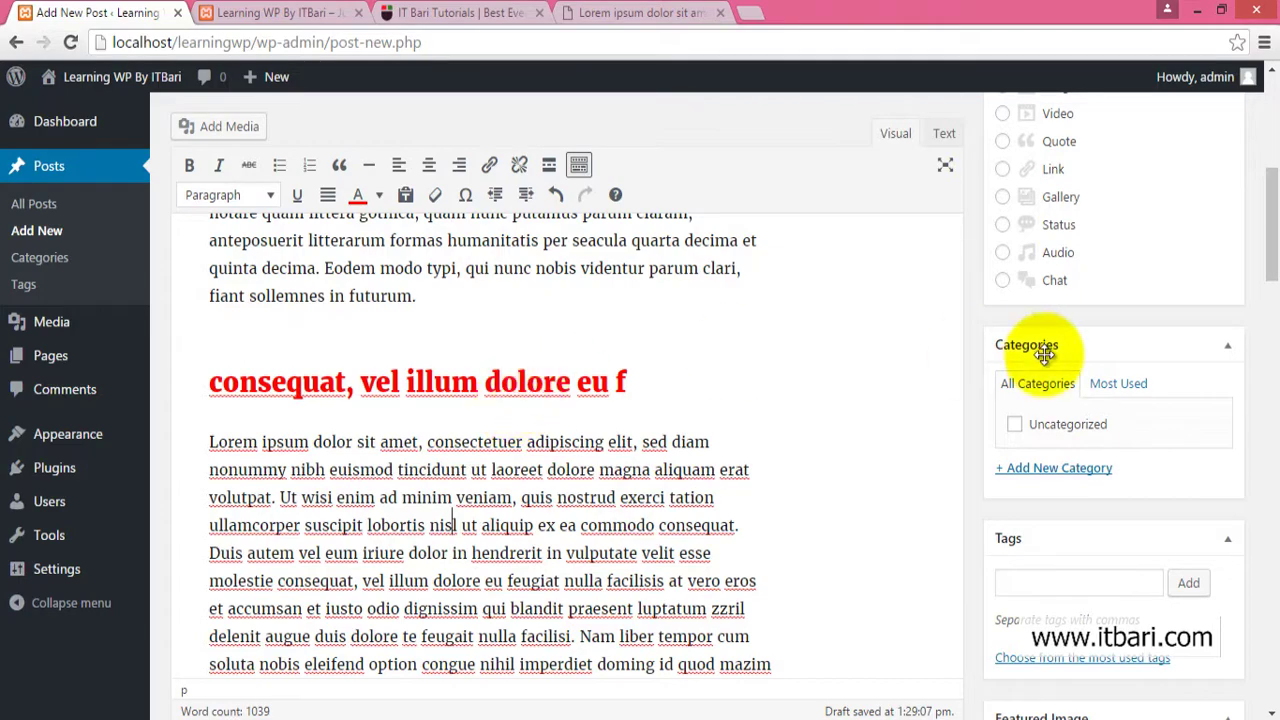
pyautogui.scroll(-3, 450, 540)
pyautogui.scroll(-5, 524, 528)
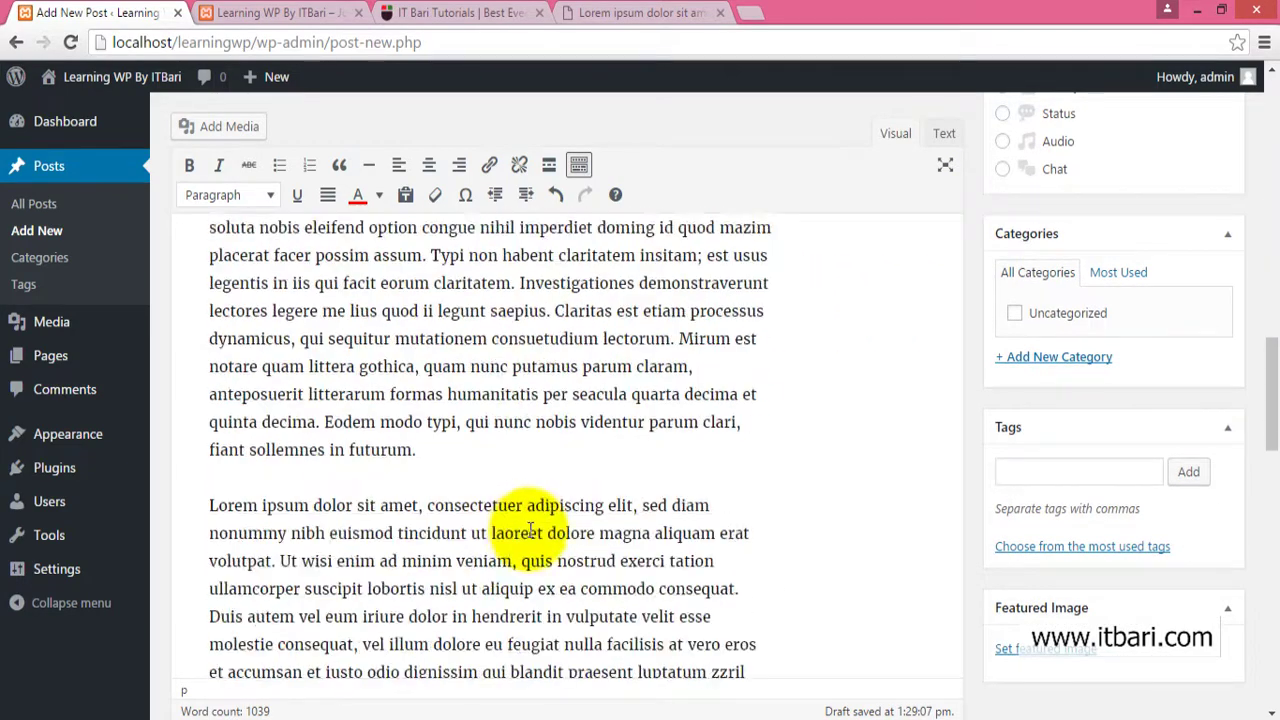
pyautogui.scroll(5, 538, 560)
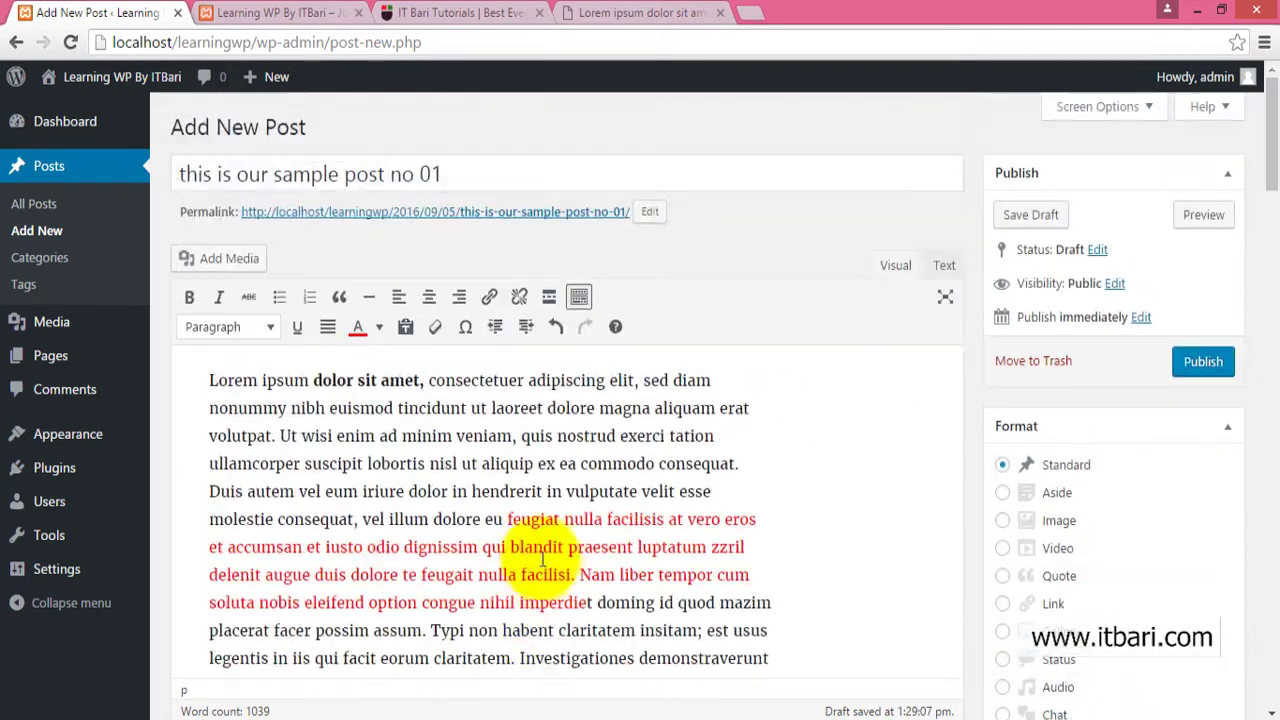
pyautogui.scroll(-6, 561, 558)
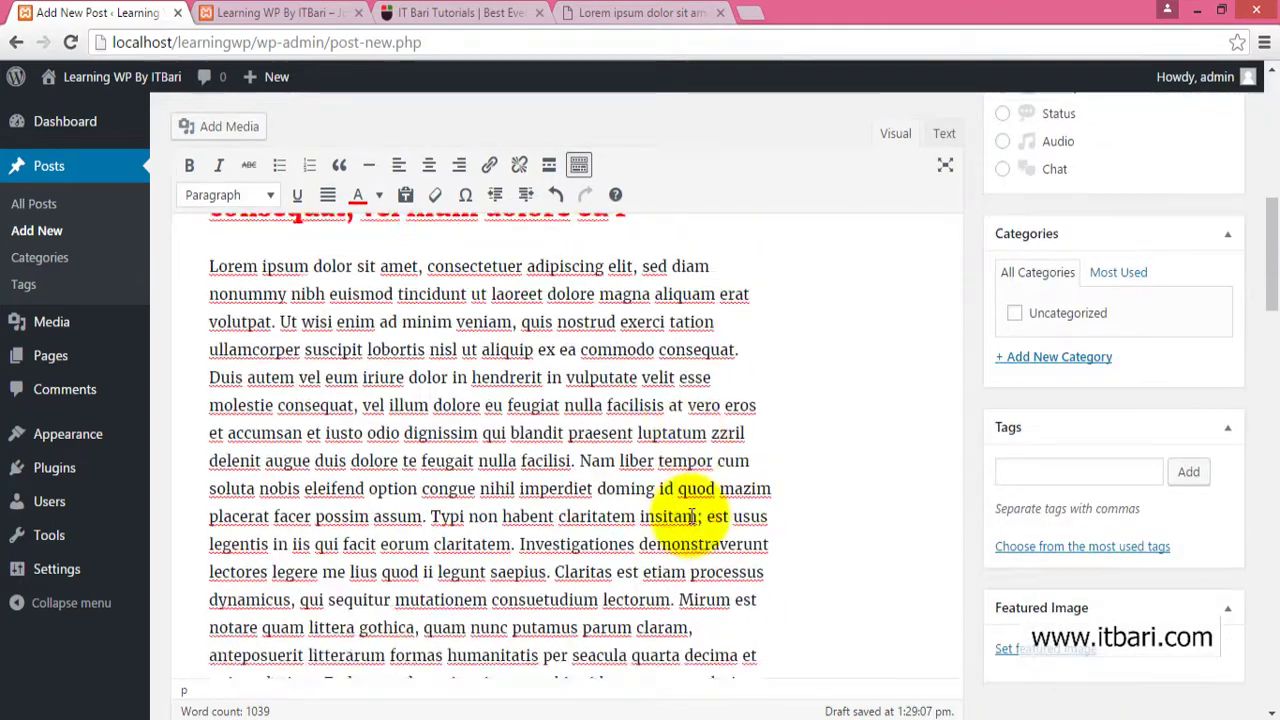
pyautogui.scroll(3, 690, 420)
# Upload landscape-photo.jpg with caption "landscape photo" and alt text "this photo is about nature", and insert it on the blank line after the second paragraph.
pyautogui.scroll(-3, 689, 514)
pyautogui.scroll(-3, 690, 513)
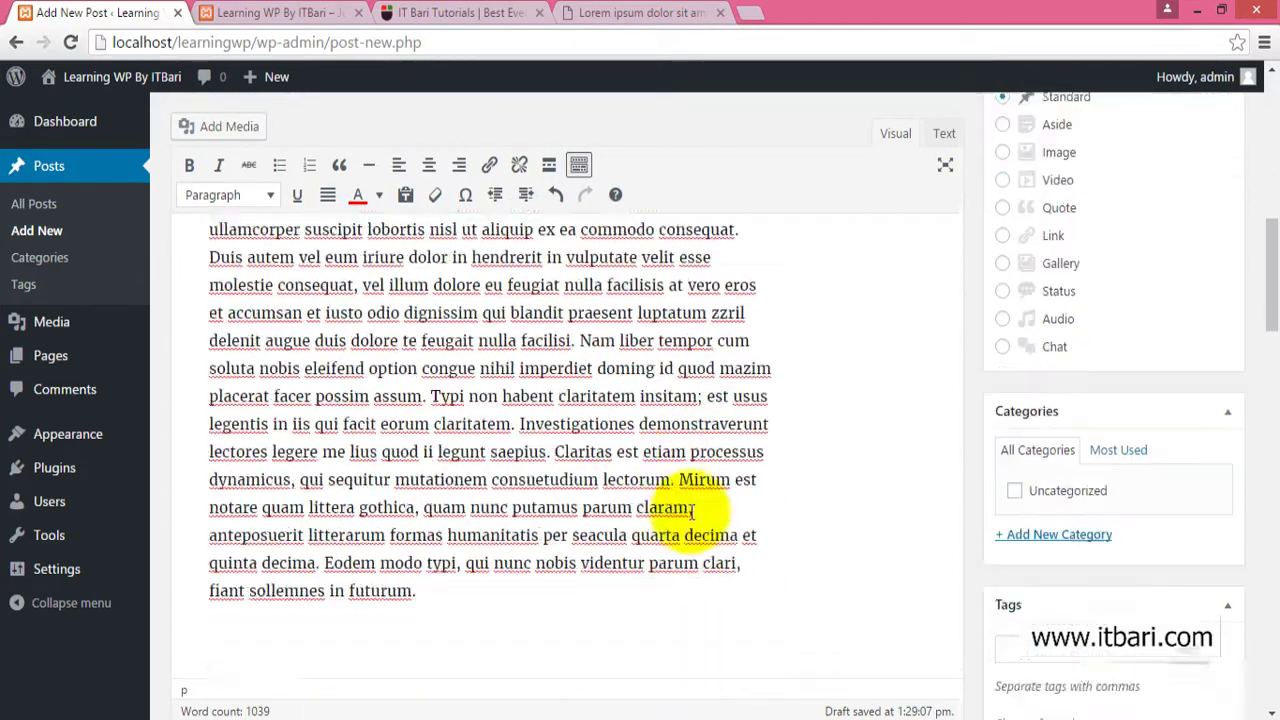
pyautogui.click(276, 481)
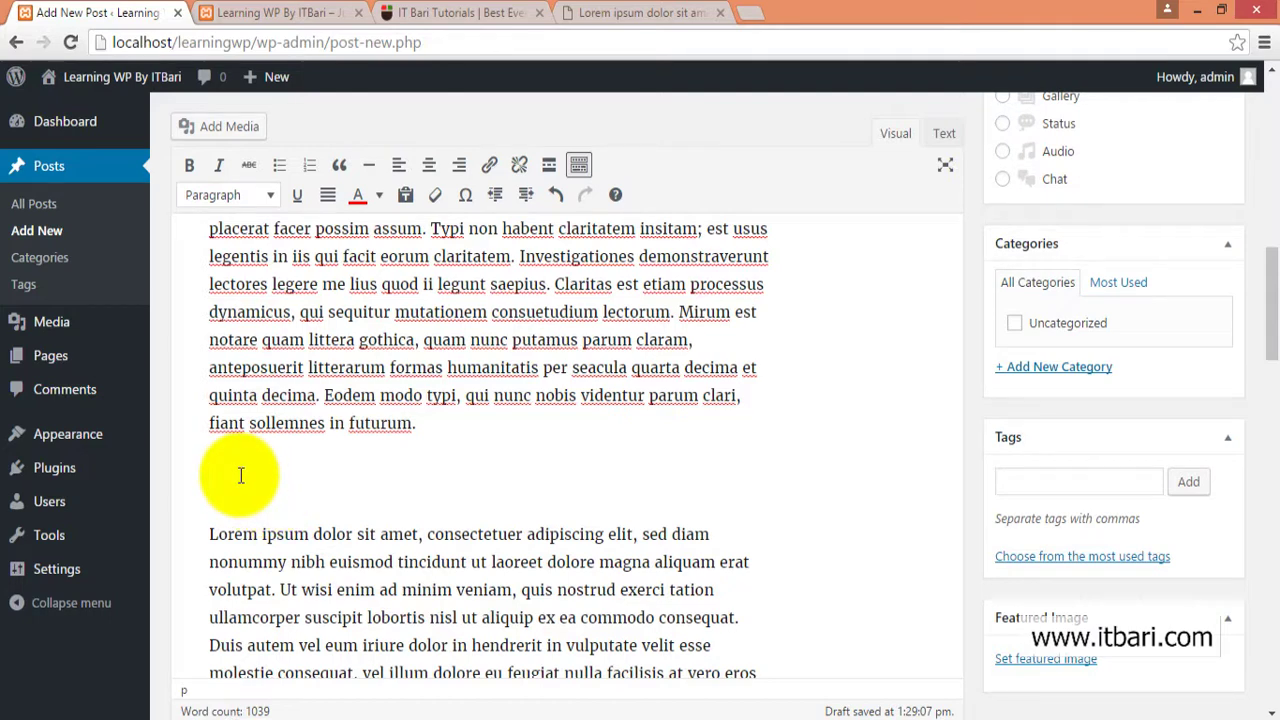
pyautogui.click(231, 130)
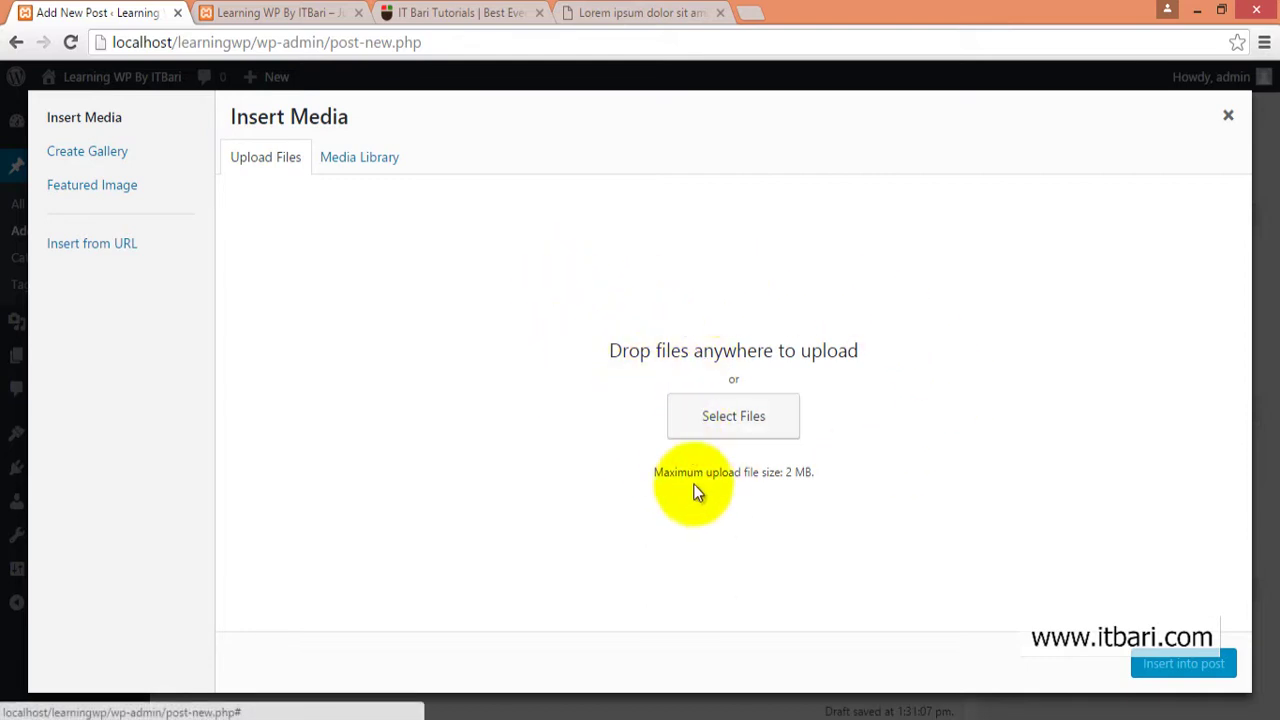
pyautogui.click(735, 418)
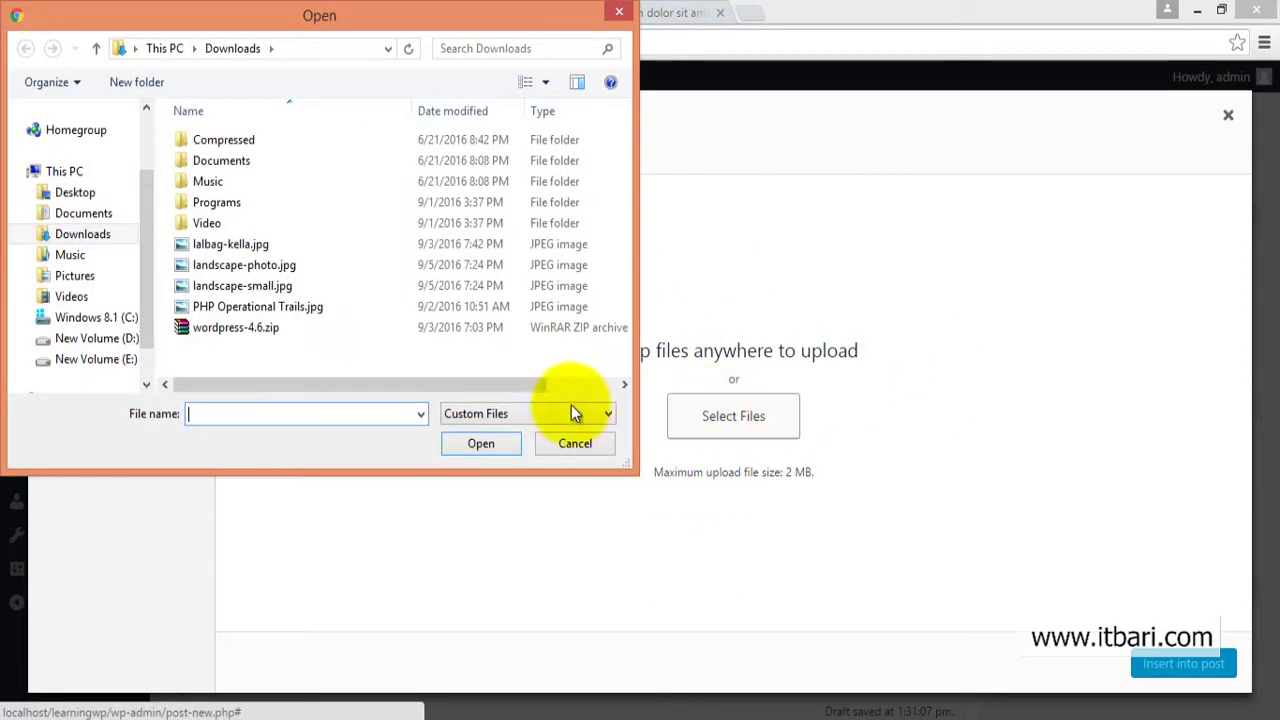
pyautogui.doubleClick(242, 265)
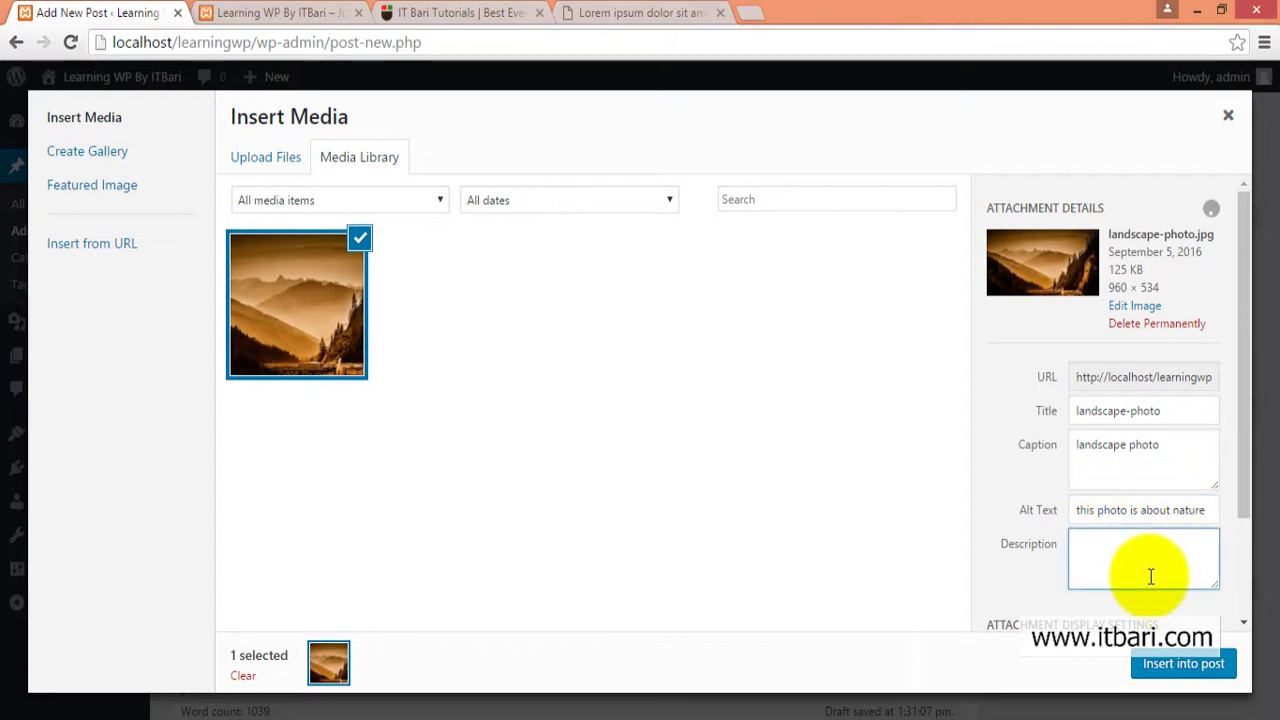
pyautogui.click(1175, 668)
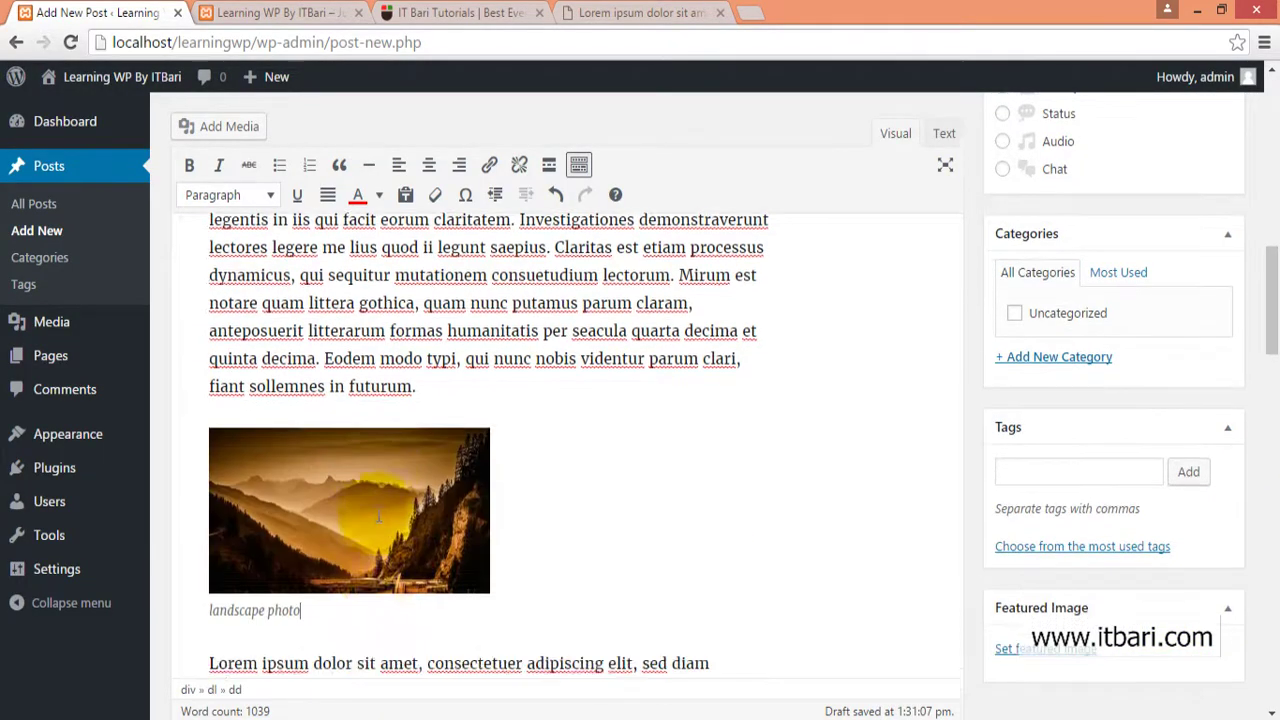
# Enlarge the inserted landscape photo proportionally to about 70% of the text column's width.
pyautogui.click(389, 463)
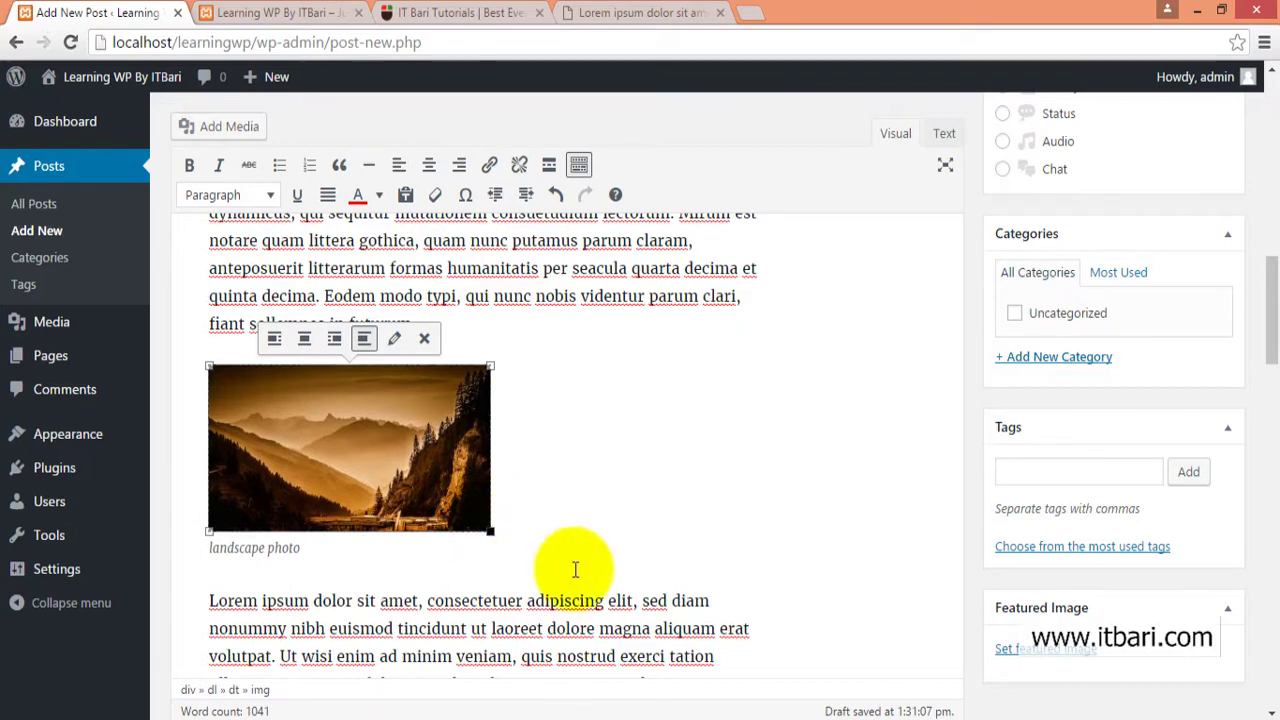
pyautogui.moveTo(490, 530); pyautogui.dragTo(793, 634)
pyautogui.scroll(-1, 793, 634)
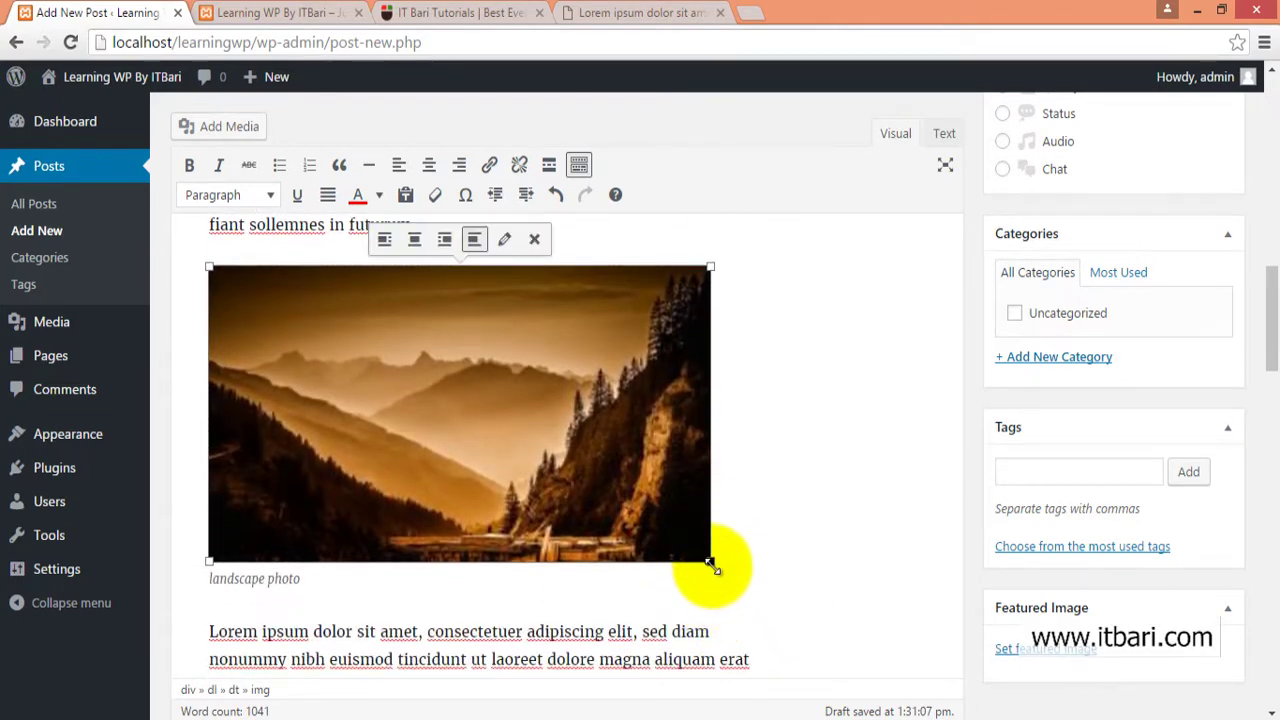
pyautogui.moveTo(710, 561); pyautogui.dragTo(772, 496)
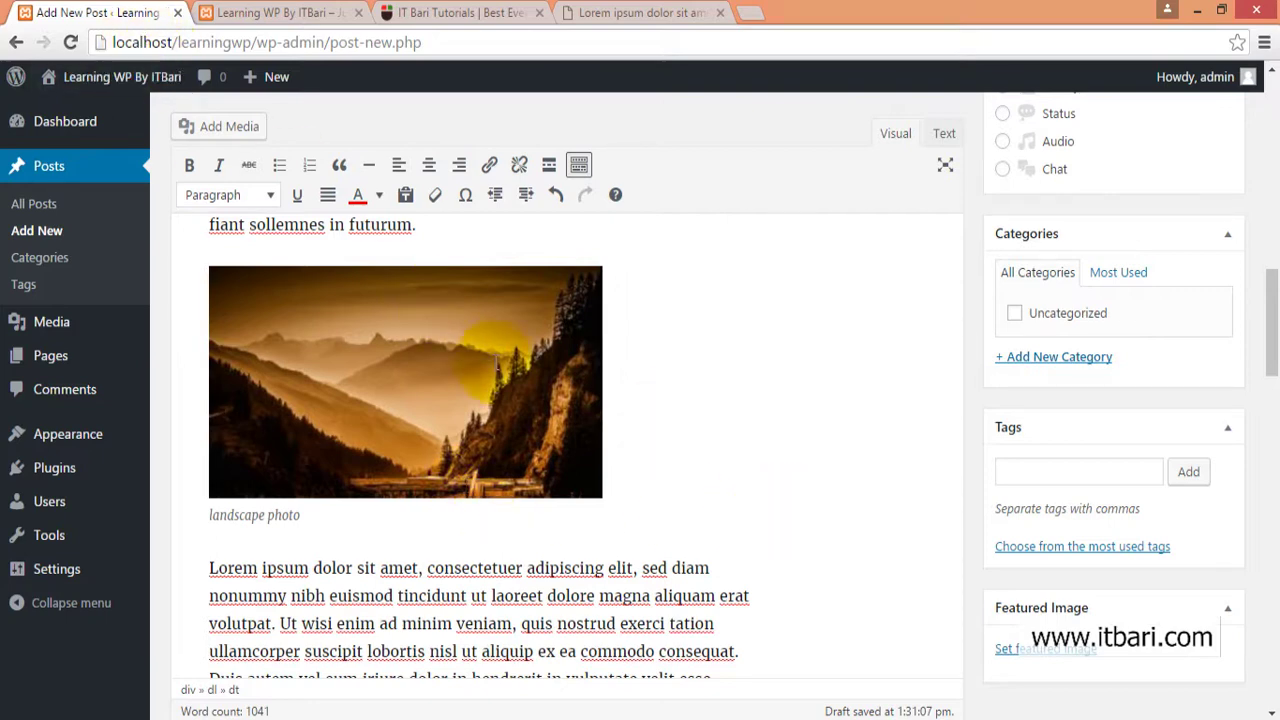
# Try centre alignment on the landscape photo, and align it left so the following paragraph wraps beside it.
pyautogui.click(516, 456)
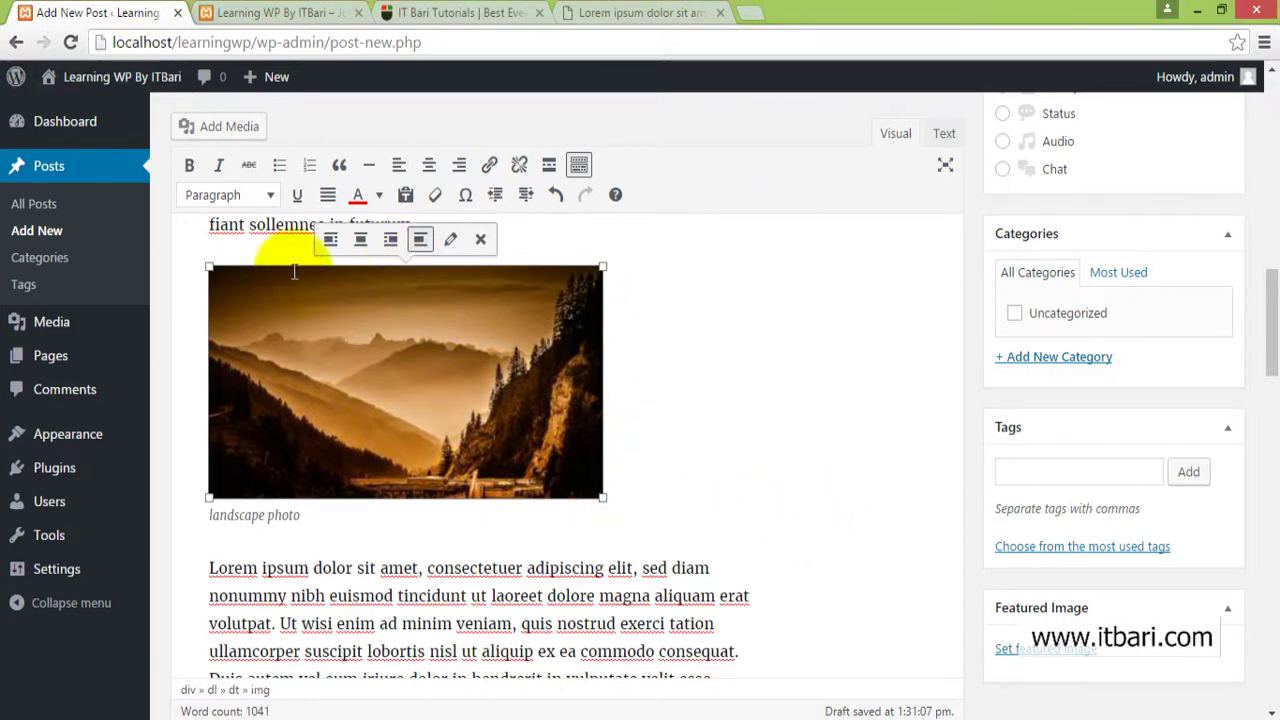
pyautogui.click(391, 240)
pyautogui.click(529, 245)
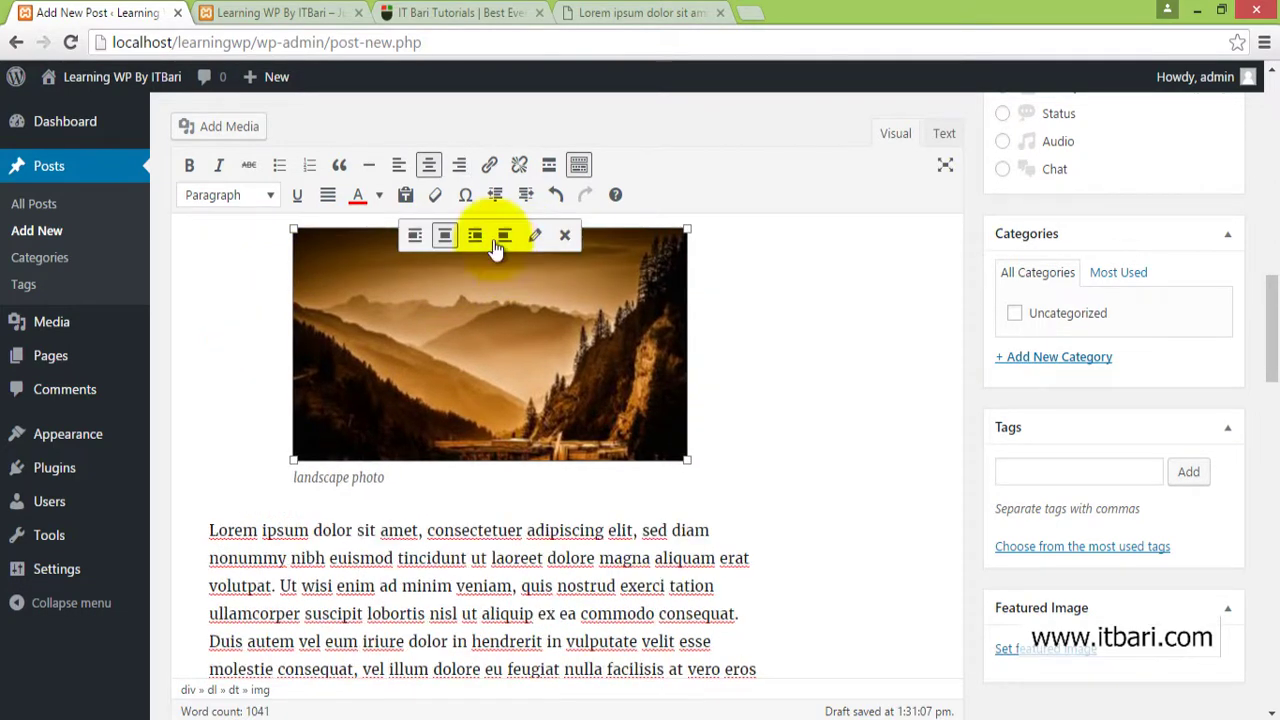
pyautogui.click(428, 236)
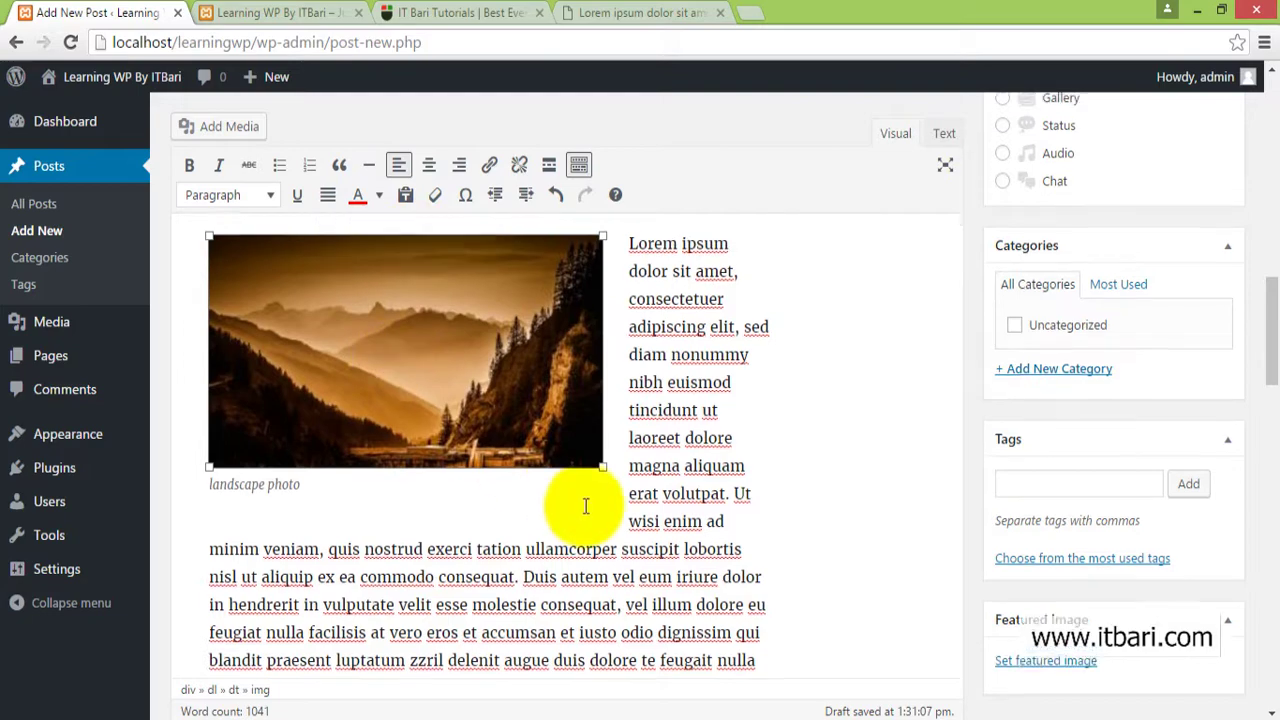
pyautogui.scroll(2, 600, 500)
pyautogui.scroll(-2, 690, 455)
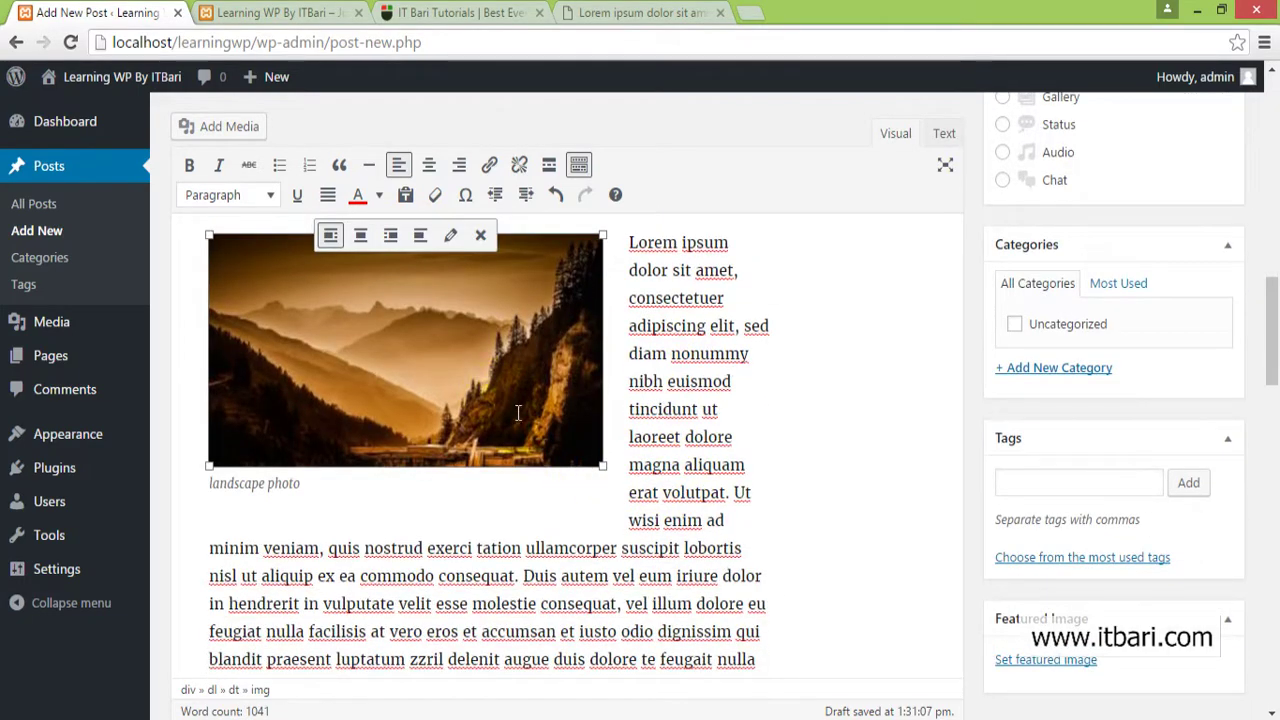
# Look through the post body around the photo and examine the available post format options.
pyautogui.scroll(5, 1180, 460)
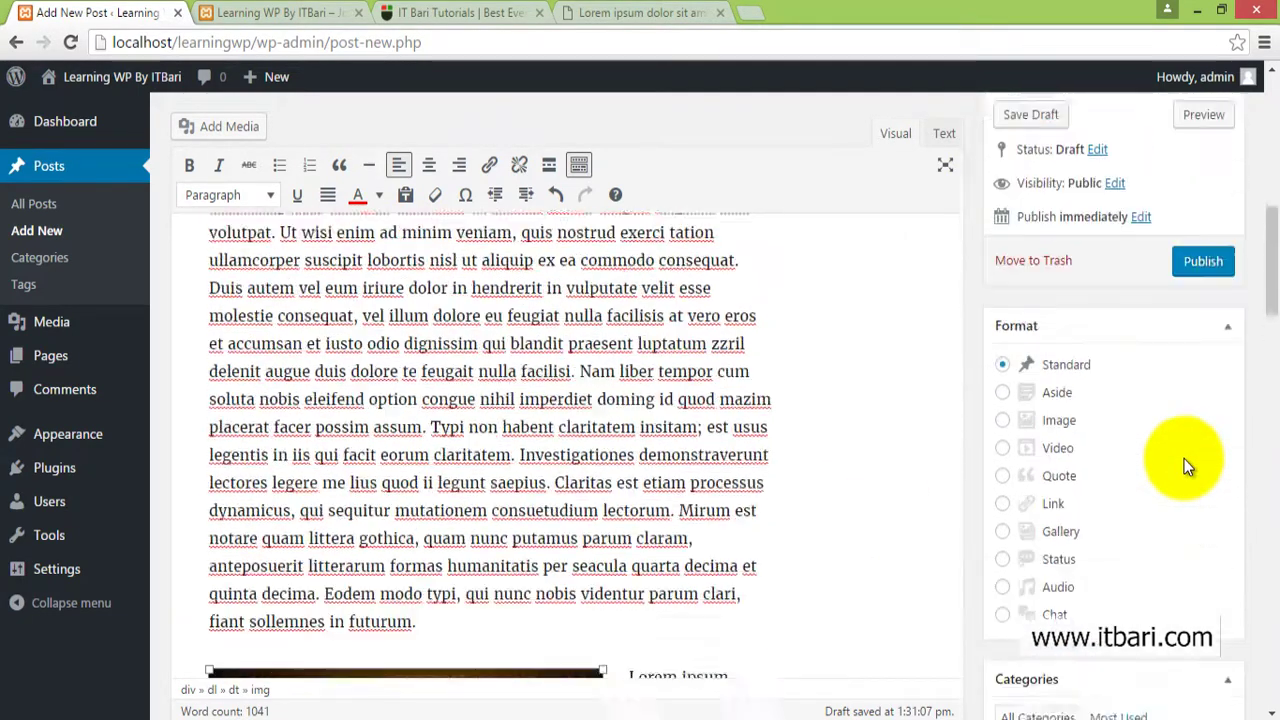
pyautogui.scroll(-10, 793, 427)
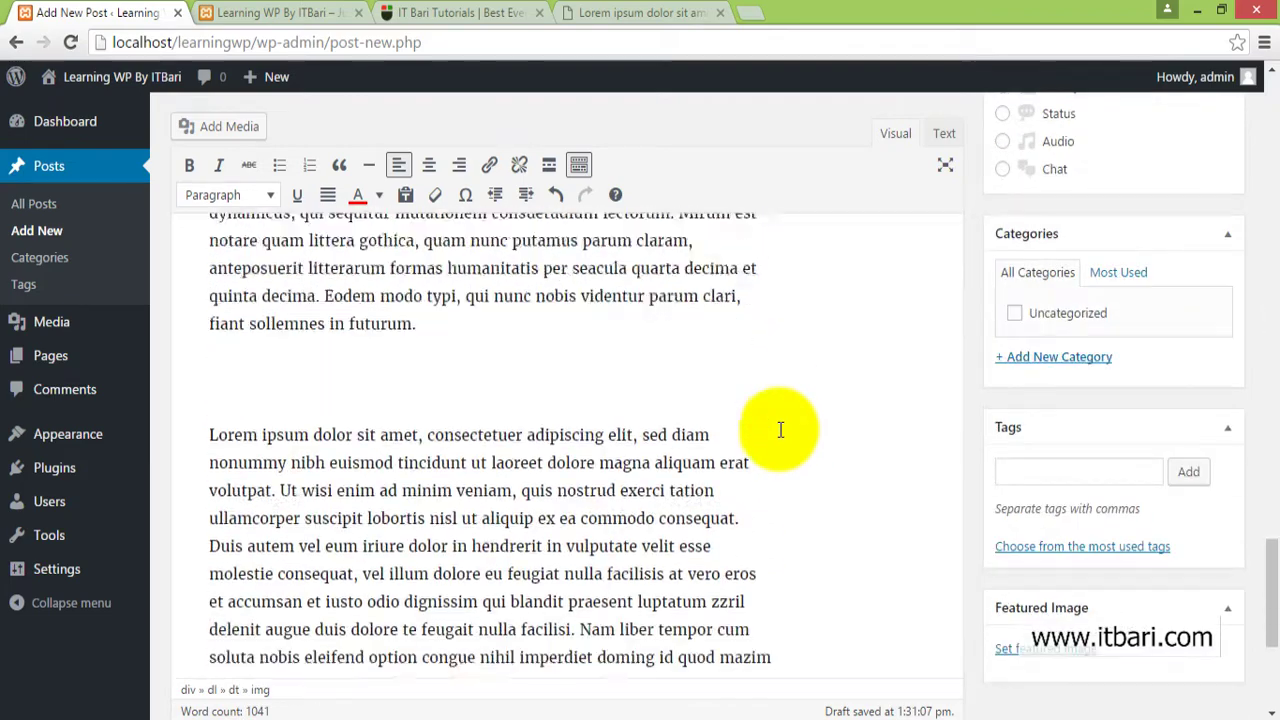
pyautogui.scroll(3, 780, 430)
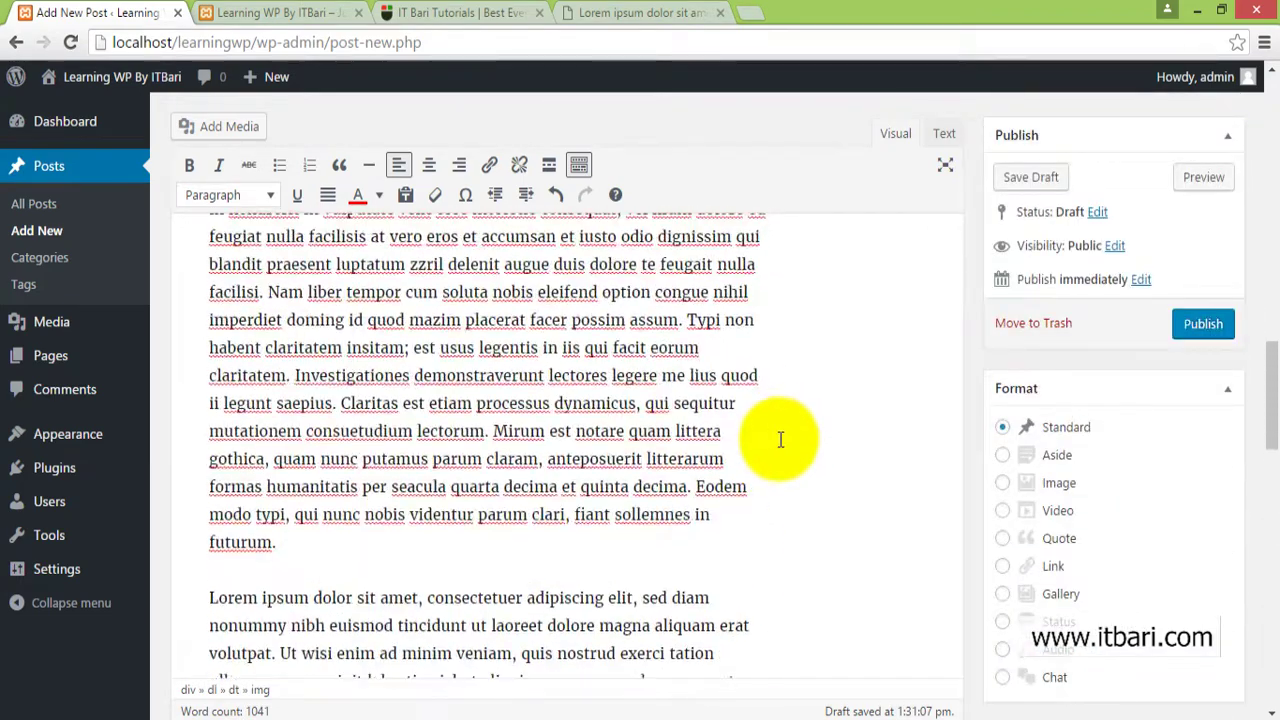
pyautogui.hotkey('ctrl', 'z')
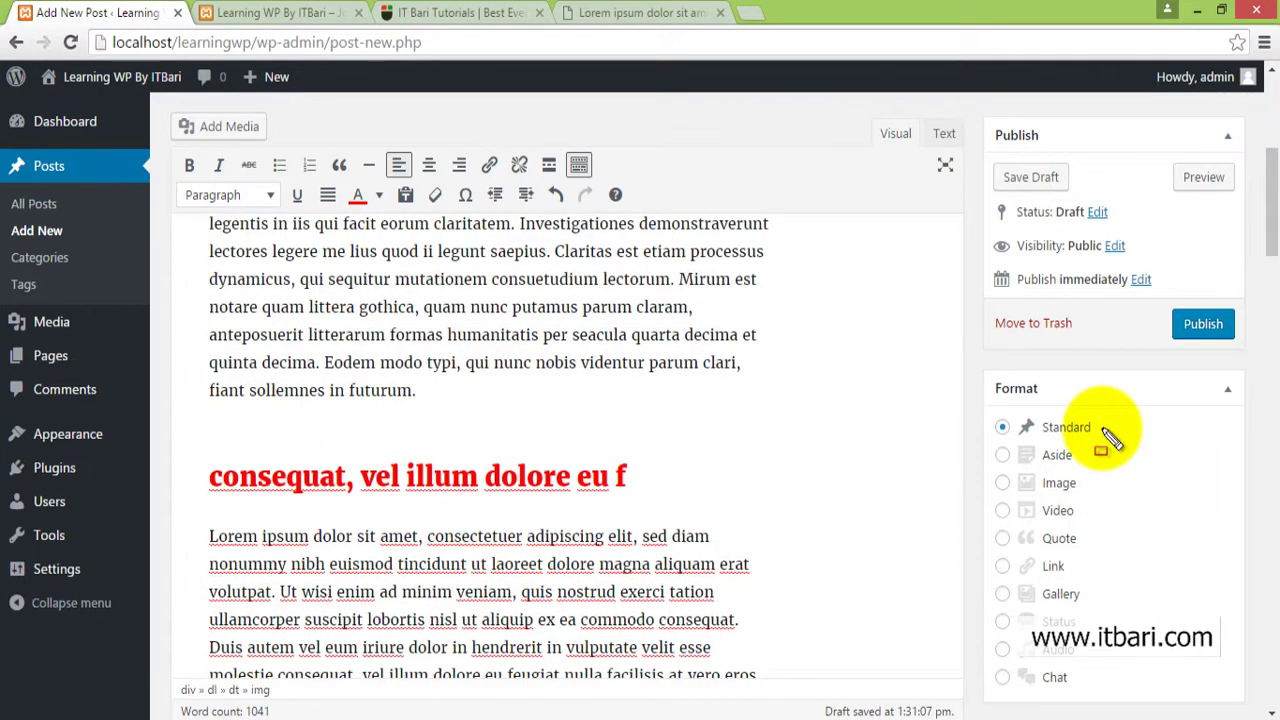
pyautogui.moveTo(972, 360); pyautogui.dragTo(1226, 630)
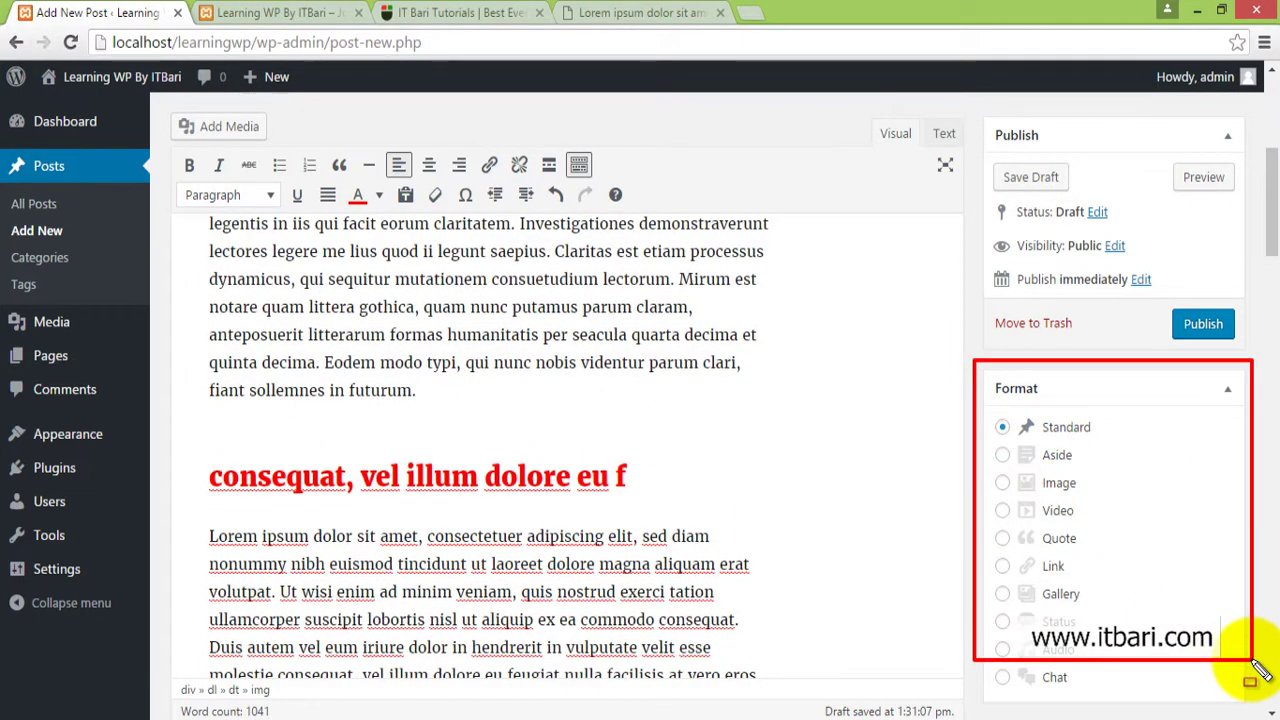
pyautogui.press('Escape')
# Try the Aside format for the post and return it to Standard.
pyautogui.click(1053, 462)
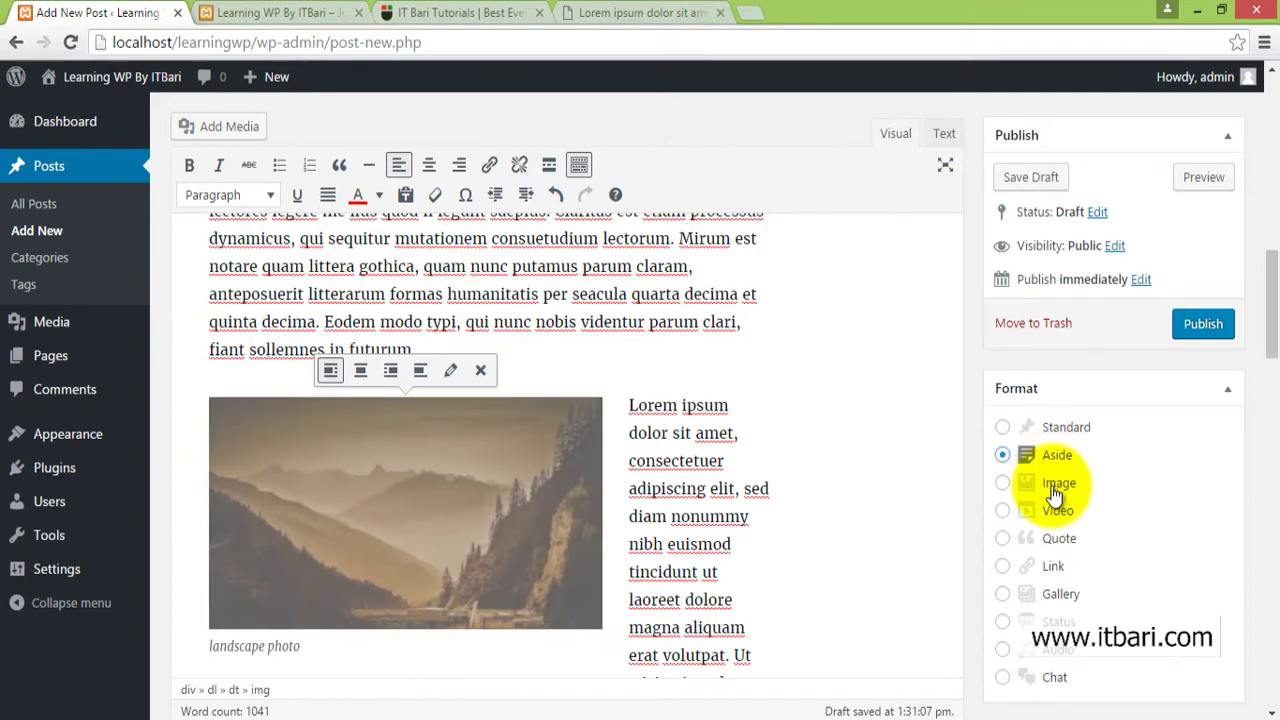
pyautogui.scroll(-1, 1080, 450)
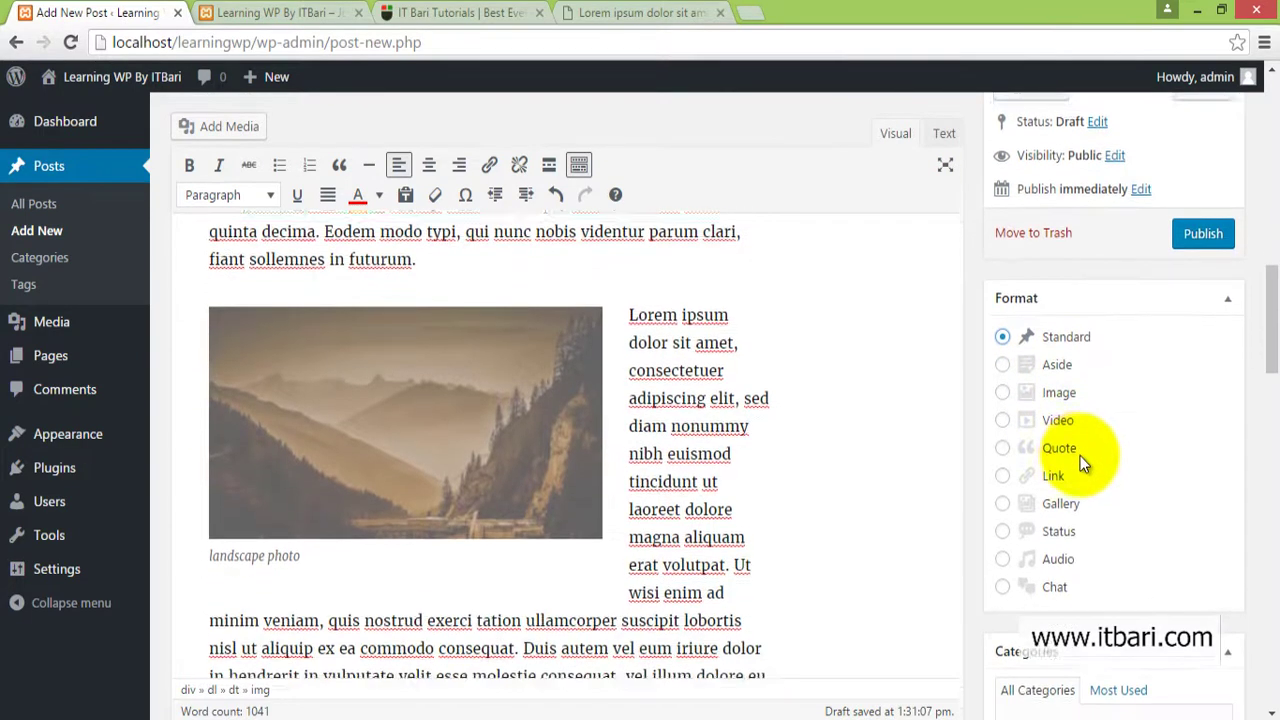
pyautogui.click(1057, 340)
# Try assigning the post to the Uncategorized category and clear that choice again.
pyautogui.scroll(-4, 1057, 340)
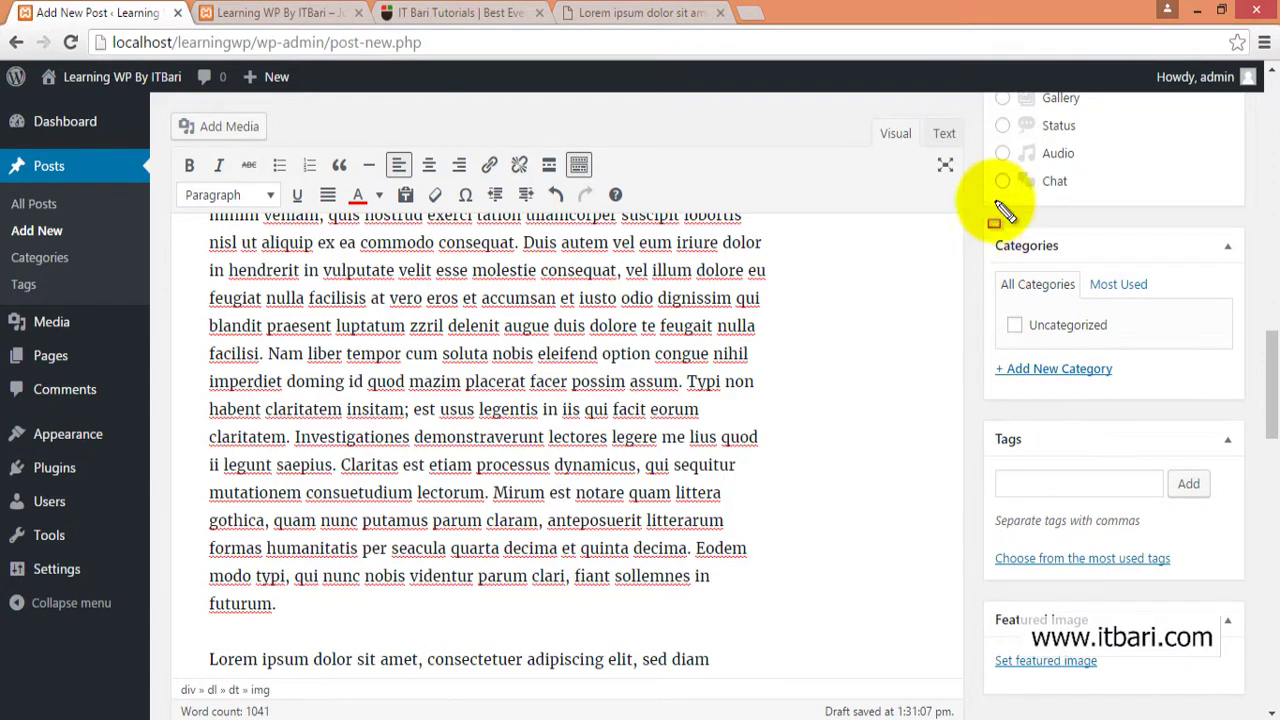
pyautogui.moveTo(968, 214)
pyautogui.mouseDown()
pyautogui.moveTo(1018, 290)
pyautogui.moveTo(1250, 362)
pyautogui.mouseUp()
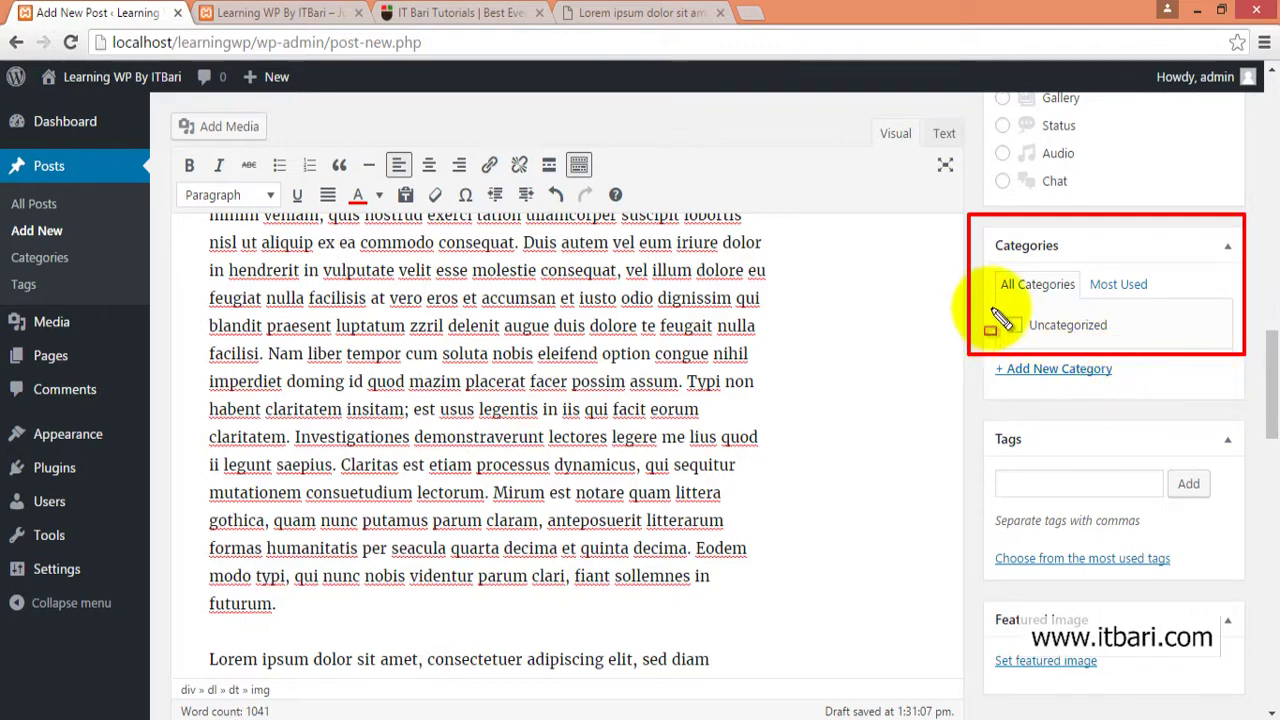
pyautogui.moveTo(993, 308); pyautogui.dragTo(1160, 348)
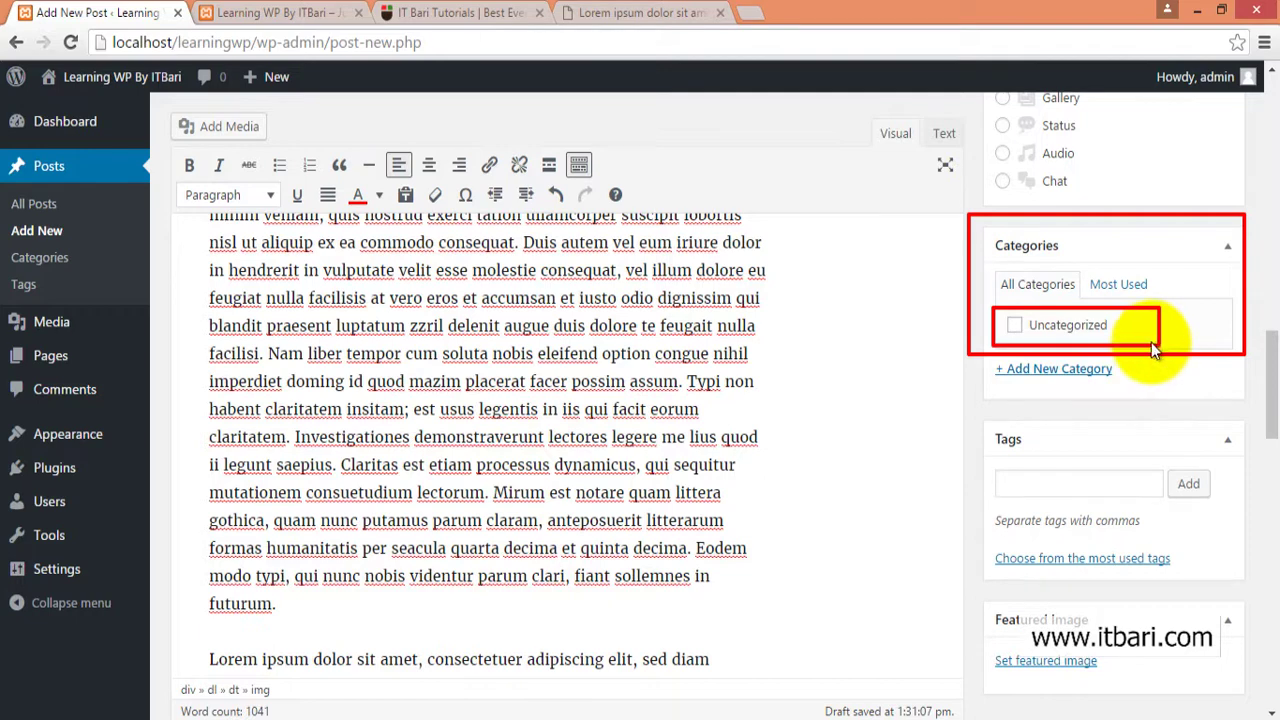
pyautogui.click(1013, 327)
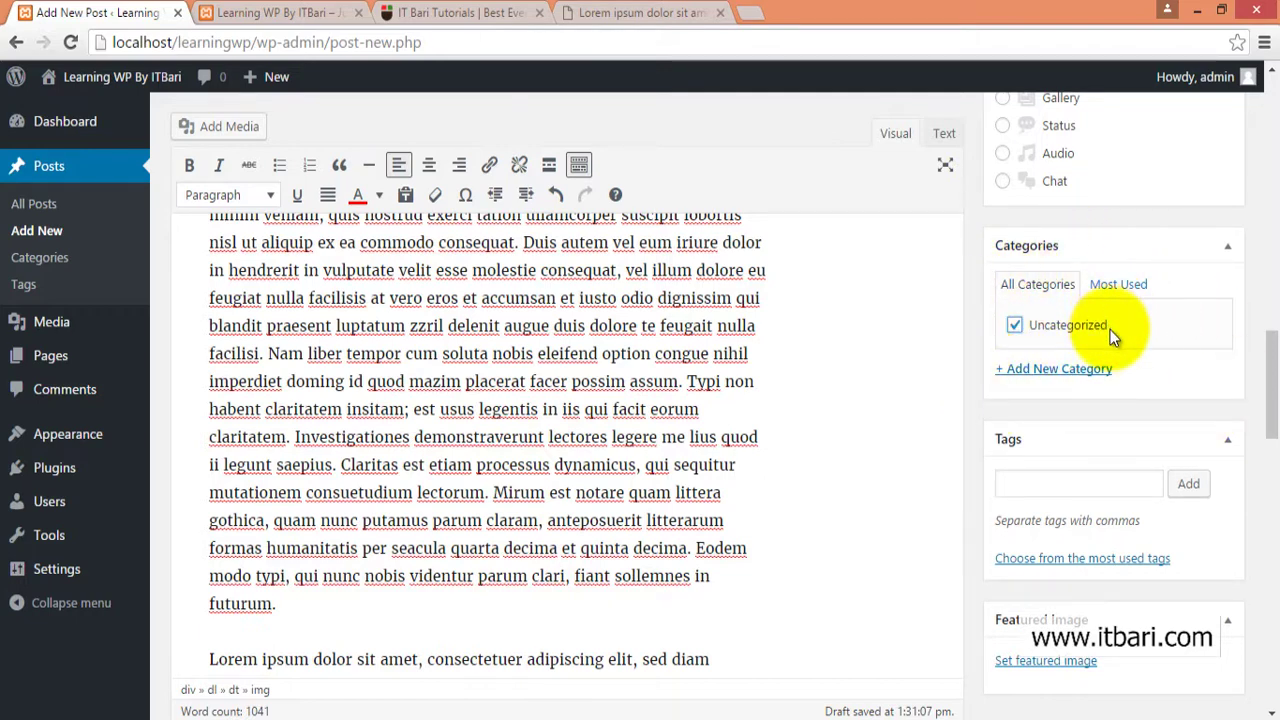
pyautogui.click(1014, 325)
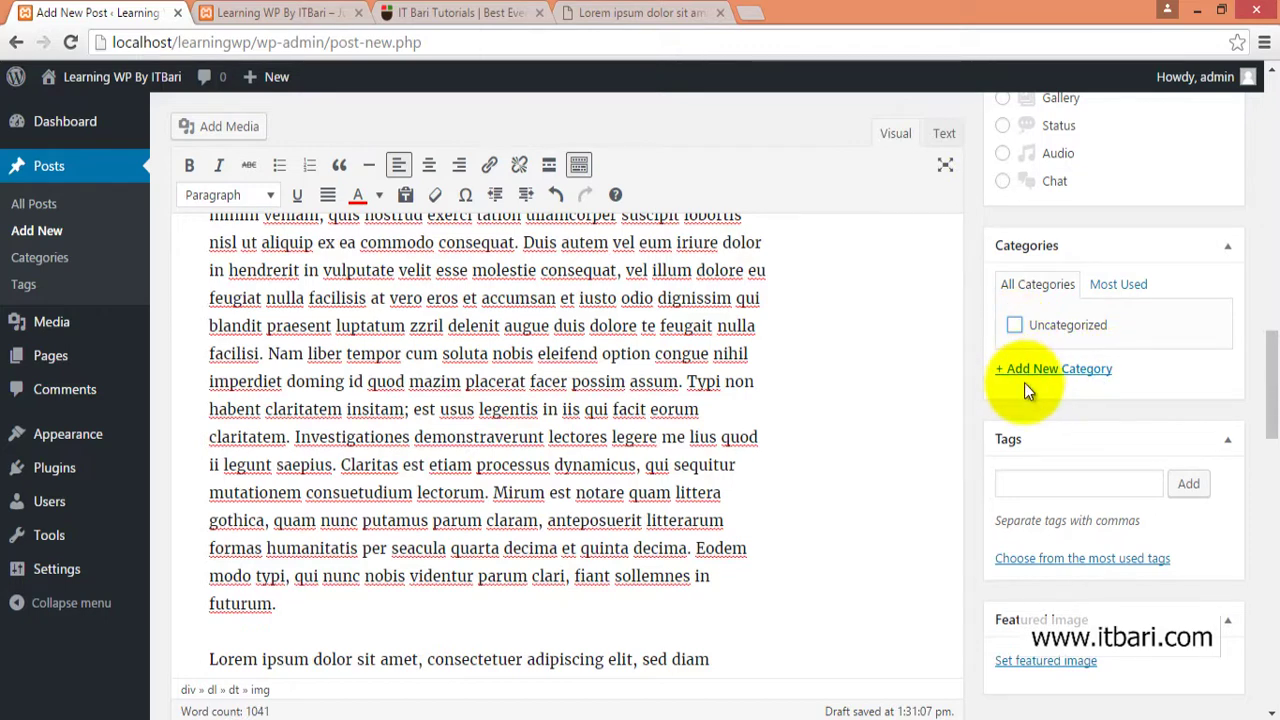
# Create a new category named Dummy Post without a parent and assign it to the post.
pyautogui.click(1052, 370)
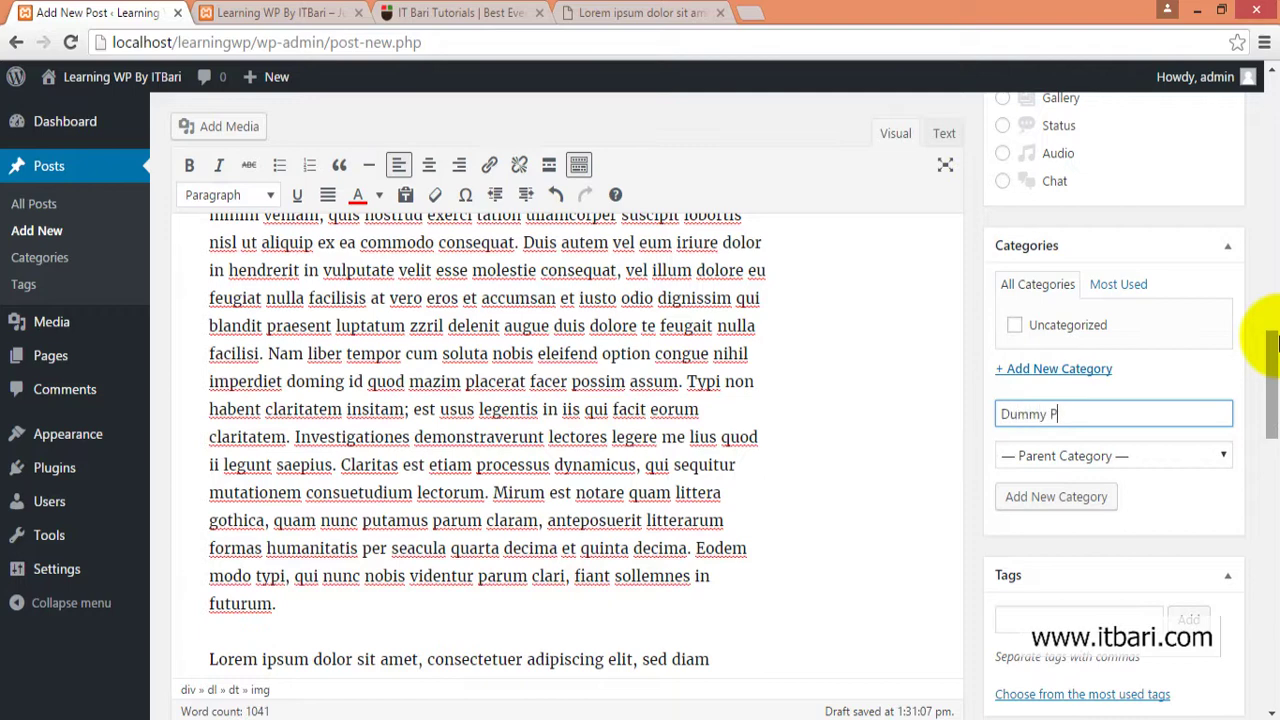
pyautogui.click(1082, 506)
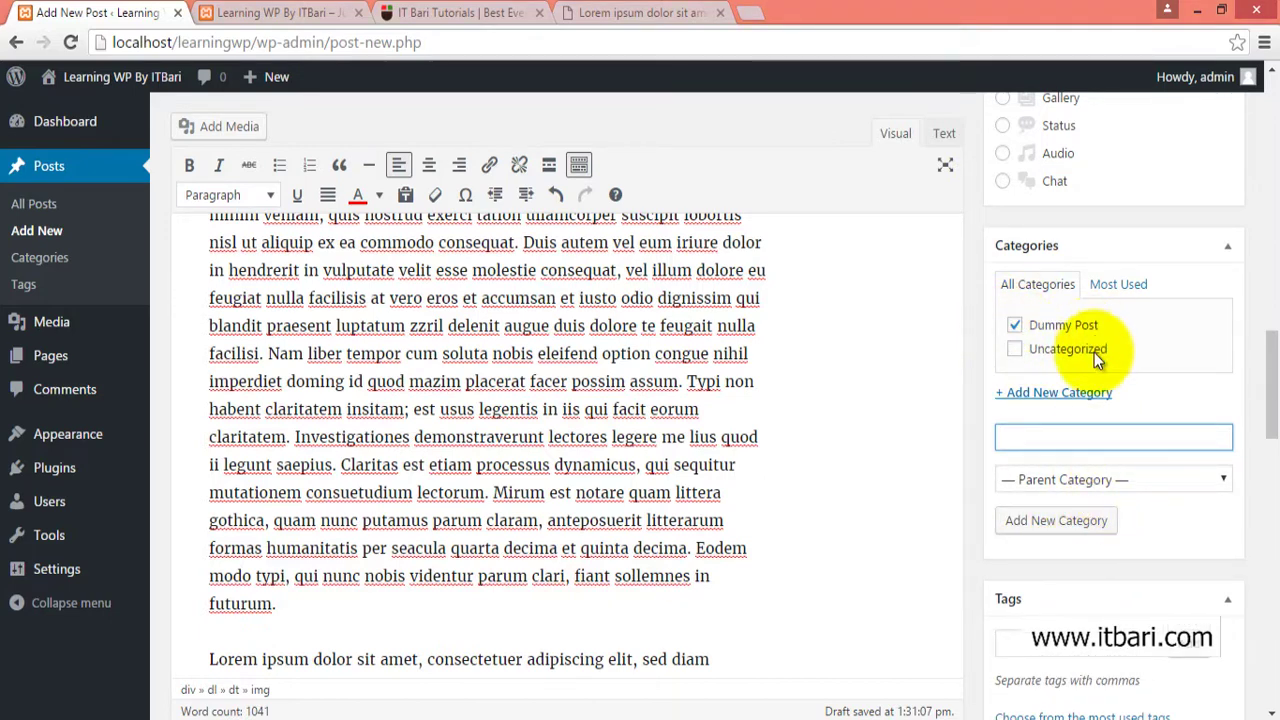
# Add the tags nature, ourtag1 and ourtag2 to the post.
pyautogui.scroll(-2, 1109, 405)
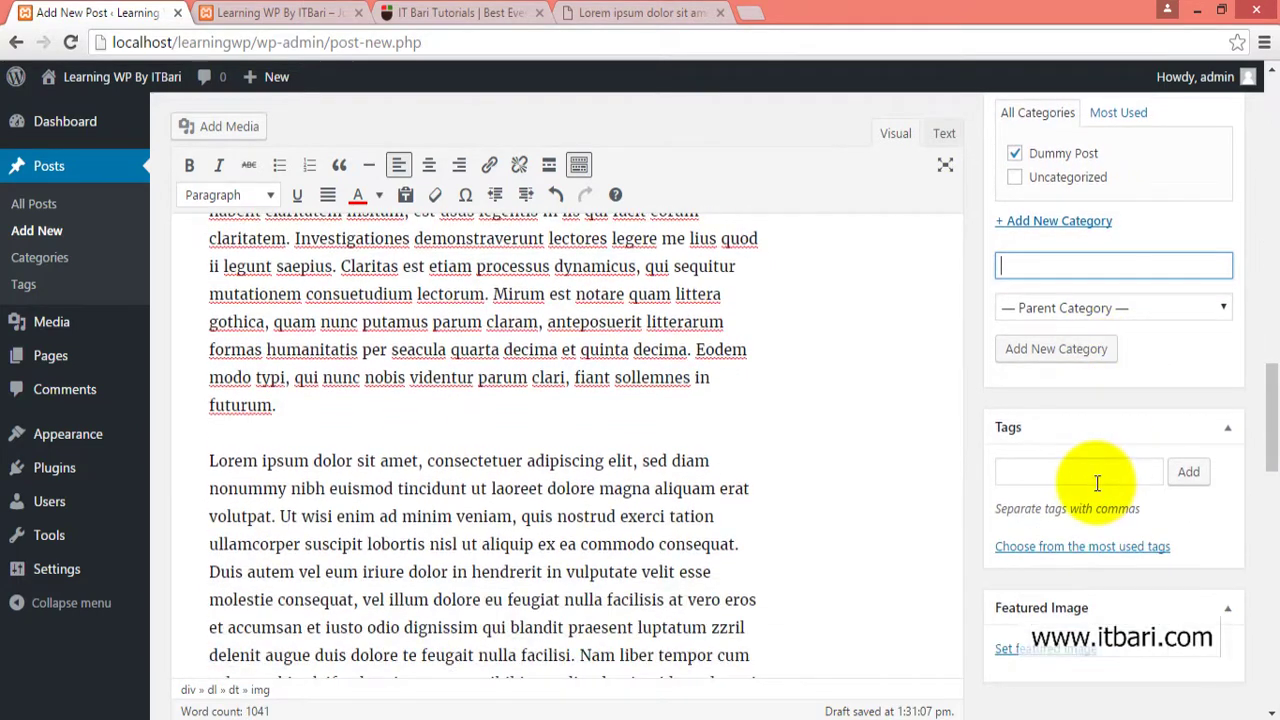
pyautogui.click(1093, 475)
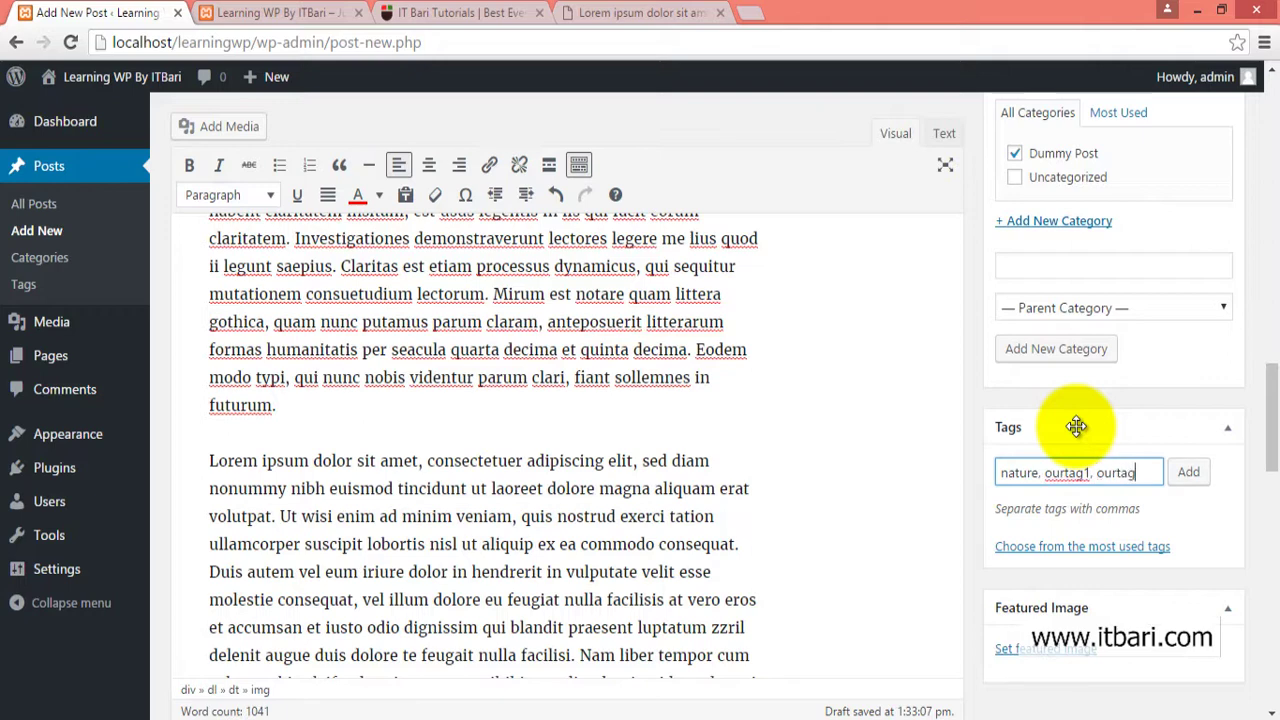
pyautogui.click(1188, 472)
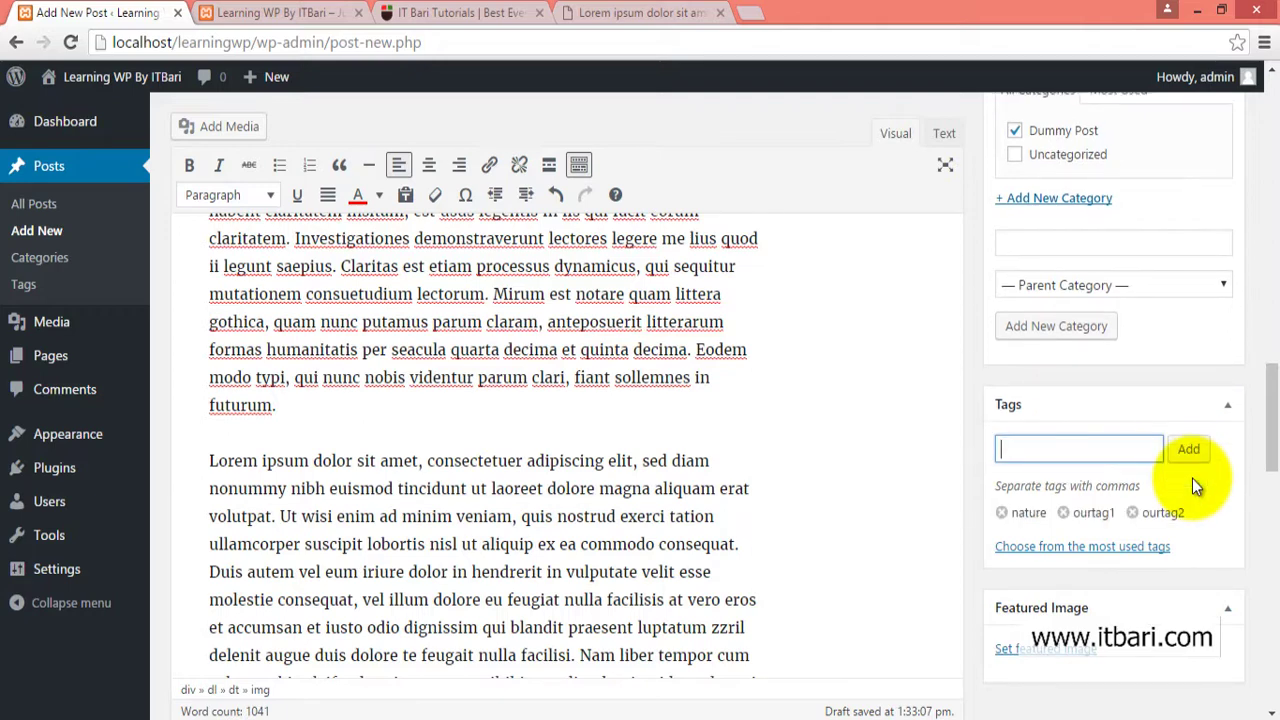
pyautogui.scroll(-2, 1200, 484)
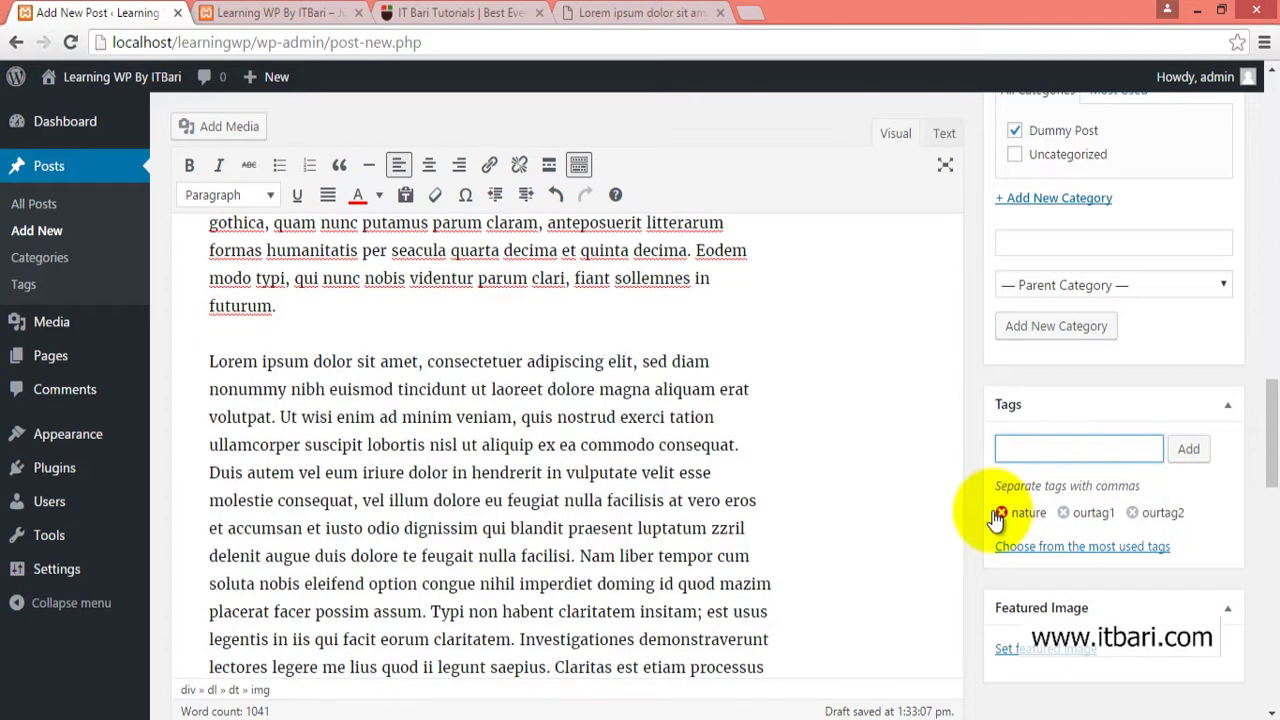
pyautogui.scroll(-8, 1175, 664)
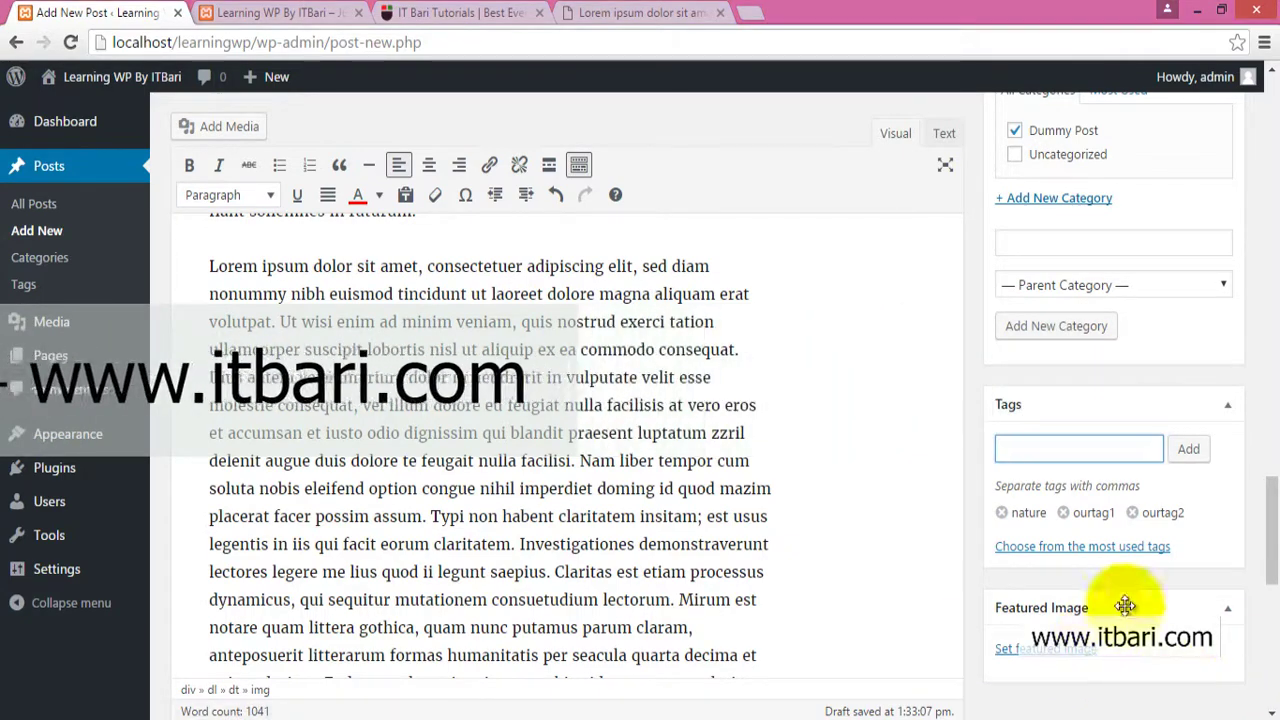
# Switch to the itbari.com page, examine the thumbnails beside its blog posts, and return to the post editor.
pyautogui.click(470, 28)
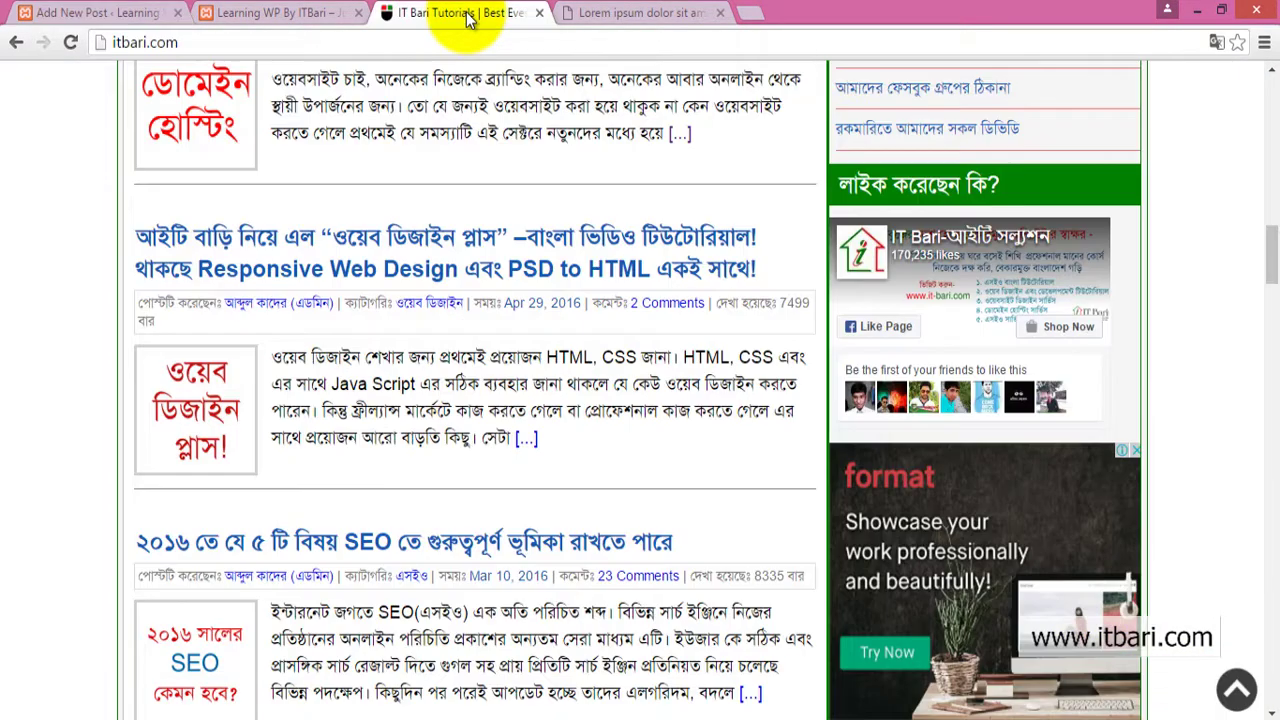
pyautogui.scroll(1, 470, 231)
pyautogui.scroll(1, 340, 365)
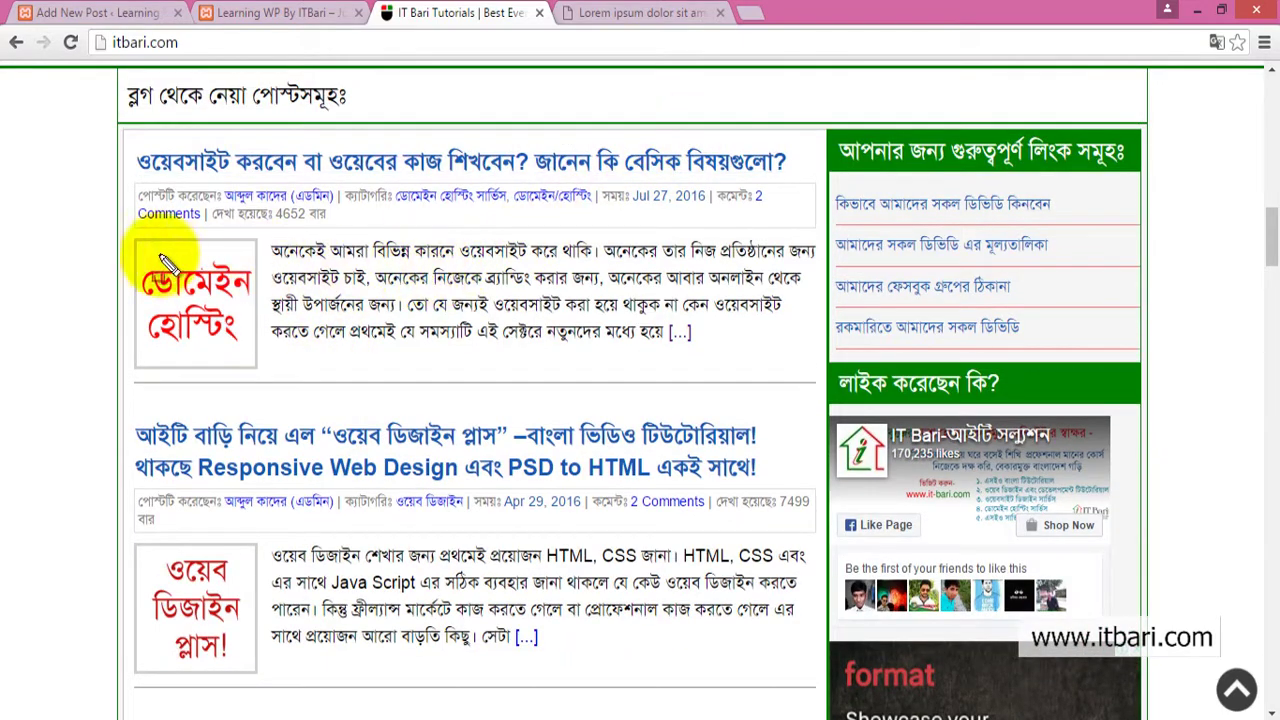
pyautogui.moveTo(102, 226); pyautogui.dragTo(277, 364)
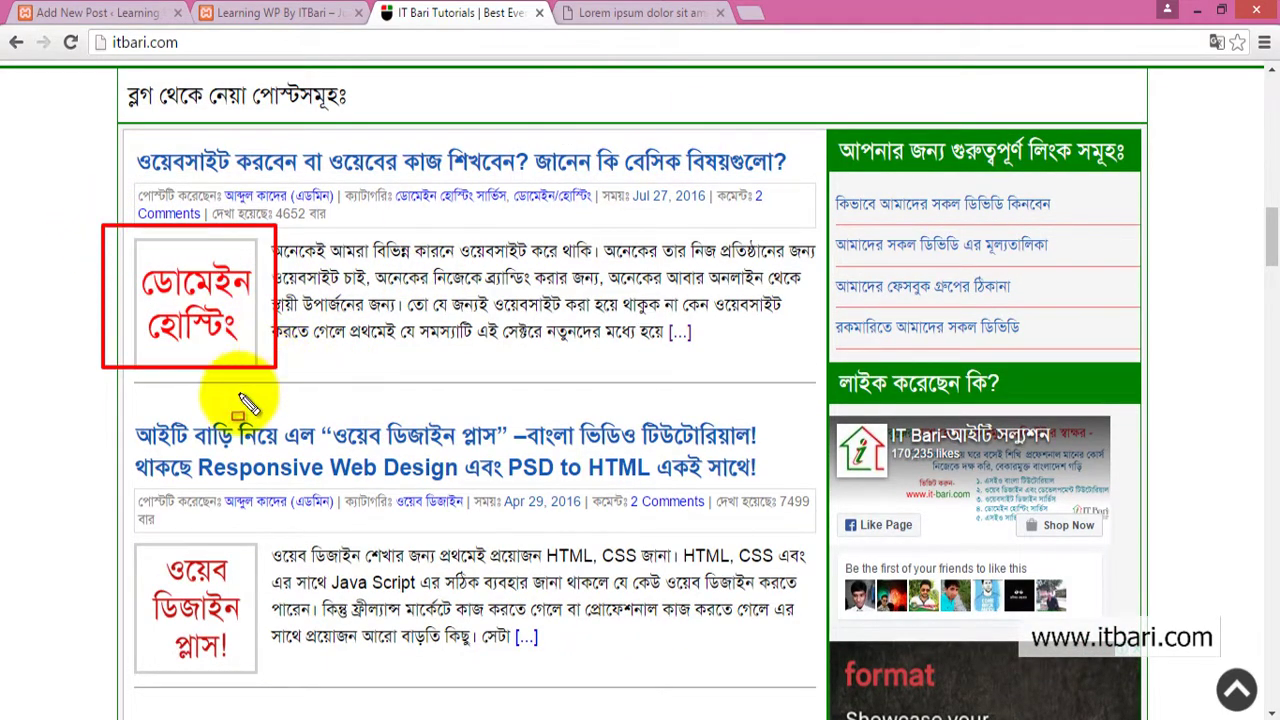
pyautogui.moveTo(105, 531); pyautogui.dragTo(273, 669)
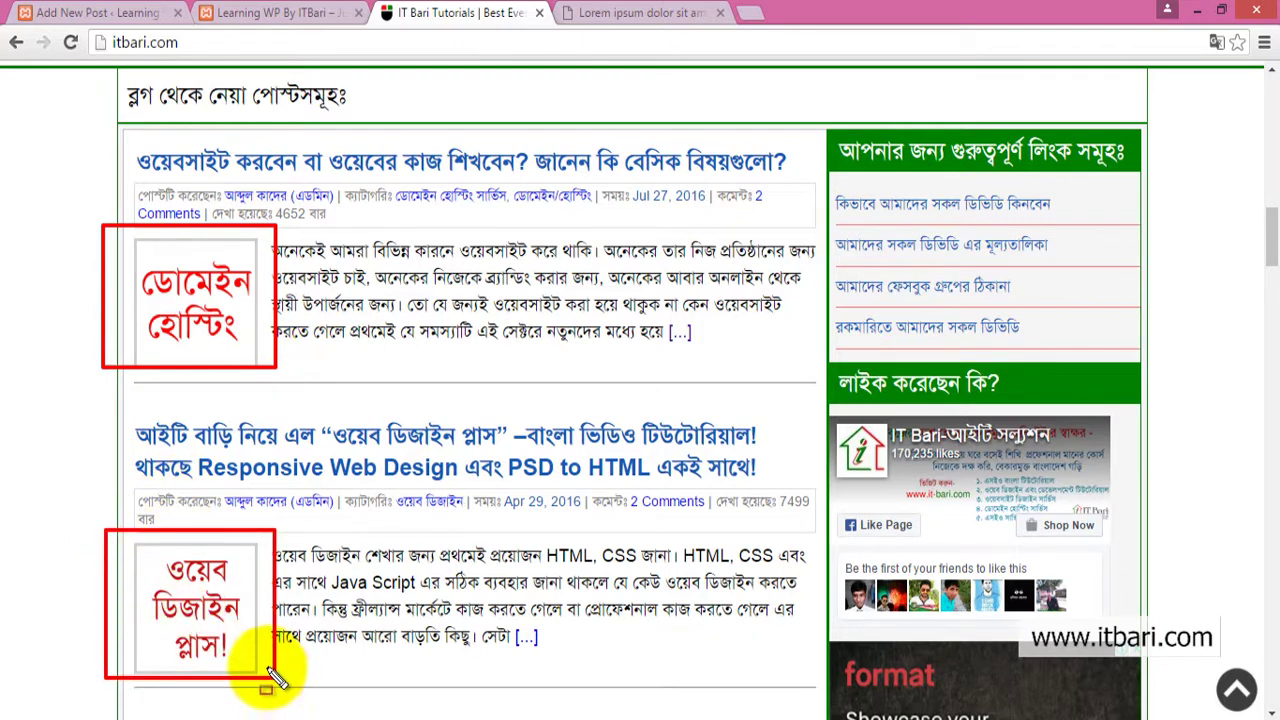
pyautogui.press('Escape')
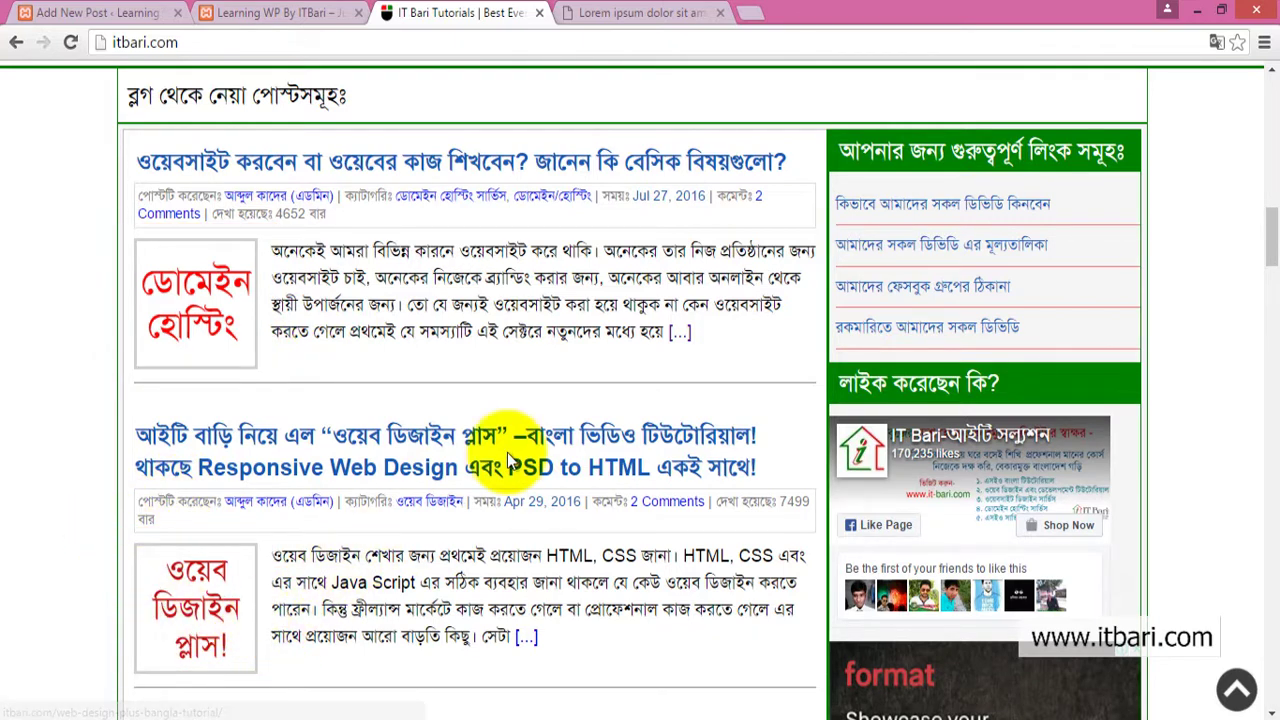
pyautogui.click(272, 12)
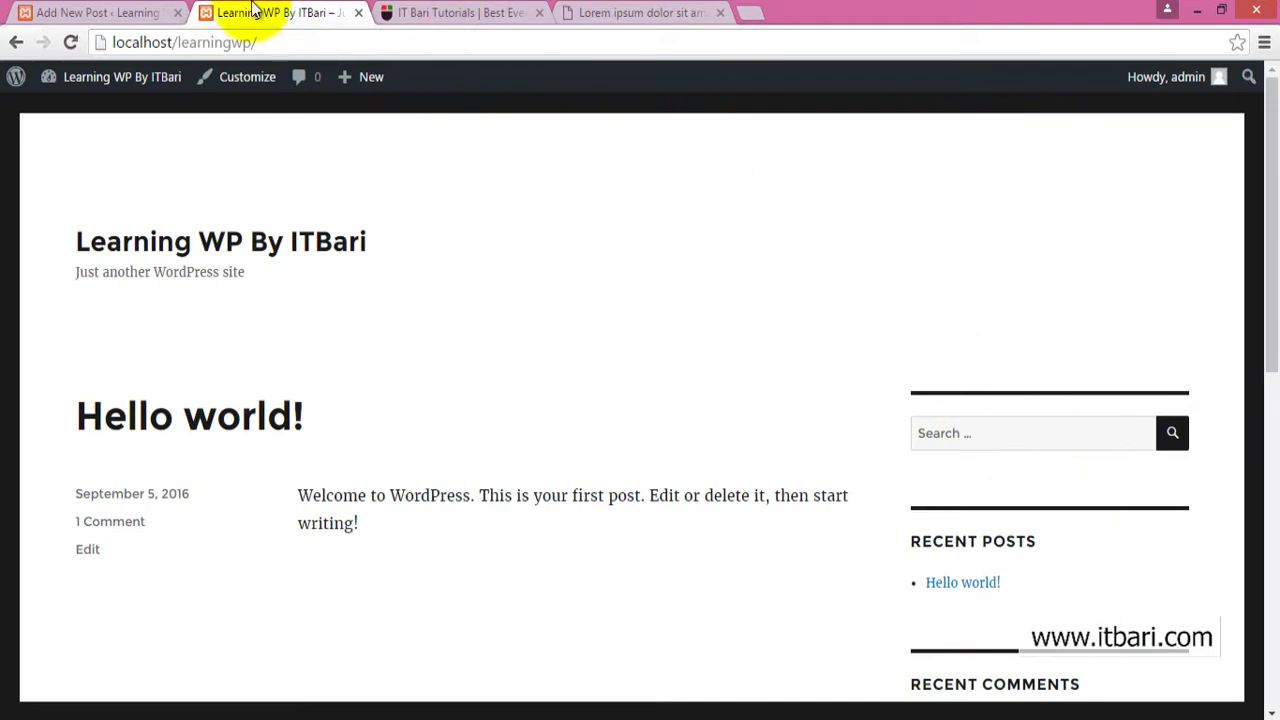
pyautogui.click(100, 12)
# Upload landscape-small.jpg from the Downloads folder and set it as the post's featured image.
pyautogui.scroll(-4, 908, 543)
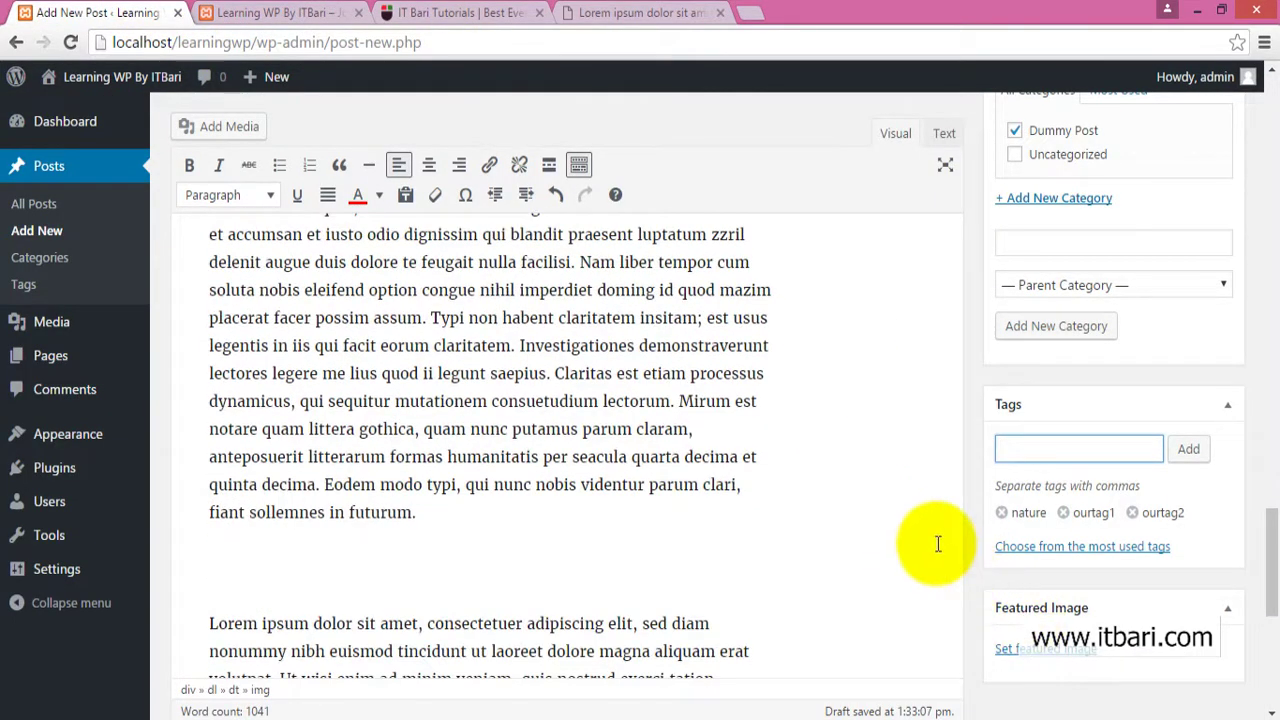
pyautogui.click(1045, 649)
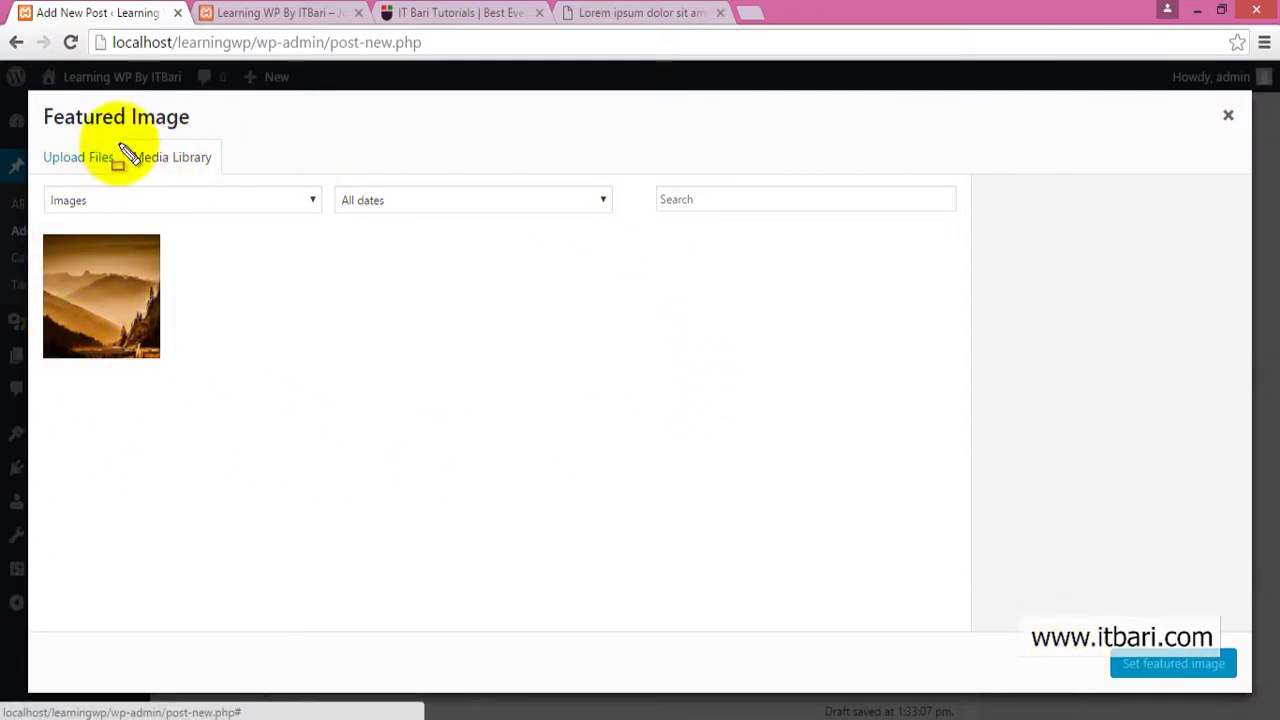
pyautogui.moveTo(117, 142); pyautogui.dragTo(245, 168)
pyautogui.moveTo(27, 195)
pyautogui.mouseDown()
pyautogui.moveTo(923, 549)
pyautogui.moveTo(970, 615)
pyautogui.mouseUp()
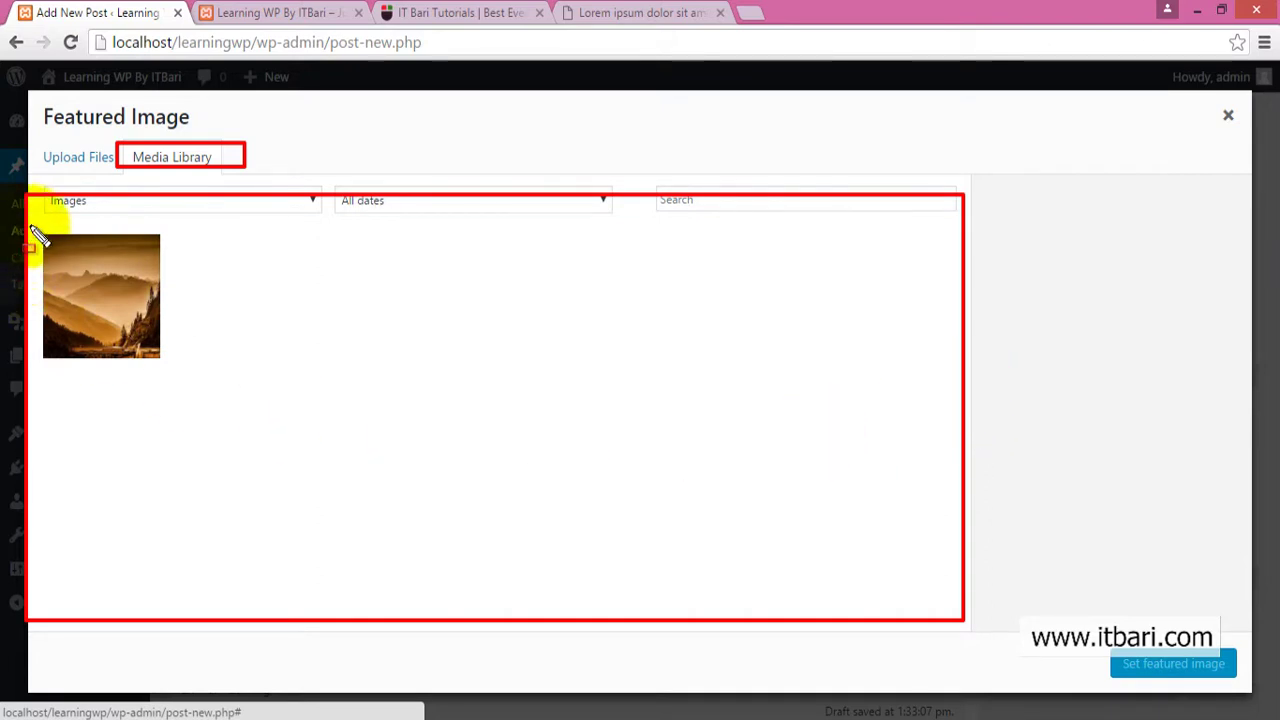
pyautogui.moveTo(35, 224); pyautogui.dragTo(193, 375)
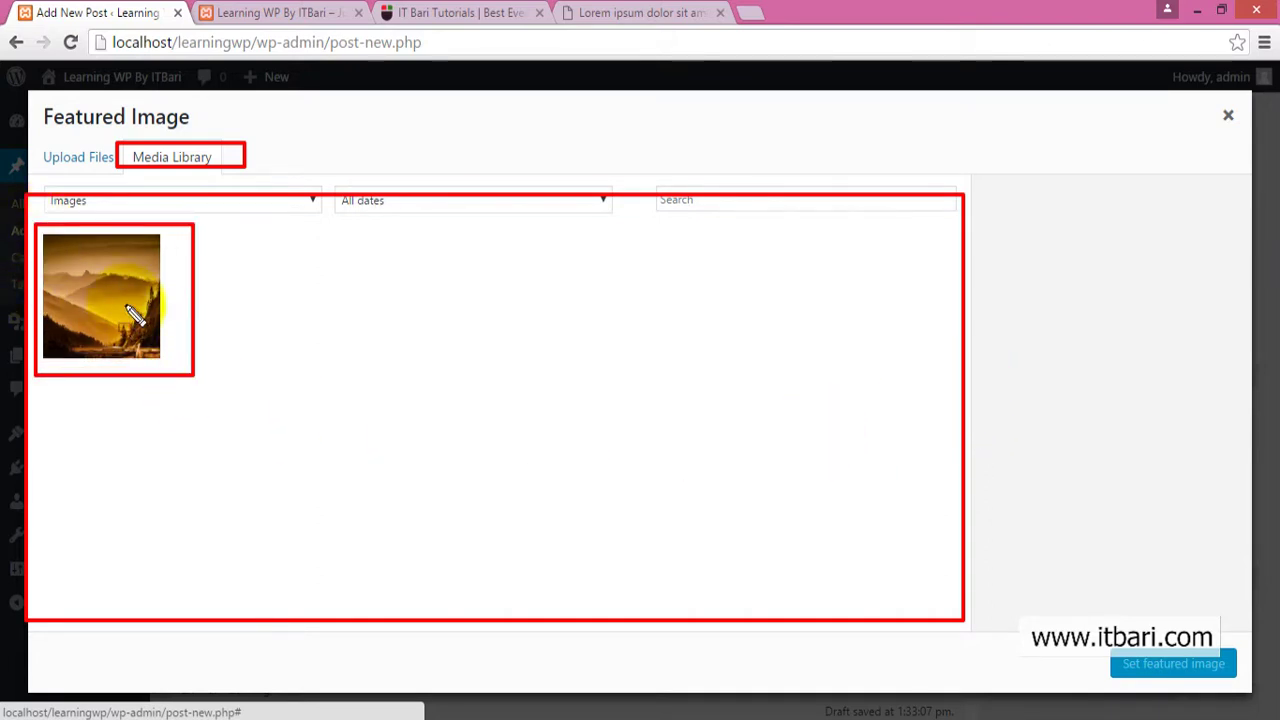
pyautogui.press('Escape')
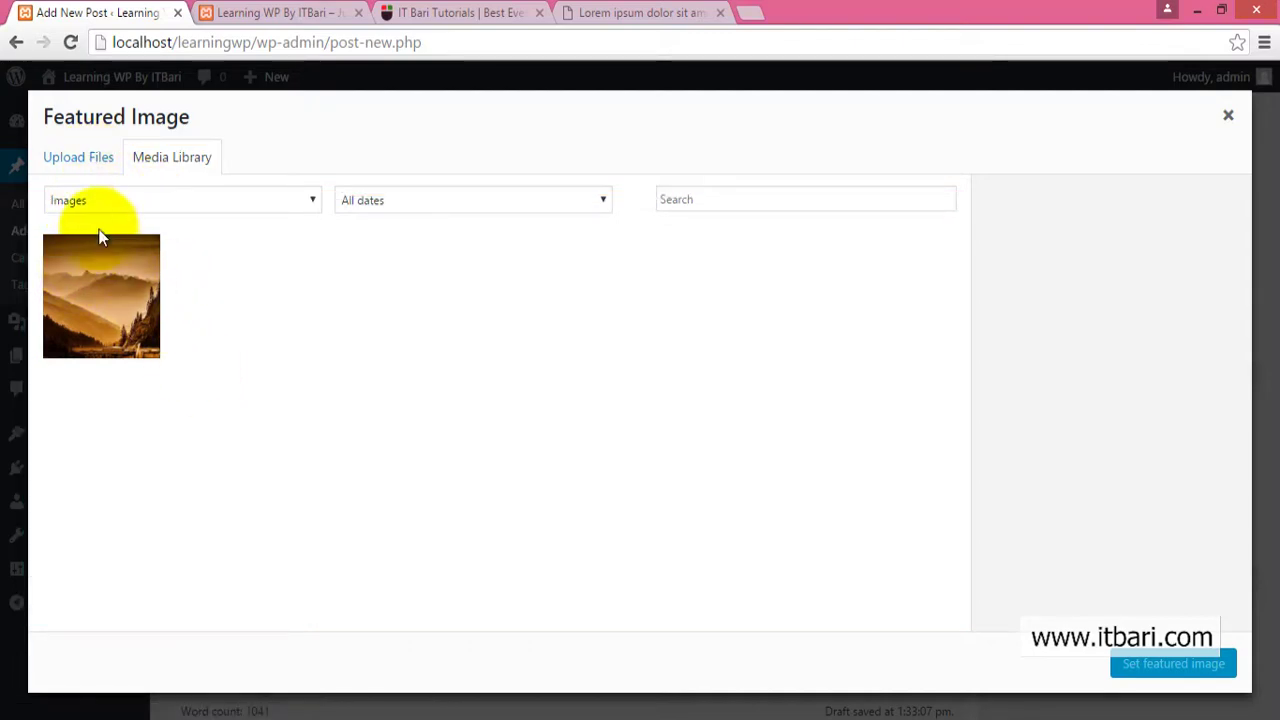
pyautogui.click(80, 160)
pyautogui.click(690, 427)
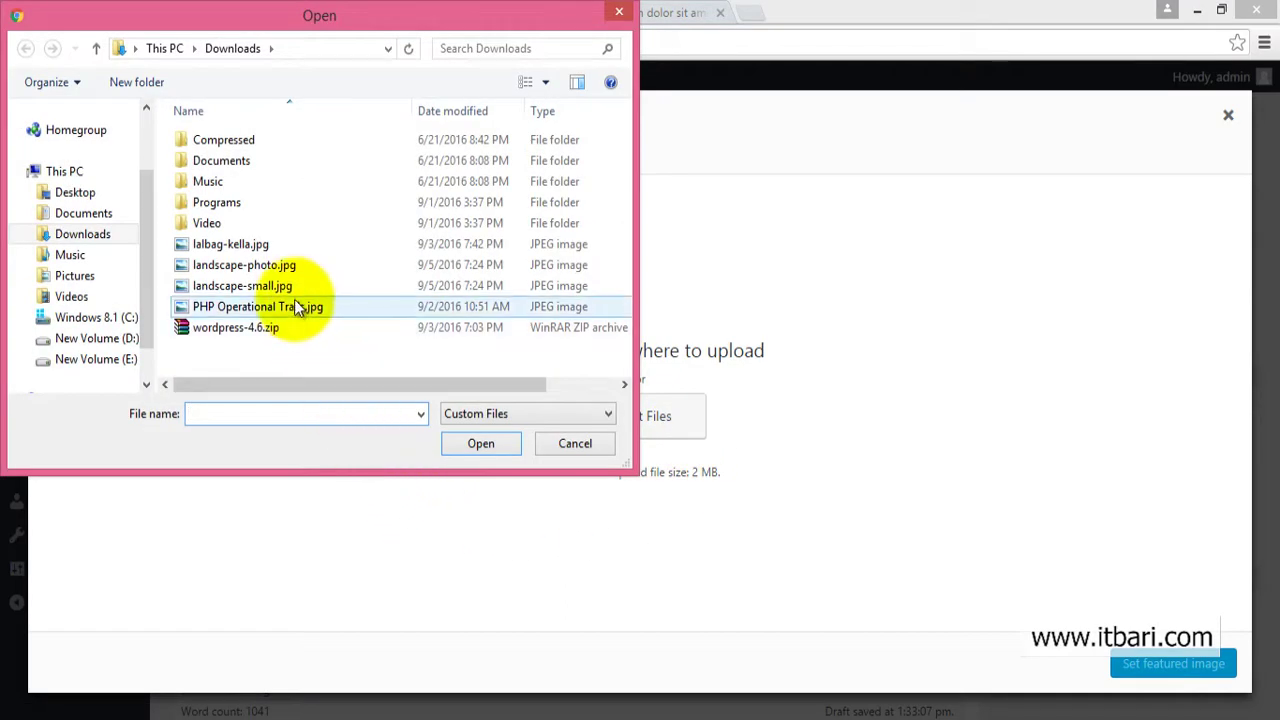
pyautogui.doubleClick(292, 284)
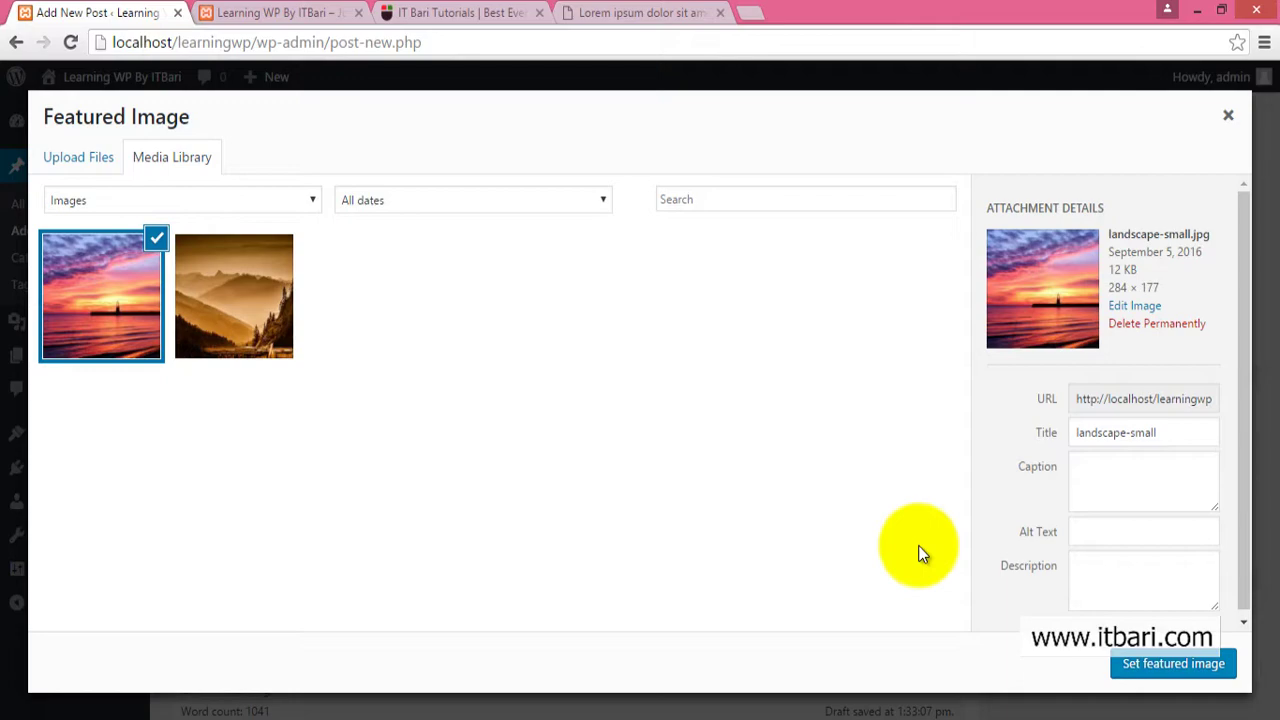
pyautogui.click(1148, 663)
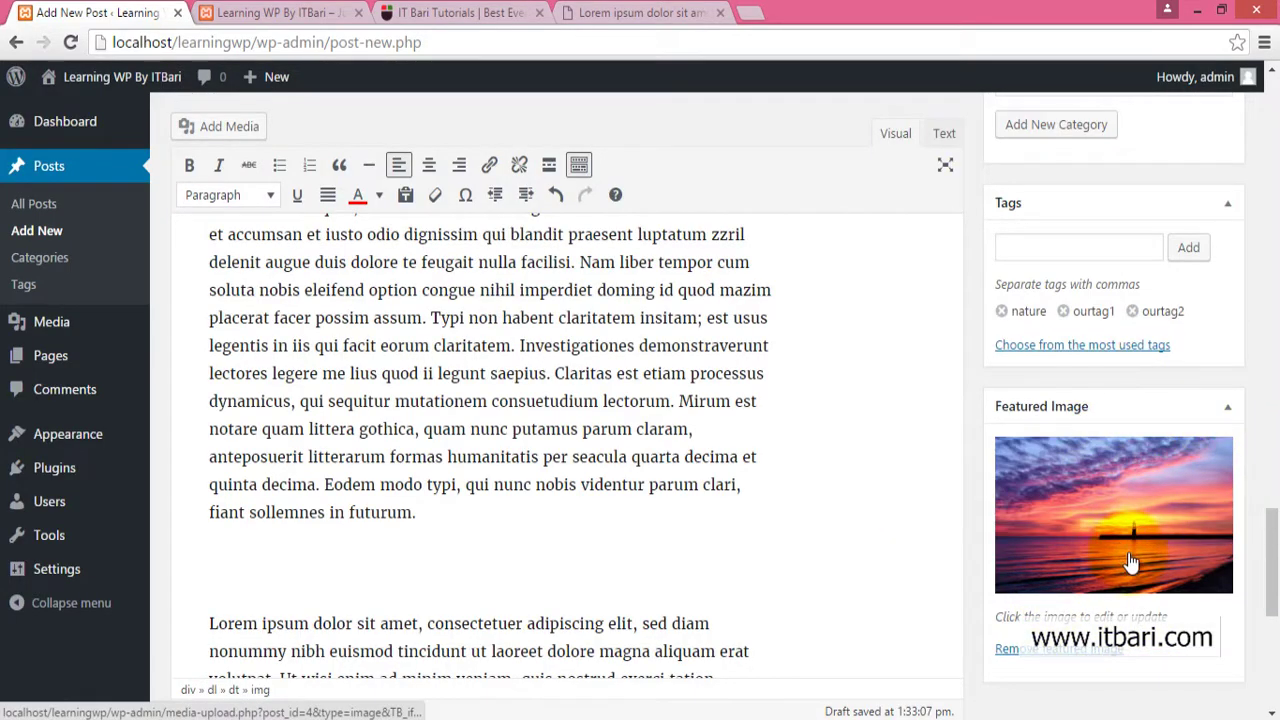
# Preview the post, examine its title, featured image, tags and formatted text, and close the preview.
pyautogui.scroll(5, 1136, 580)
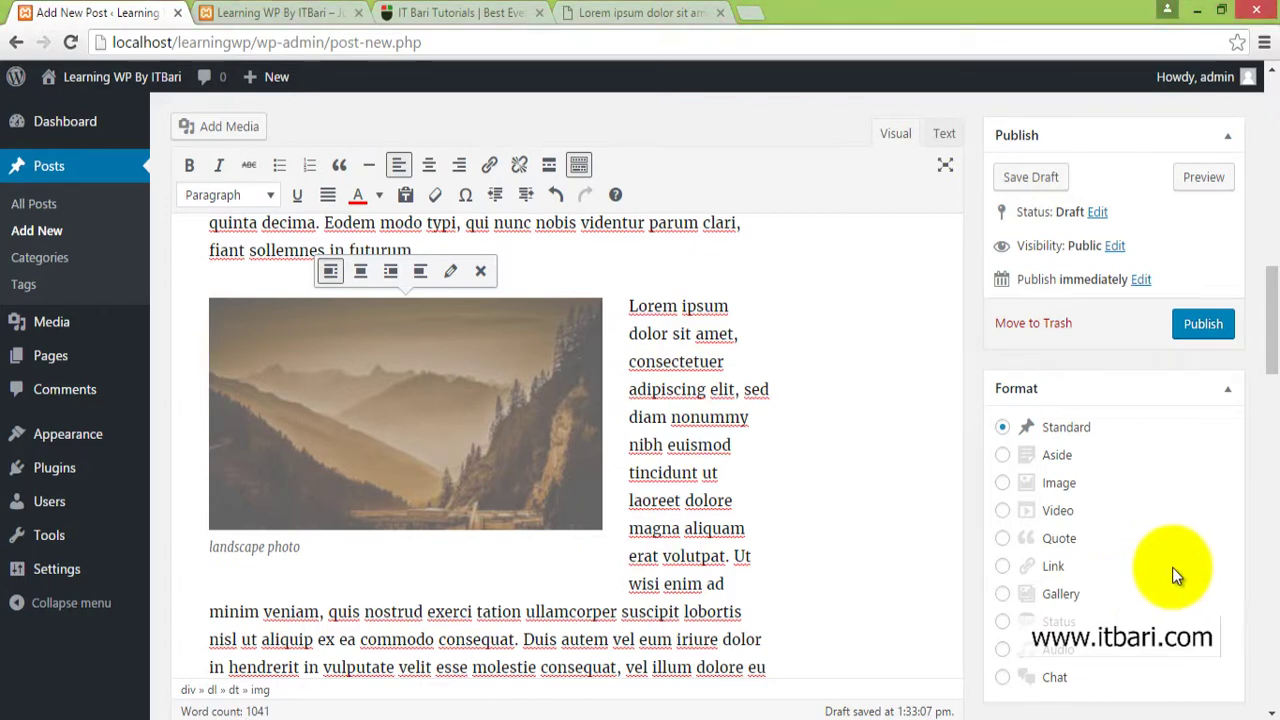
pyautogui.moveTo(976, 110); pyautogui.dragTo(1106, 250)
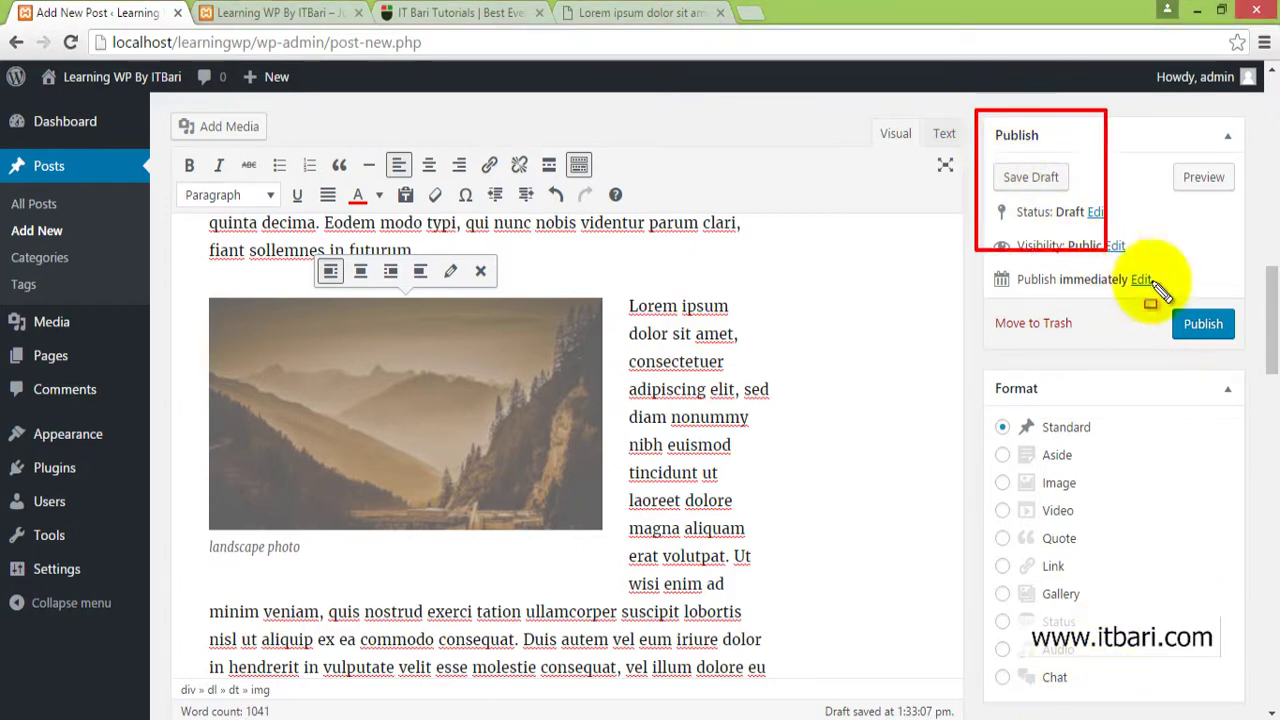
pyautogui.moveTo(1160, 290); pyautogui.dragTo(1258, 352)
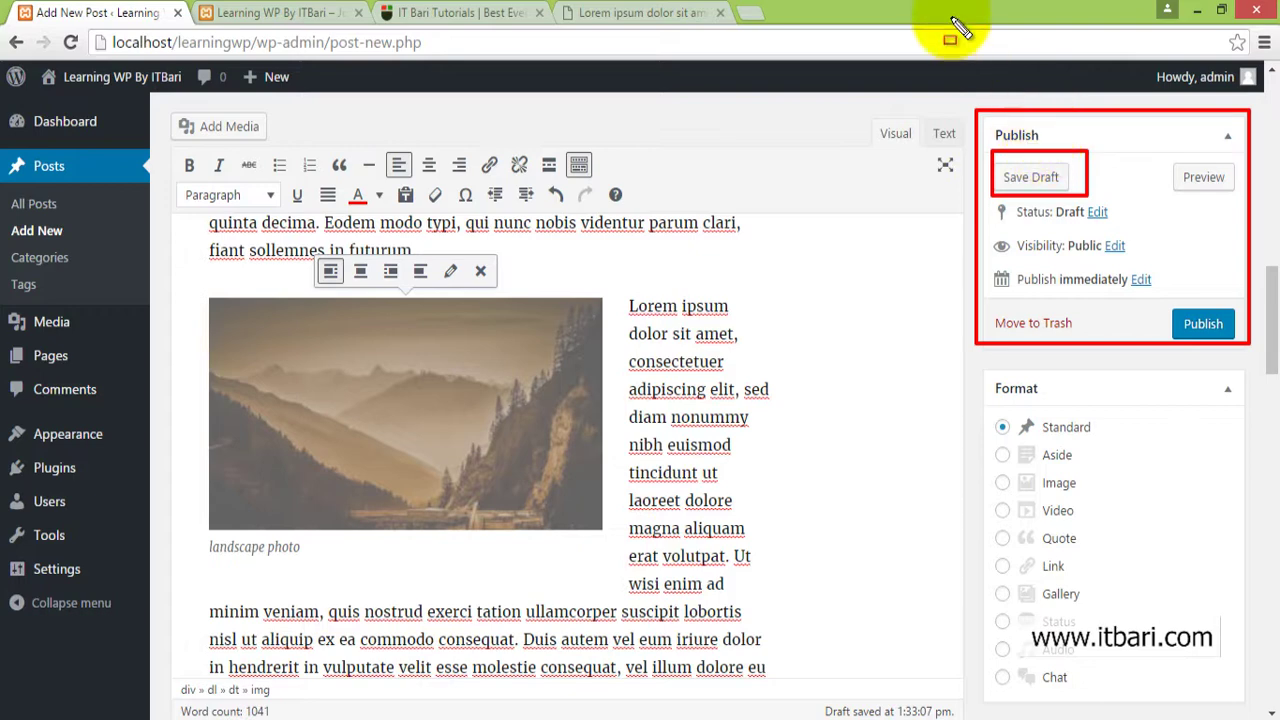
pyautogui.click(1204, 178)
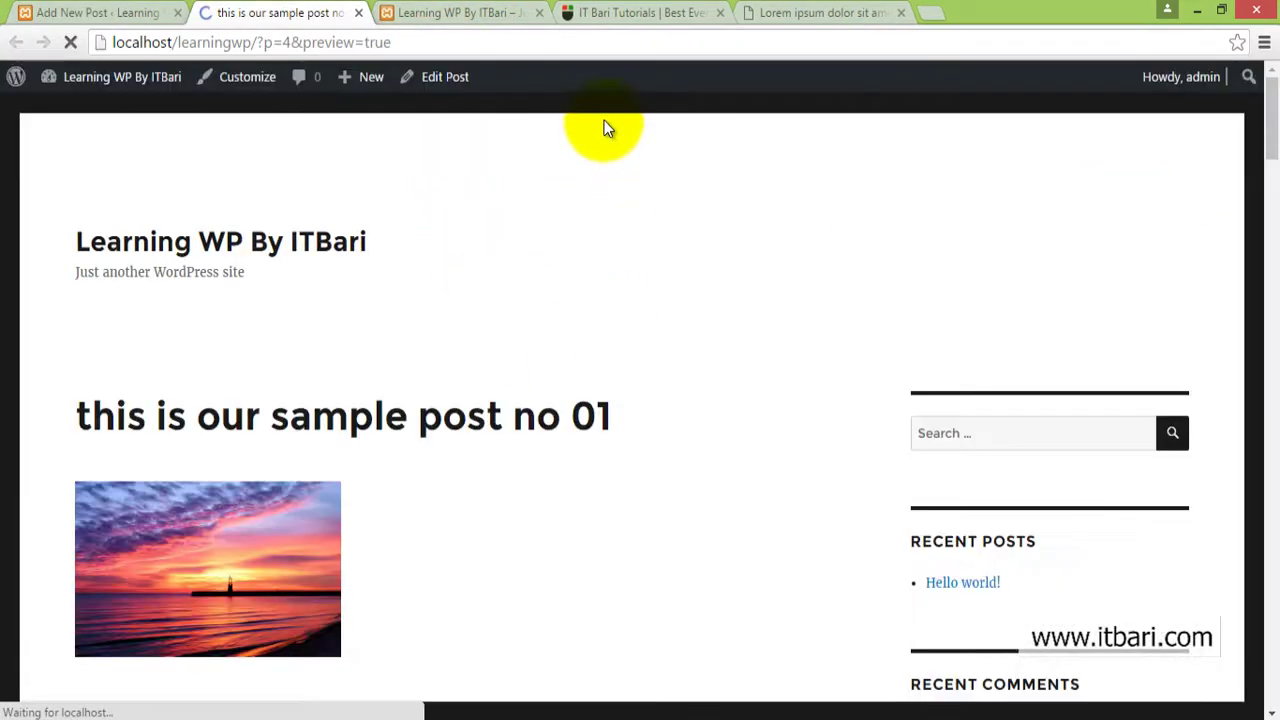
pyautogui.scroll(-4, 589, 497)
pyautogui.scroll(2, 590, 258)
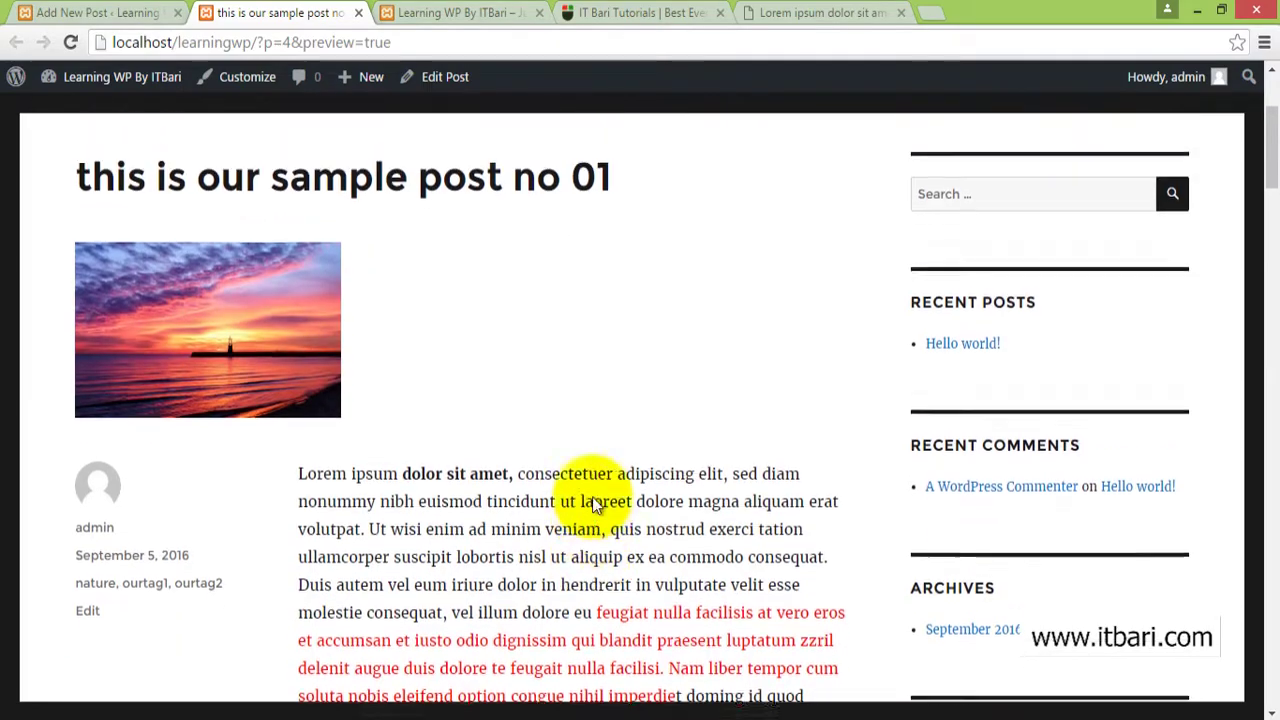
pyautogui.moveTo(223, 219); pyautogui.dragTo(643, 329)
pyautogui.click(650, 345)
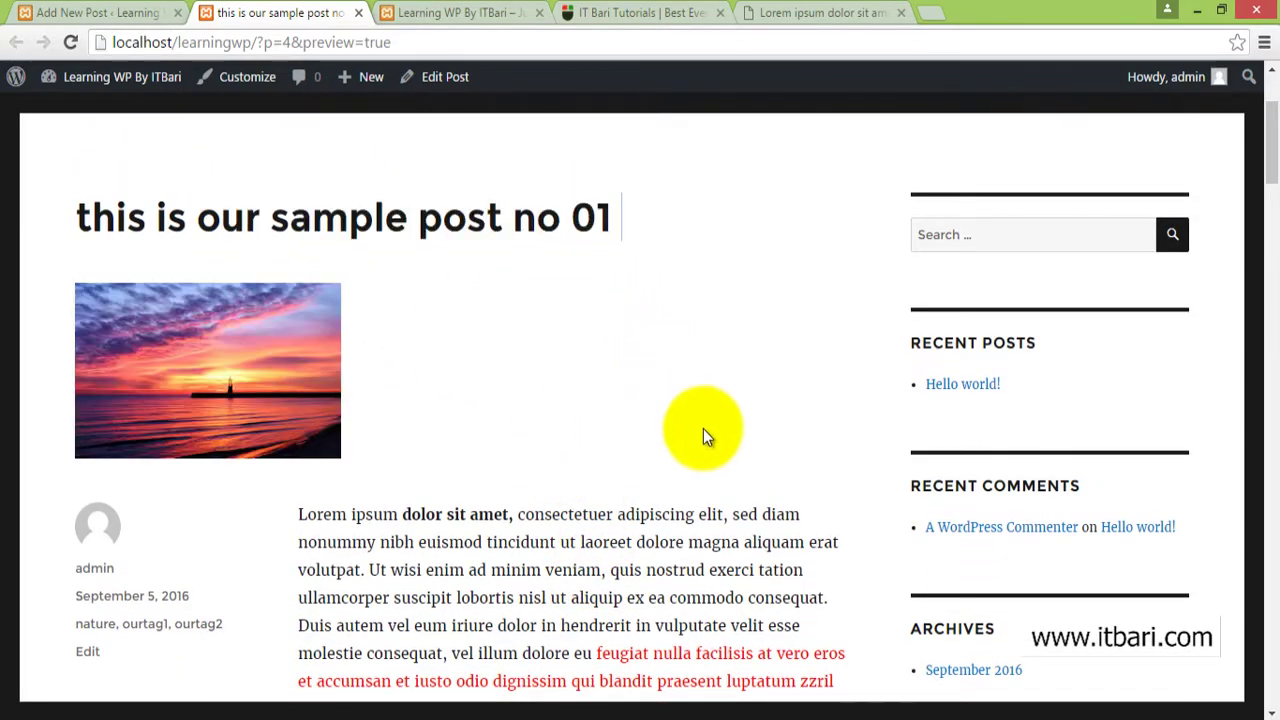
pyautogui.scroll(-3, 721, 491)
pyautogui.scroll(-5, 721, 491)
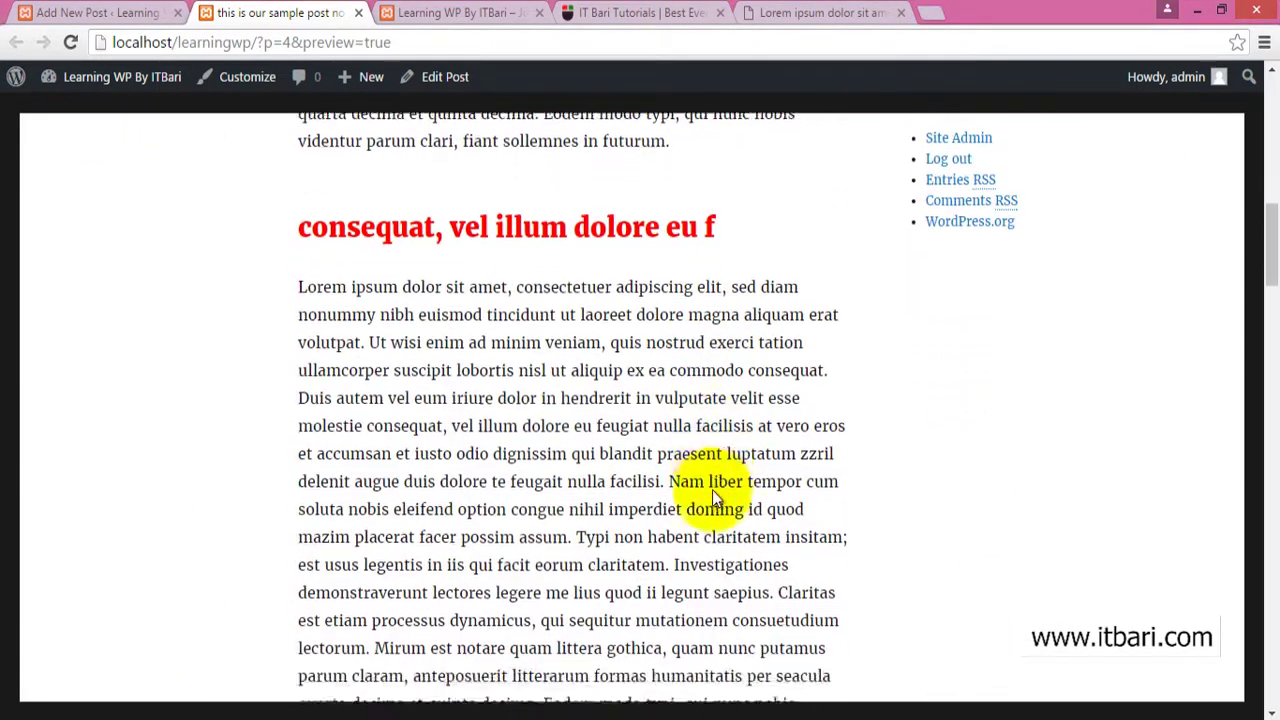
pyautogui.scroll(-9, 711, 490)
pyautogui.scroll(5, 729, 471)
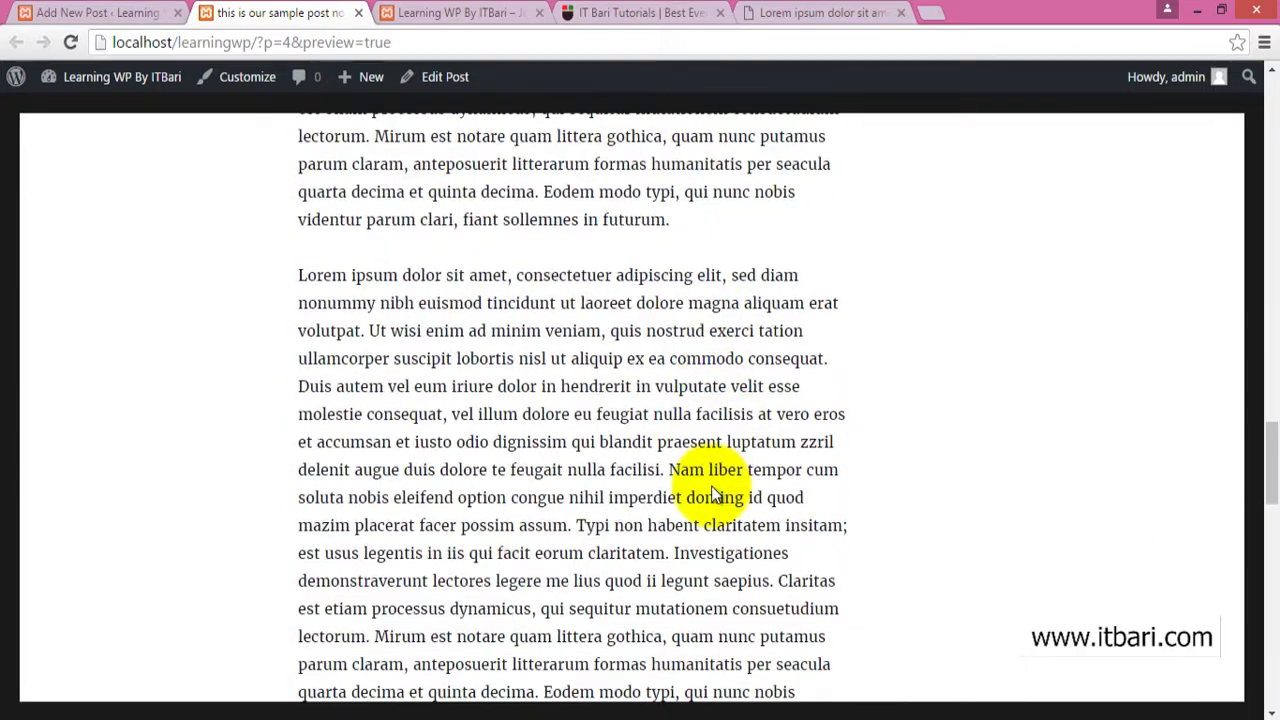
pyautogui.scroll(10, 711, 485)
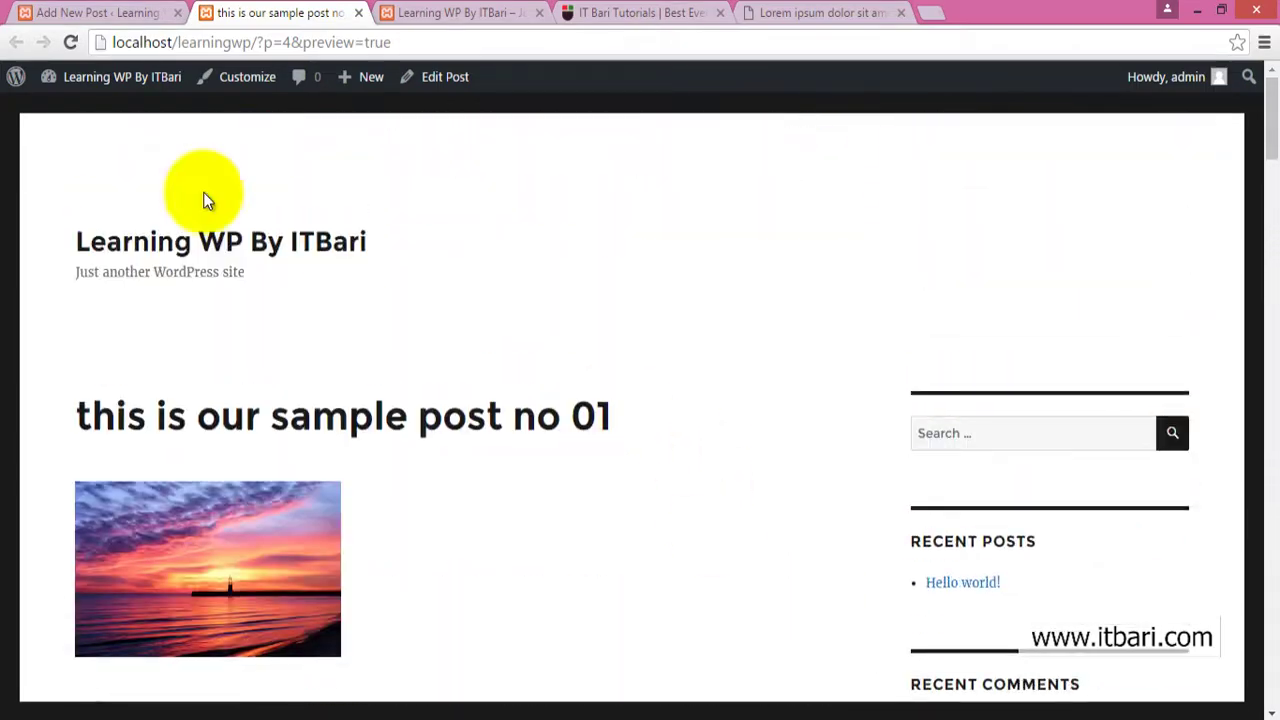
pyautogui.click(358, 13)
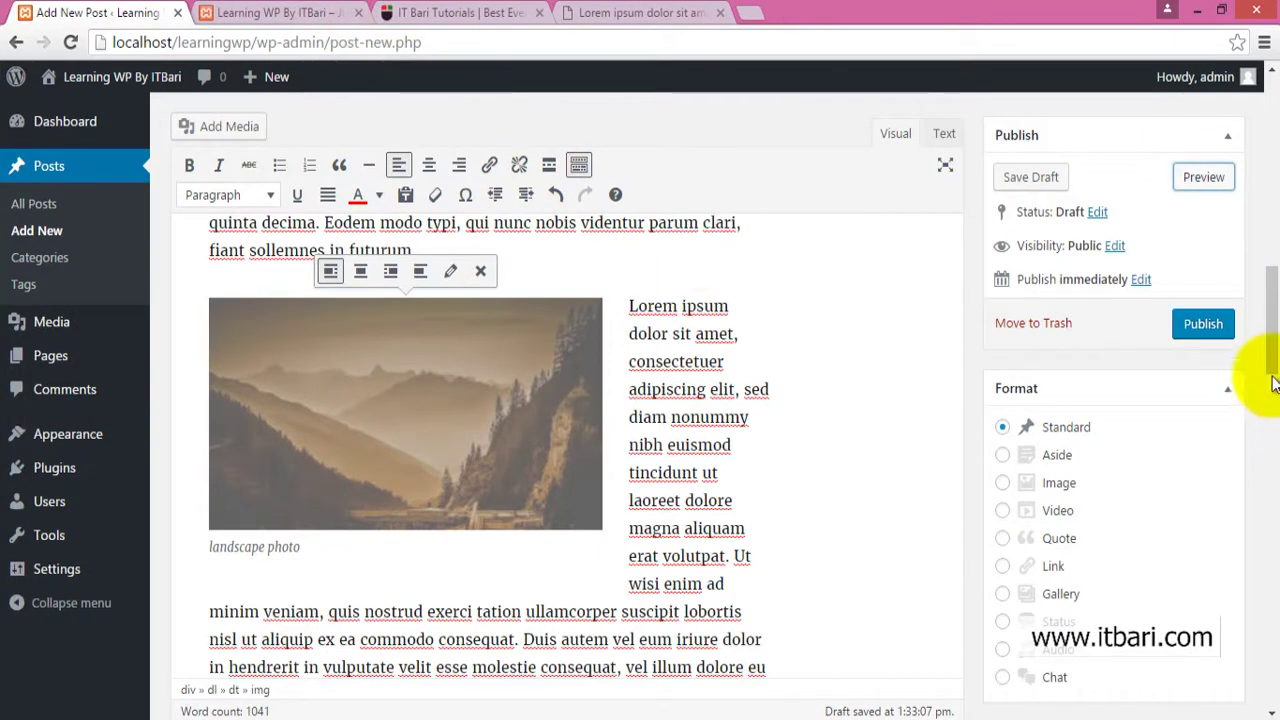
# Try the Password protected and Private visibility options for the post and return the selection to Public.
pyautogui.click(1112, 247)
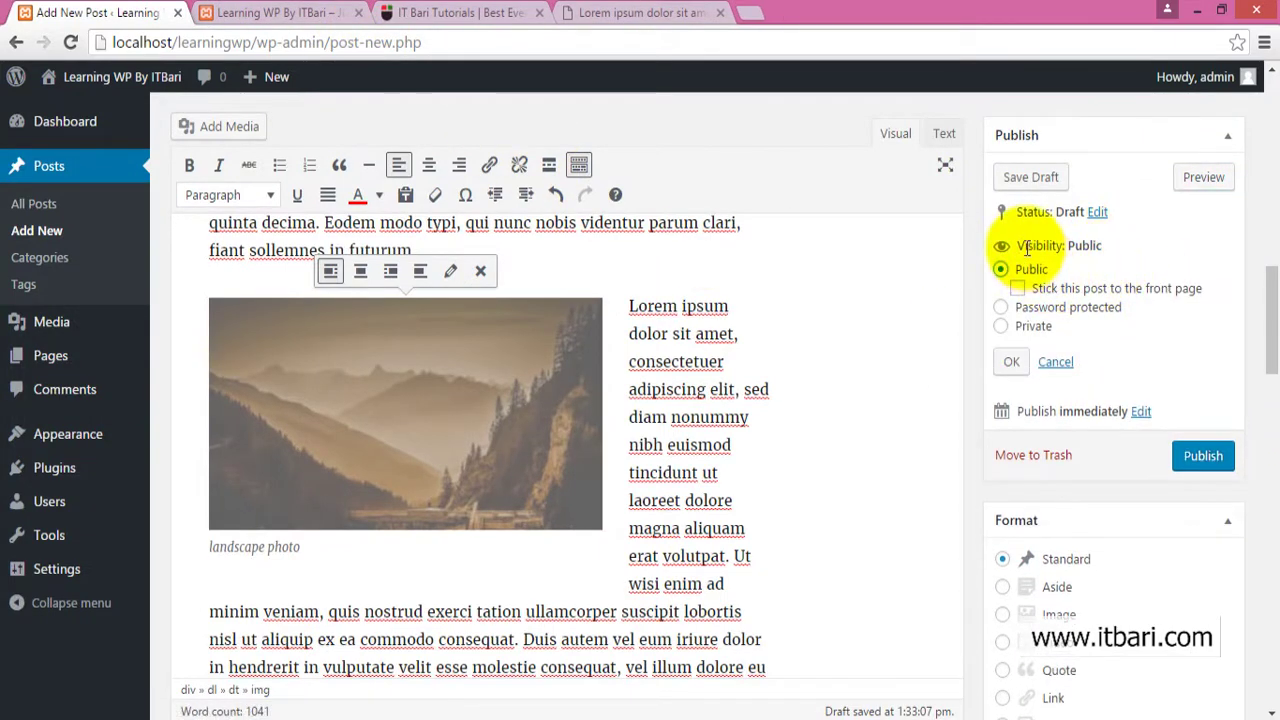
pyautogui.click(1001, 307)
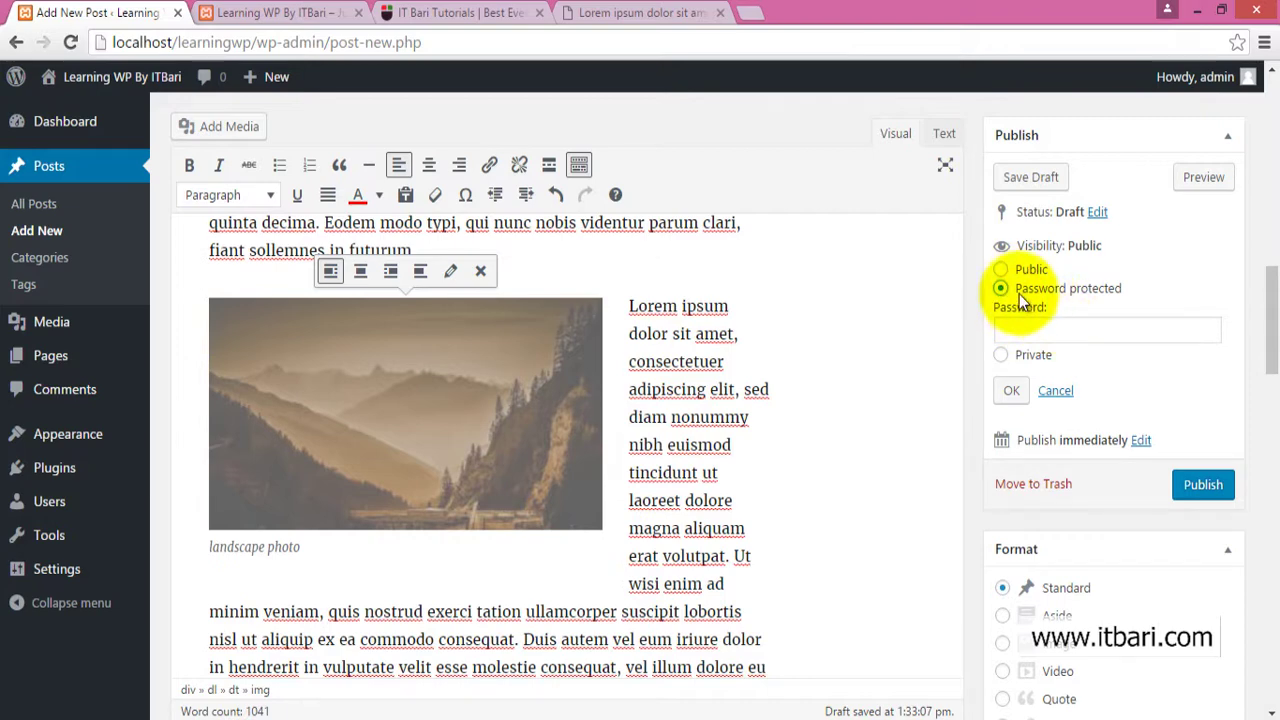
pyautogui.click(1031, 330)
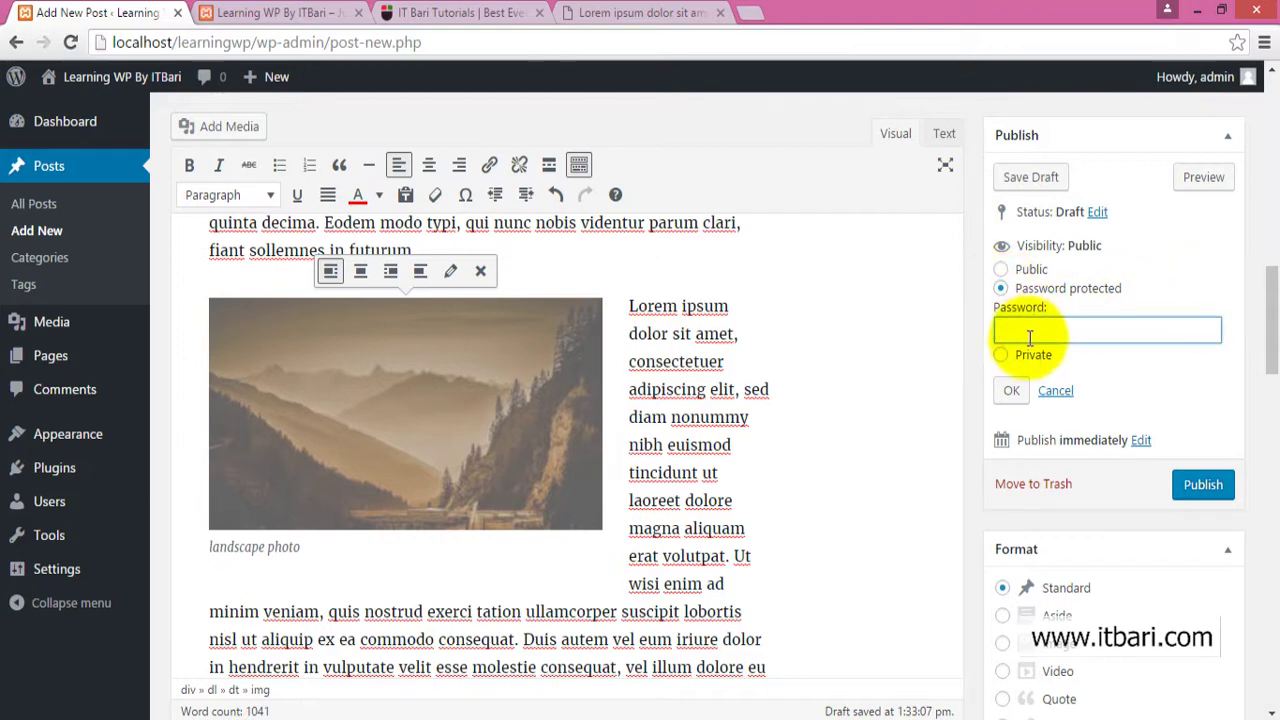
pyautogui.click(1024, 272)
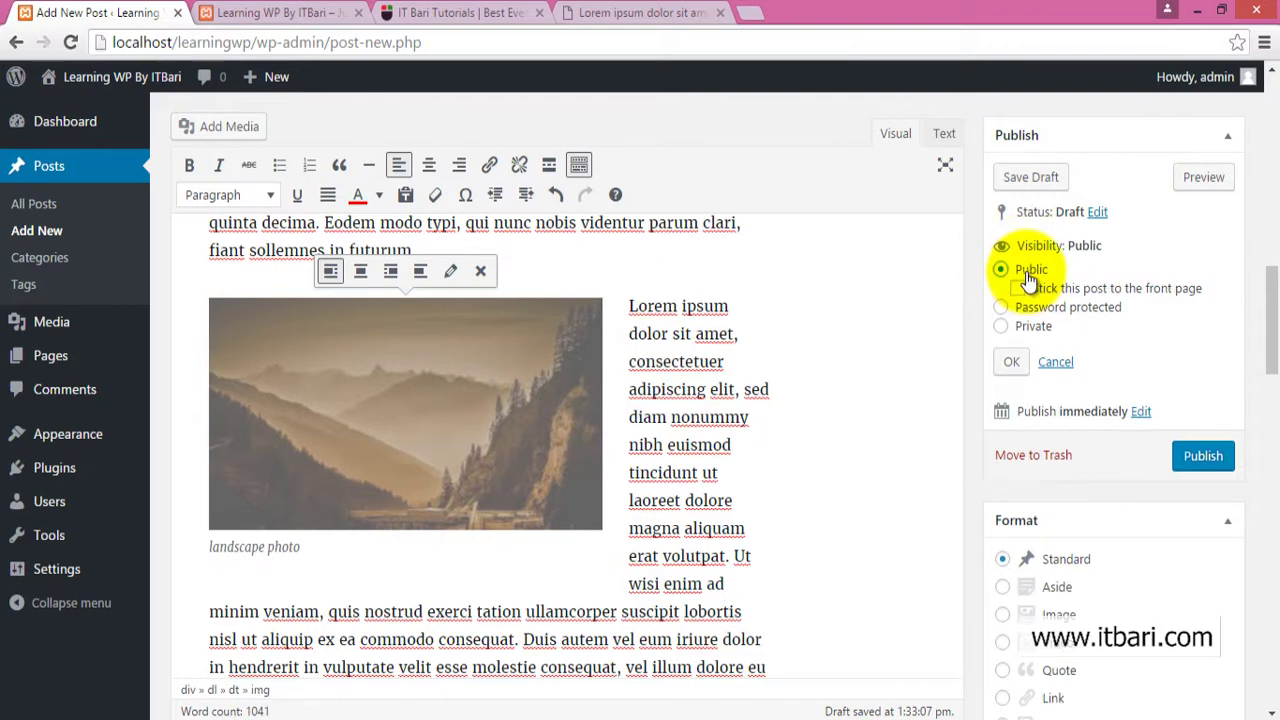
pyautogui.click(1027, 324)
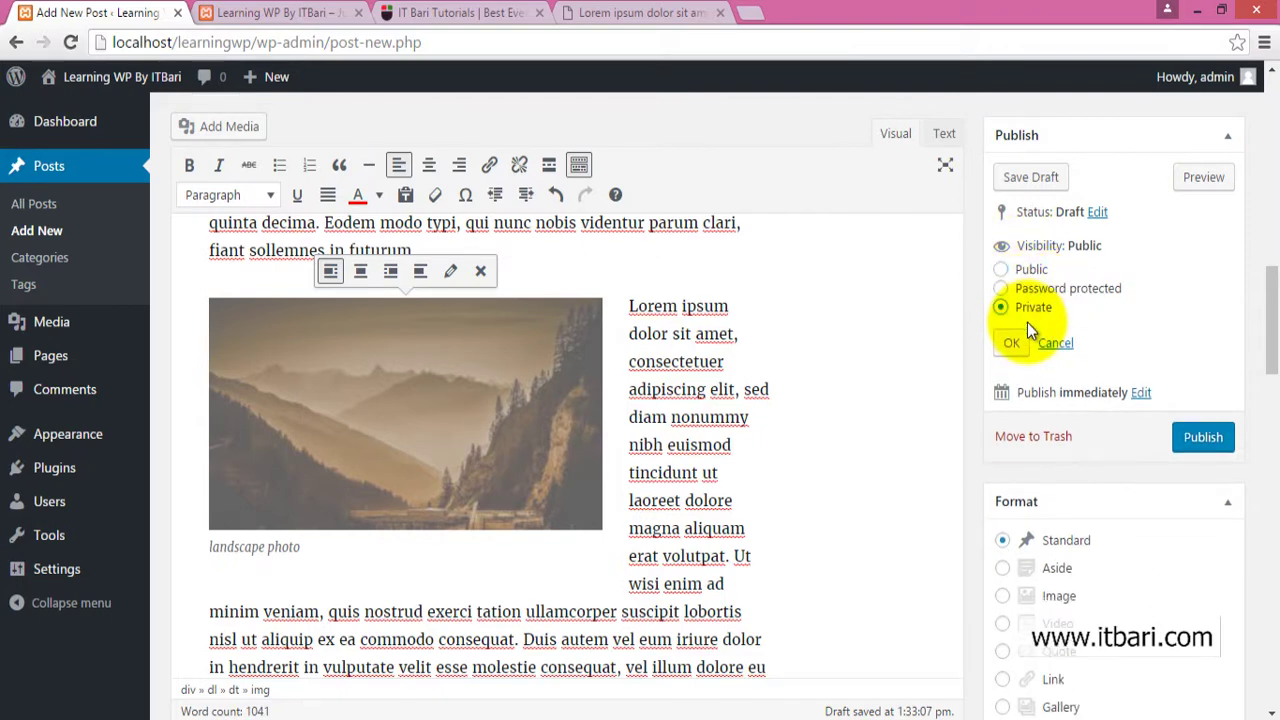
pyautogui.click(1030, 271)
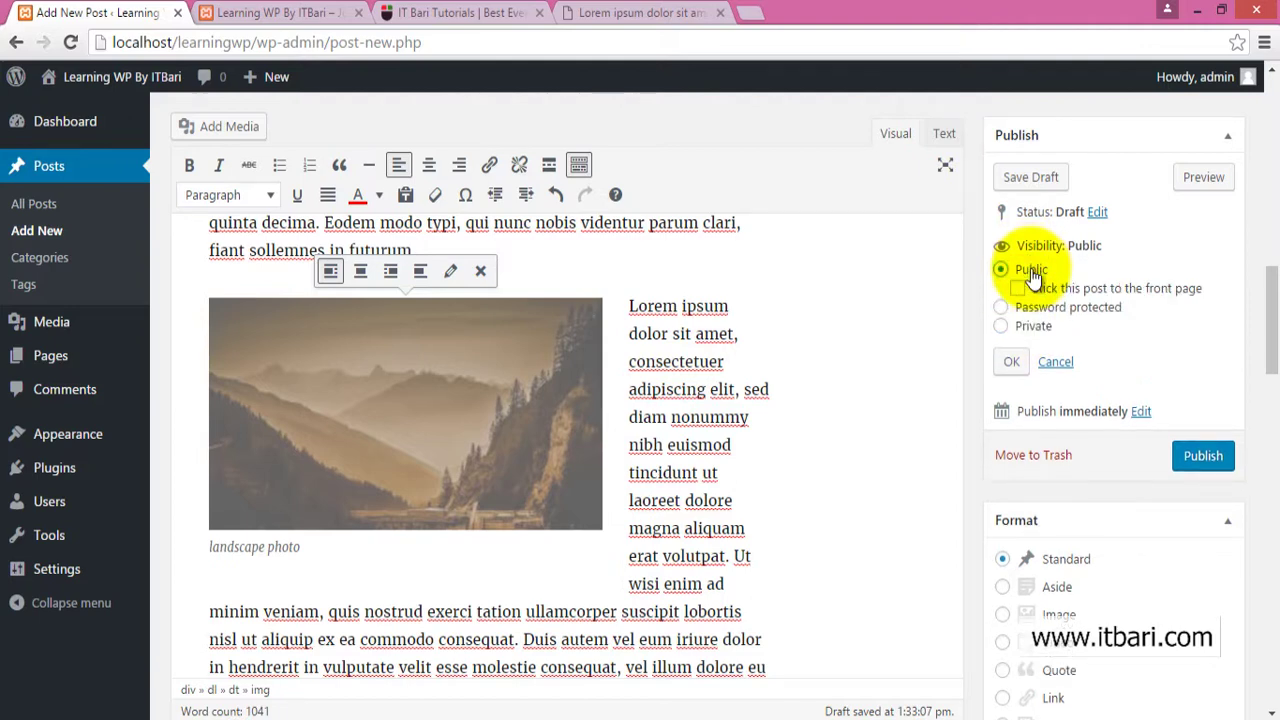
# Examine the post's publish date and time options, including the month choices, and cancel the edit.
pyautogui.click(1140, 413)
pyautogui.scroll(-1, 1140, 417)
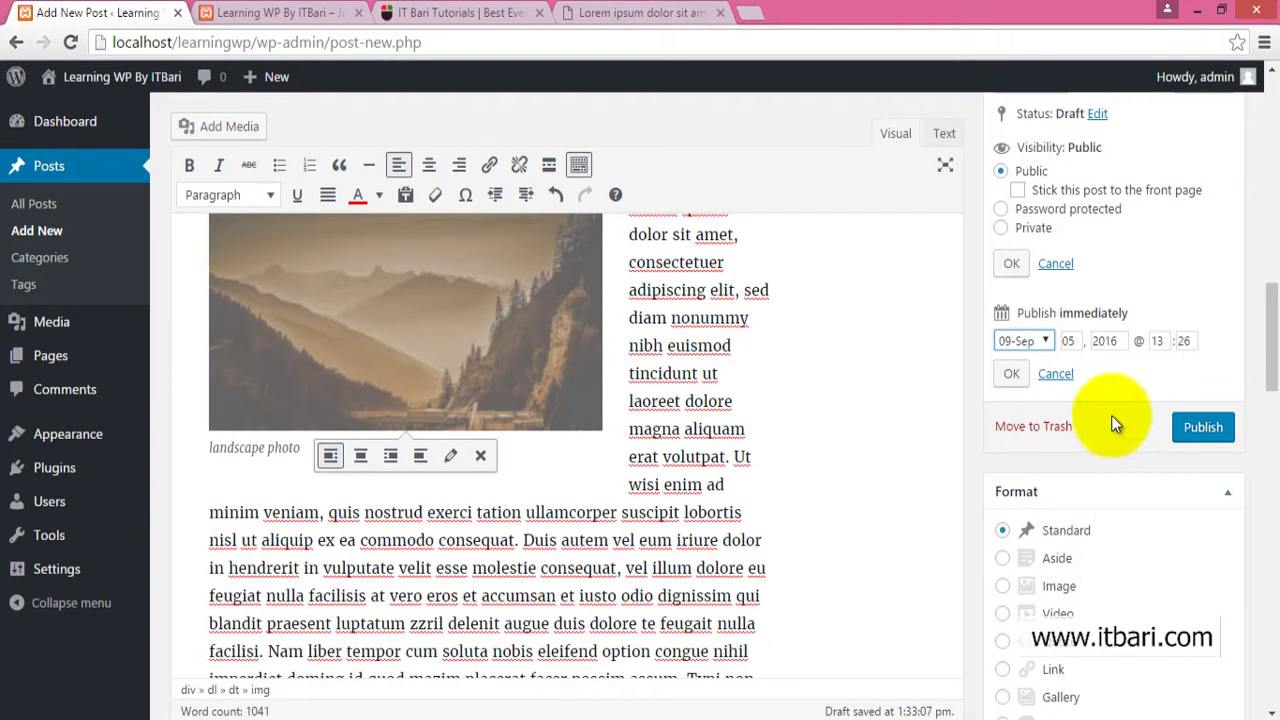
pyautogui.click(1042, 340)
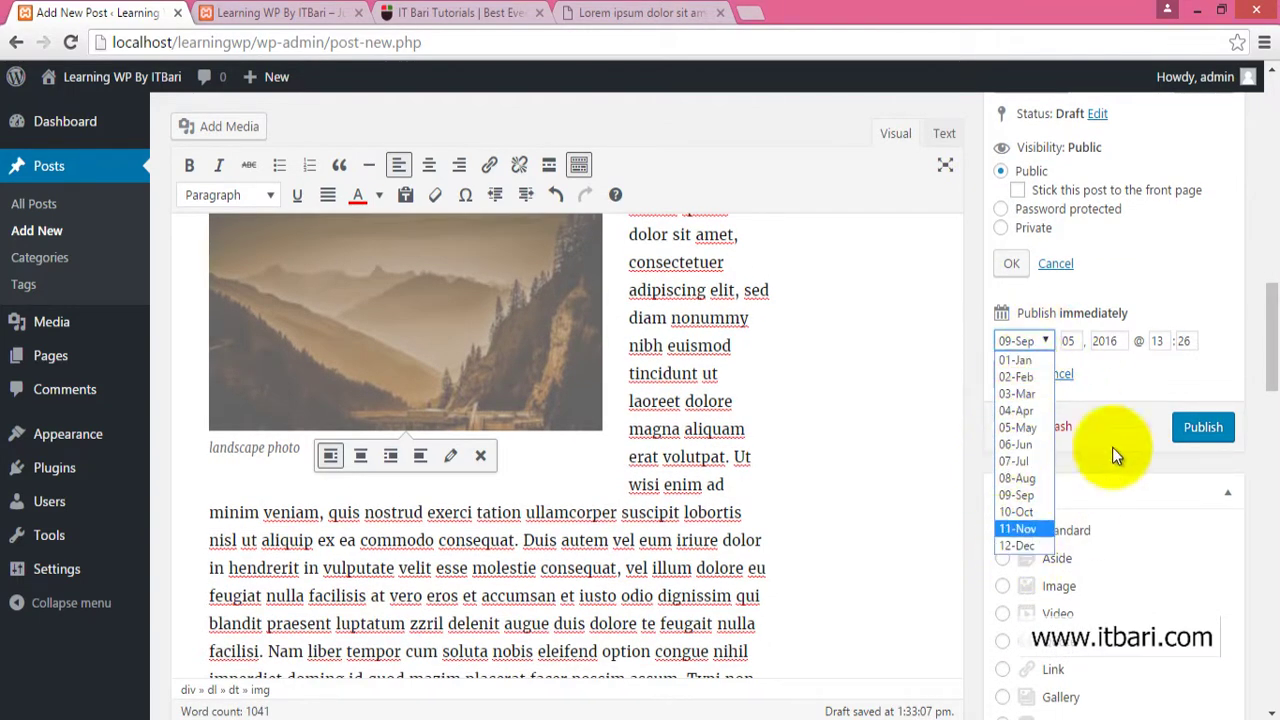
pyautogui.click(1102, 344)
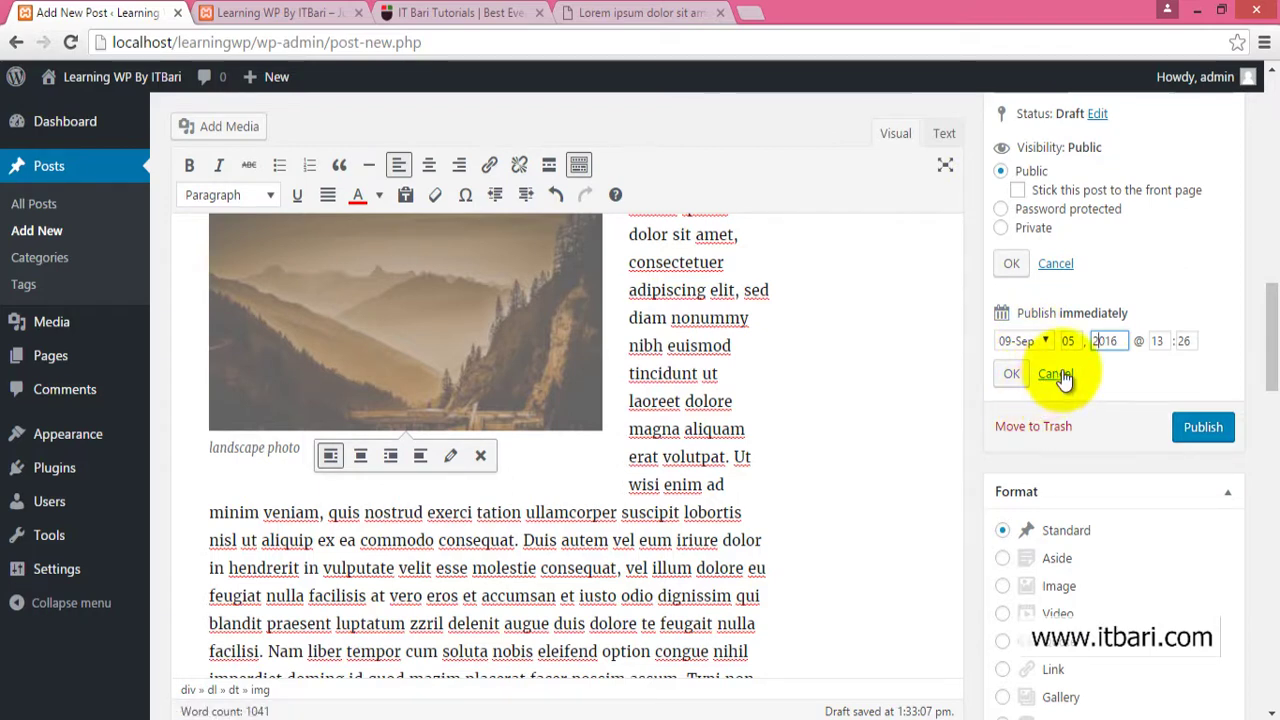
pyautogui.click(1058, 373)
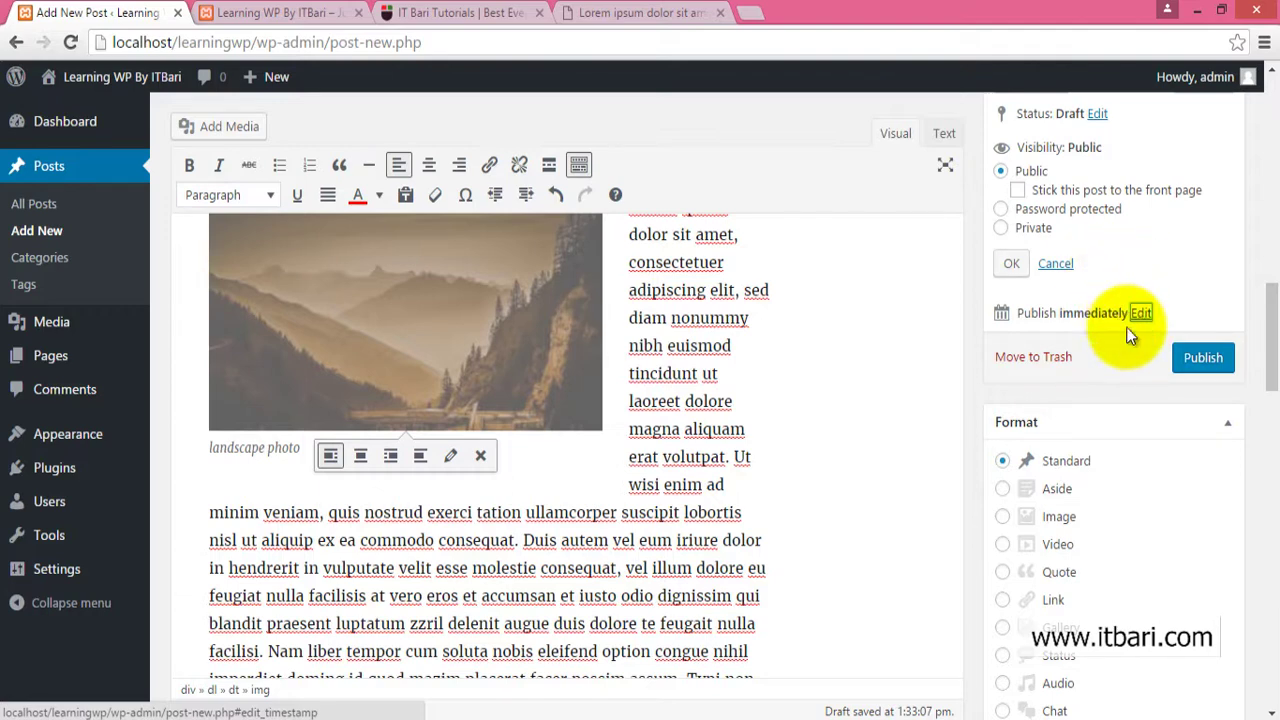
pyautogui.scroll(1, 1126, 327)
pyautogui.scroll(-2, 1120, 340)
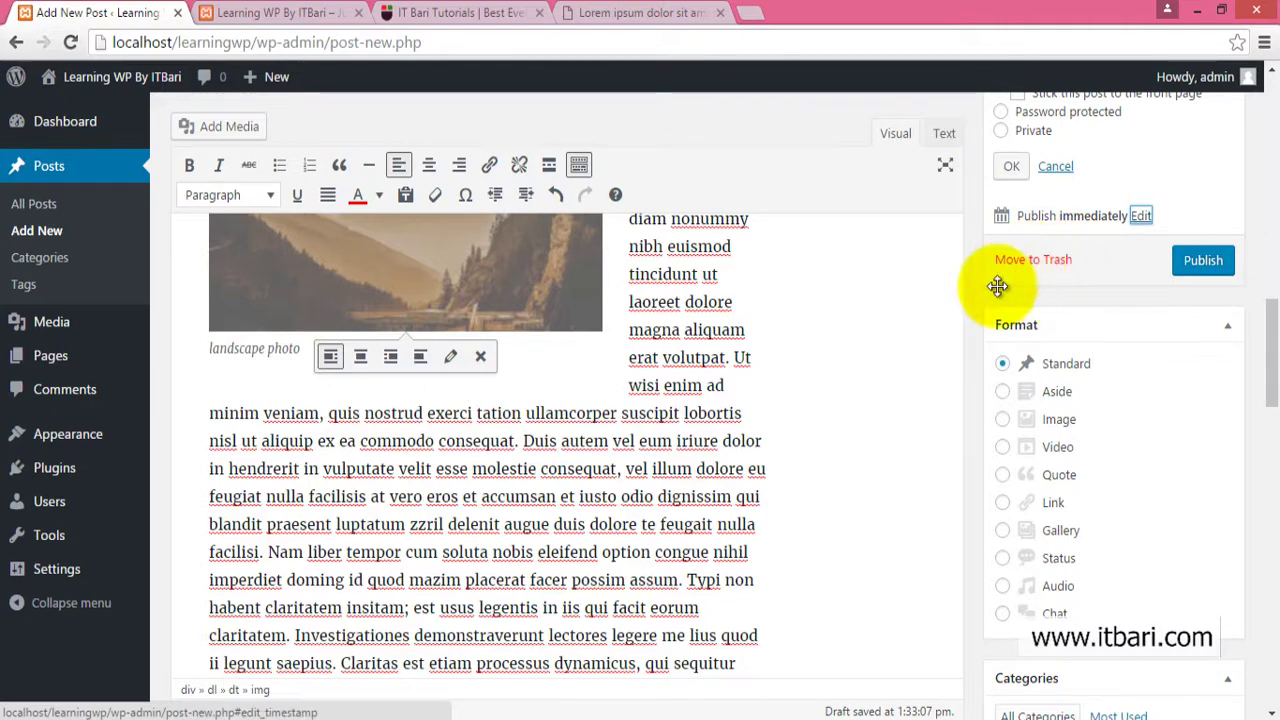
pyautogui.scroll(3, 1216, 280)
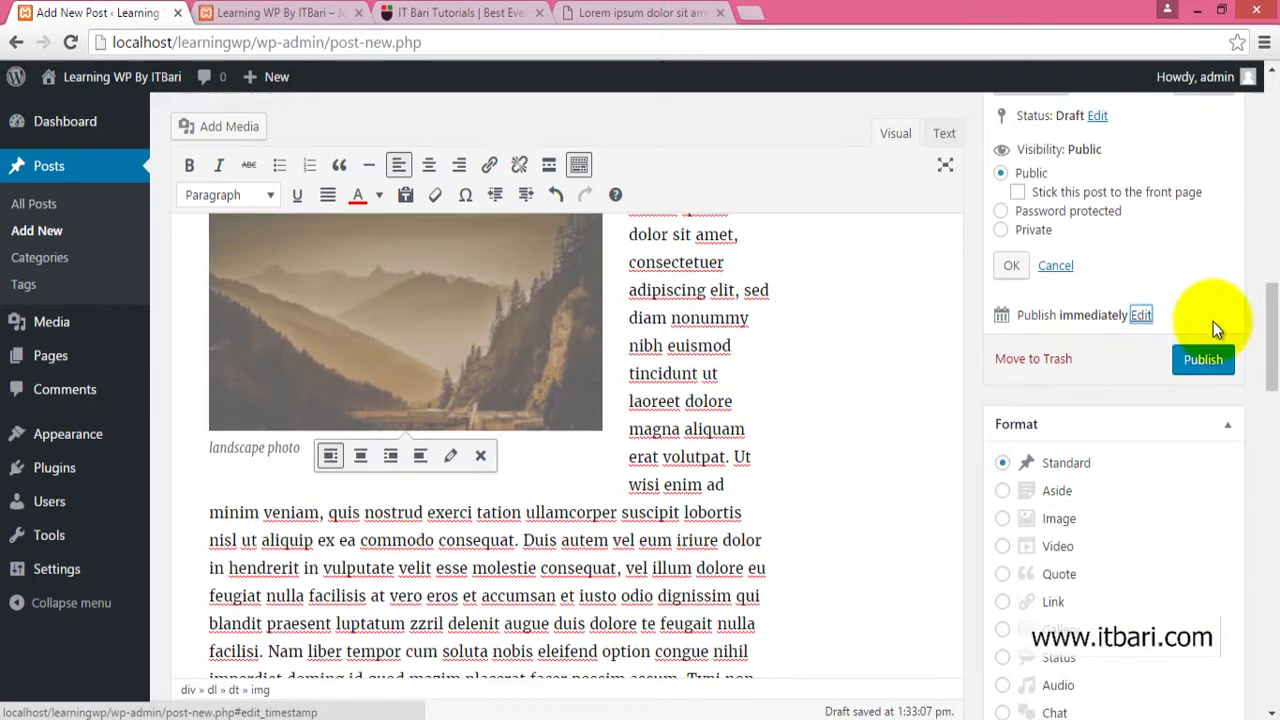
pyautogui.scroll(5, 937, 406)
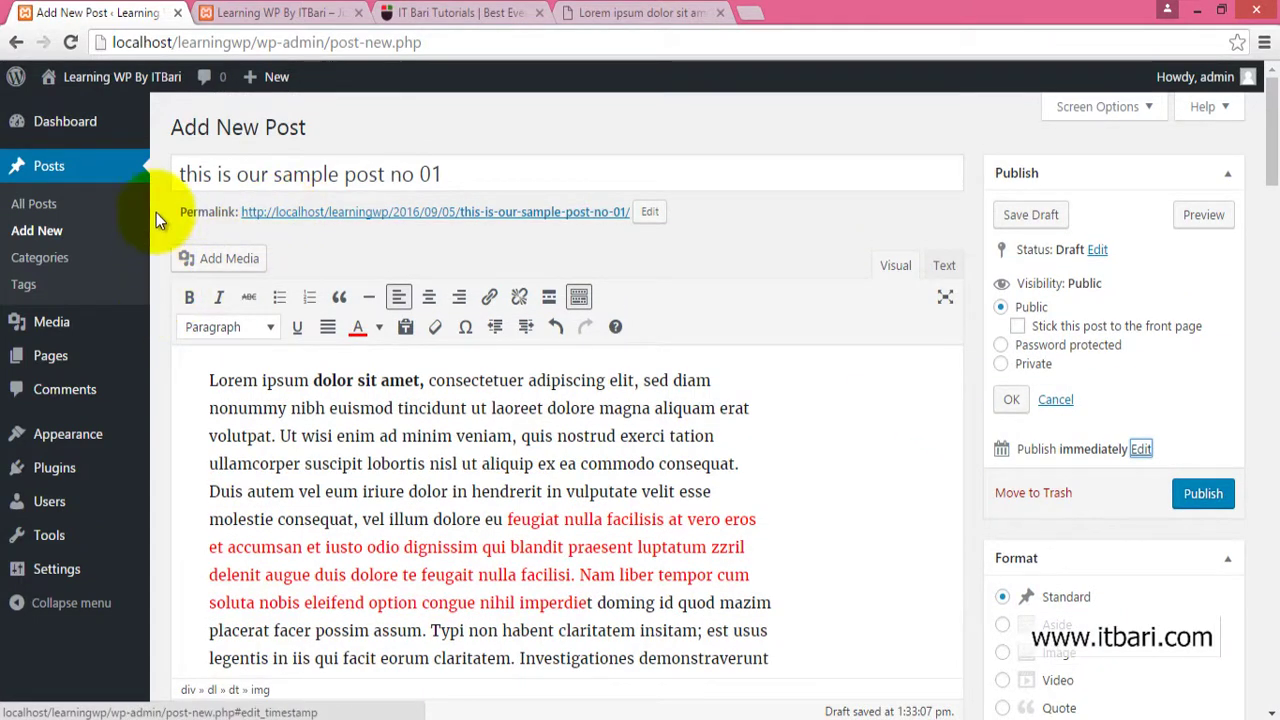
pyautogui.moveTo(168, 196)
pyautogui.mouseDown()
pyautogui.moveTo(734, 257)
pyautogui.moveTo(875, 231)
pyautogui.mouseUp()
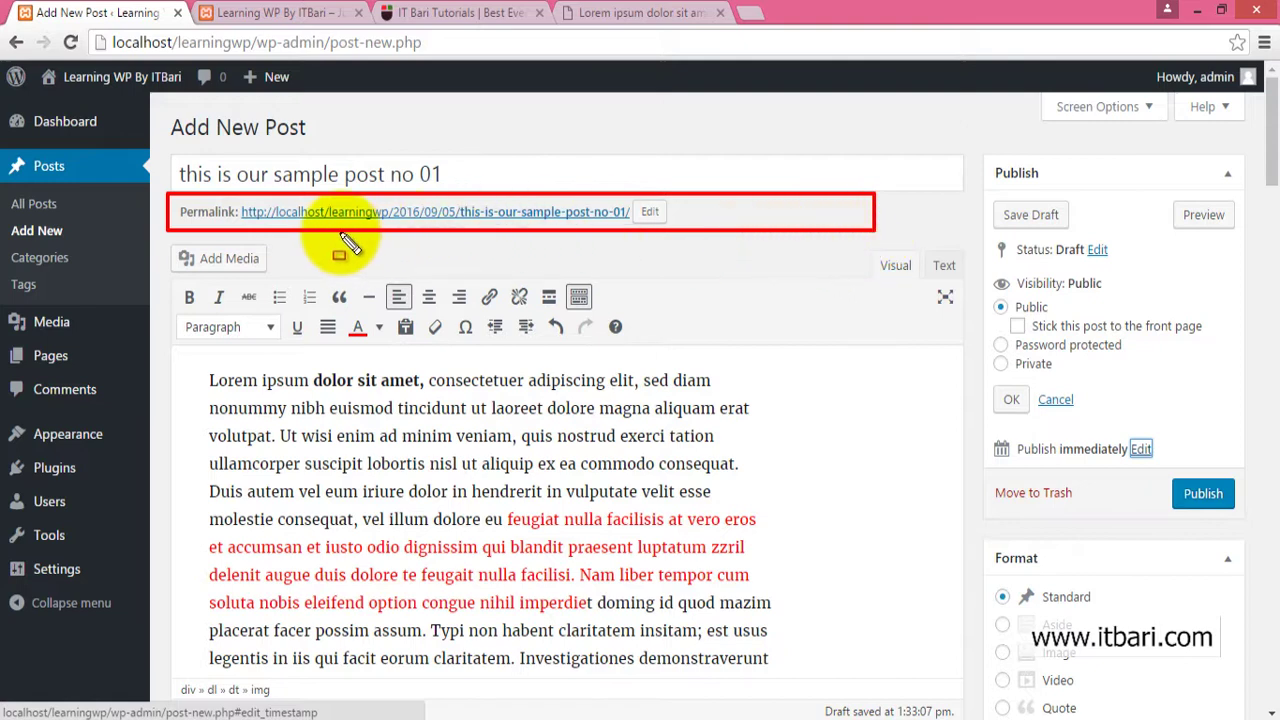